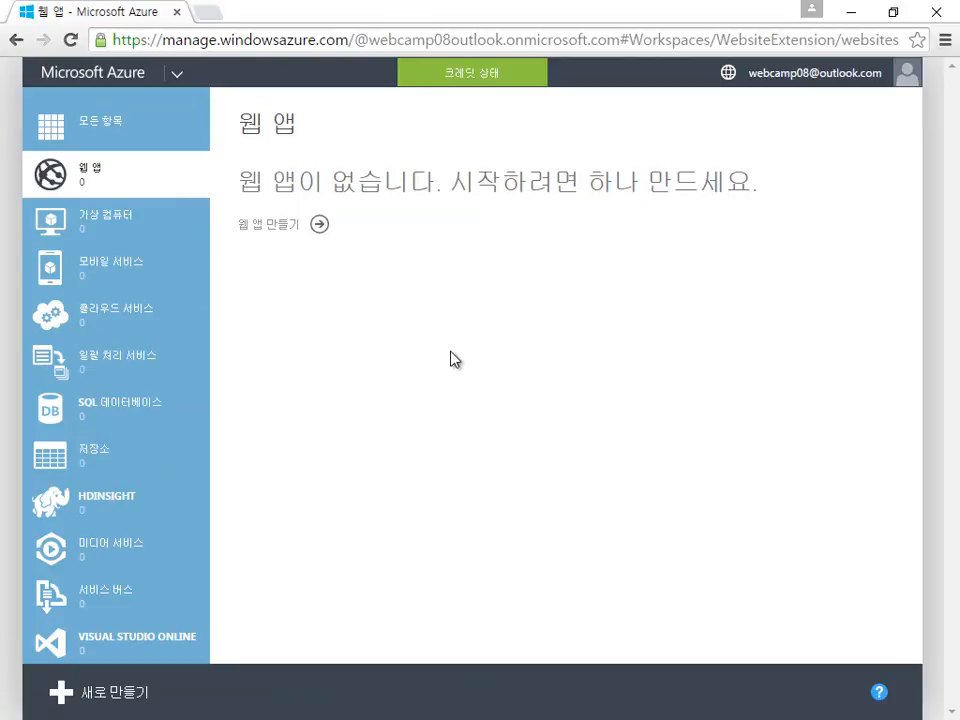
Step: Dismiss the Custom Create form and bring up the NEW > Web App creation options
left_click(316, 236)
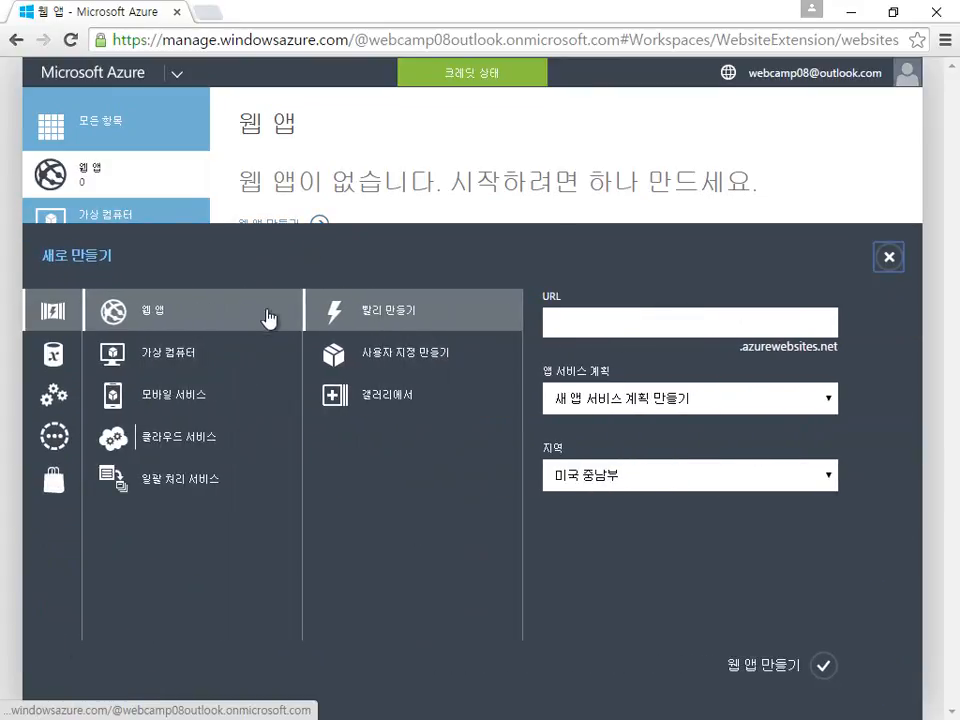
left_click(388, 352)
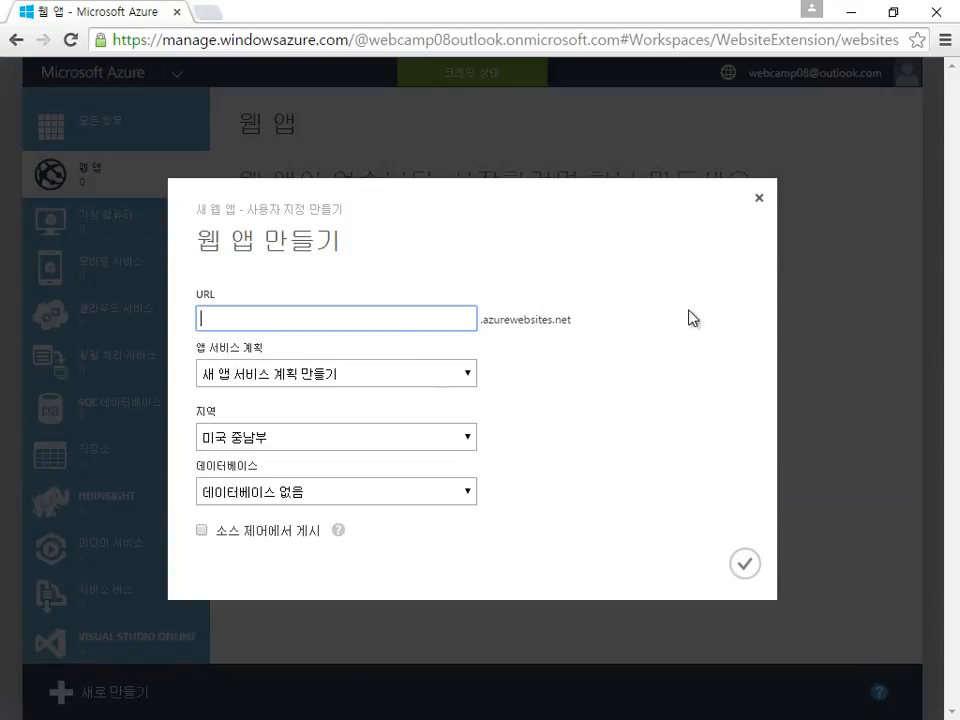
left_click(759, 197)
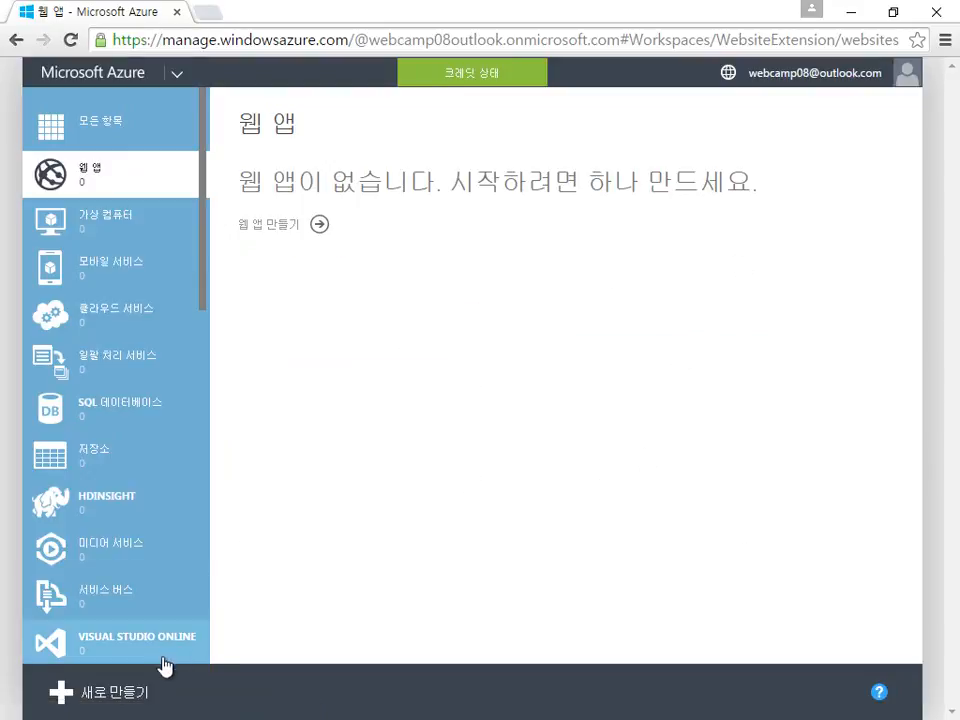
left_click(141, 694)
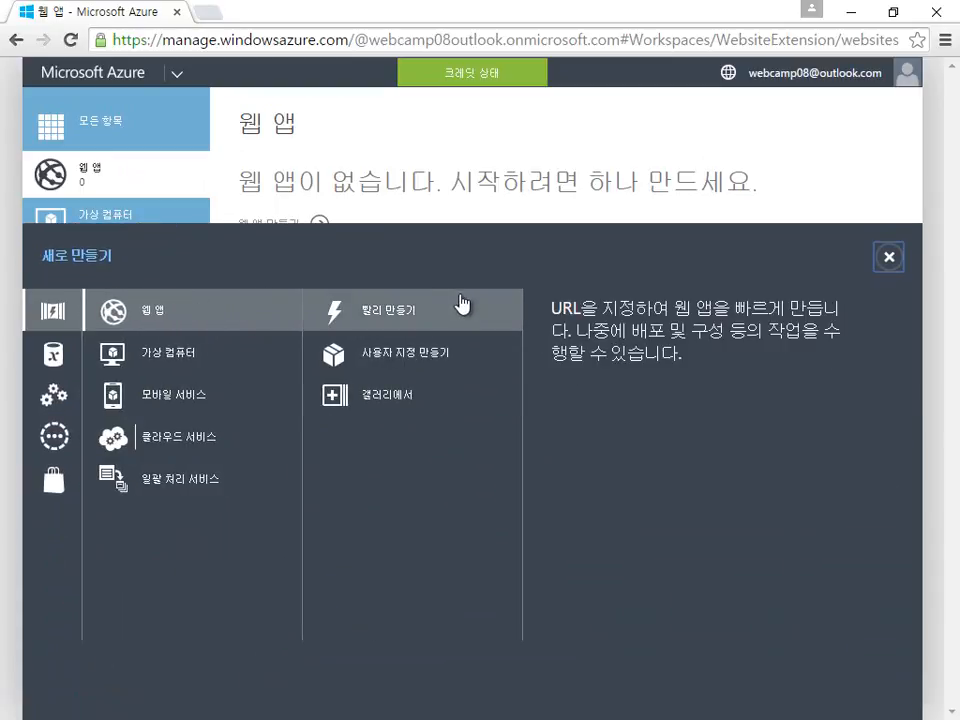
Step: Open the From Gallery app list and browse the full A–Z list of web apps
left_click(440, 420)
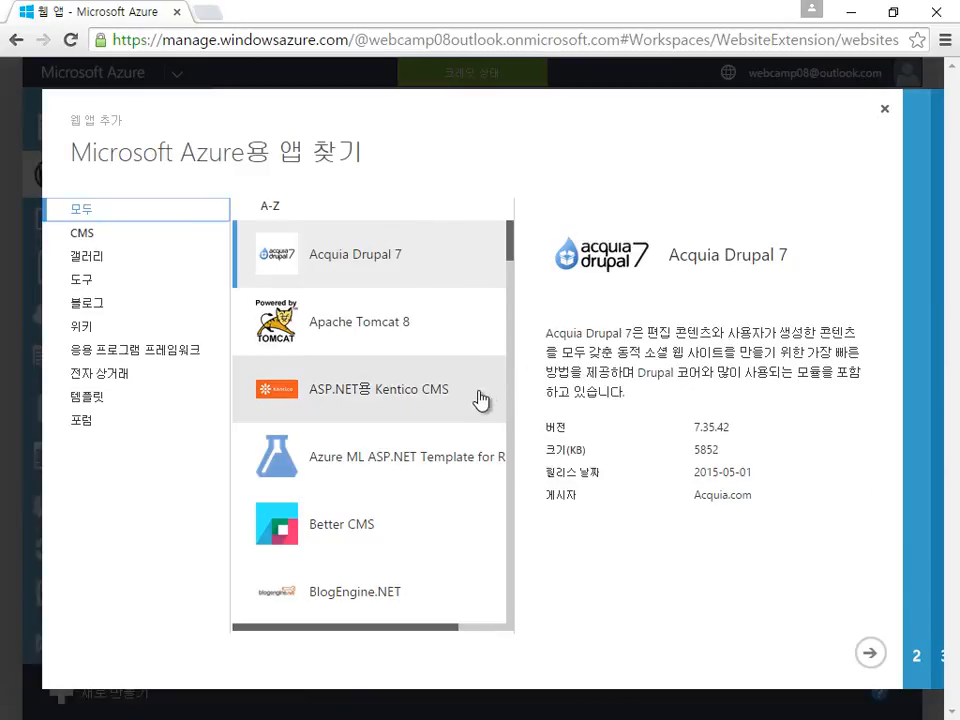
scroll(480, 400, "down", 2)
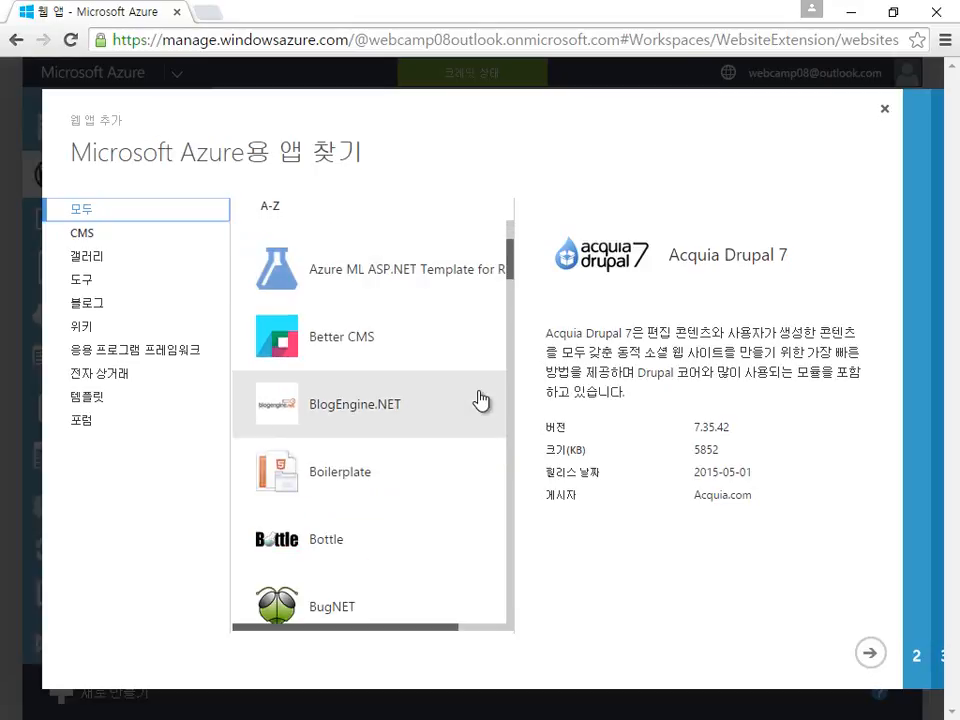
scroll(429, 418, "down", 2)
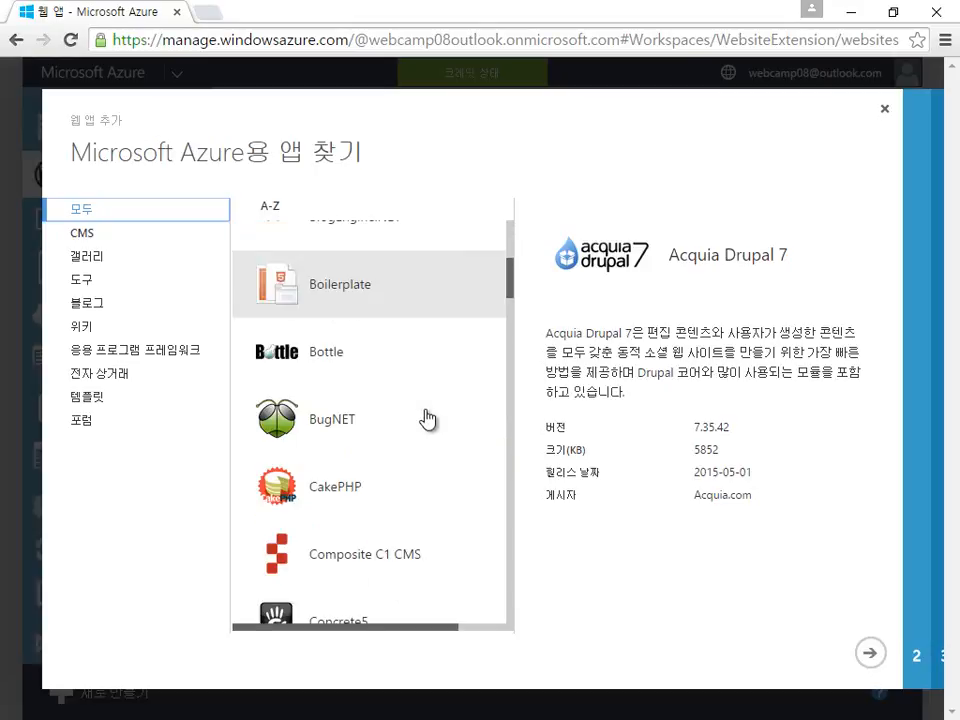
scroll(427, 418, "down", 5)
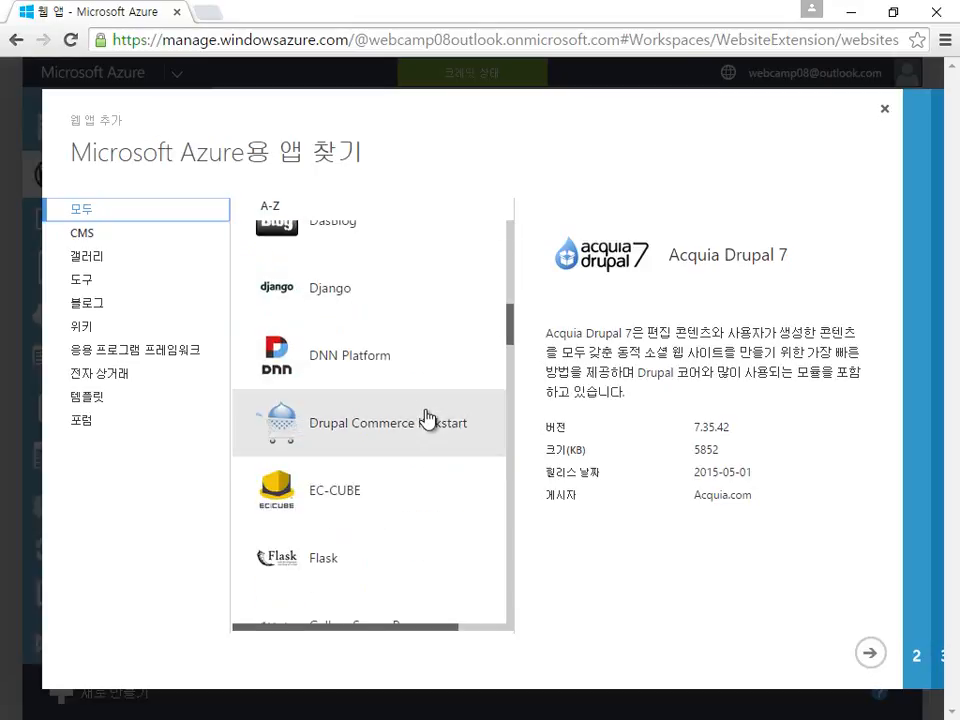
scroll(412, 378, "down", 4)
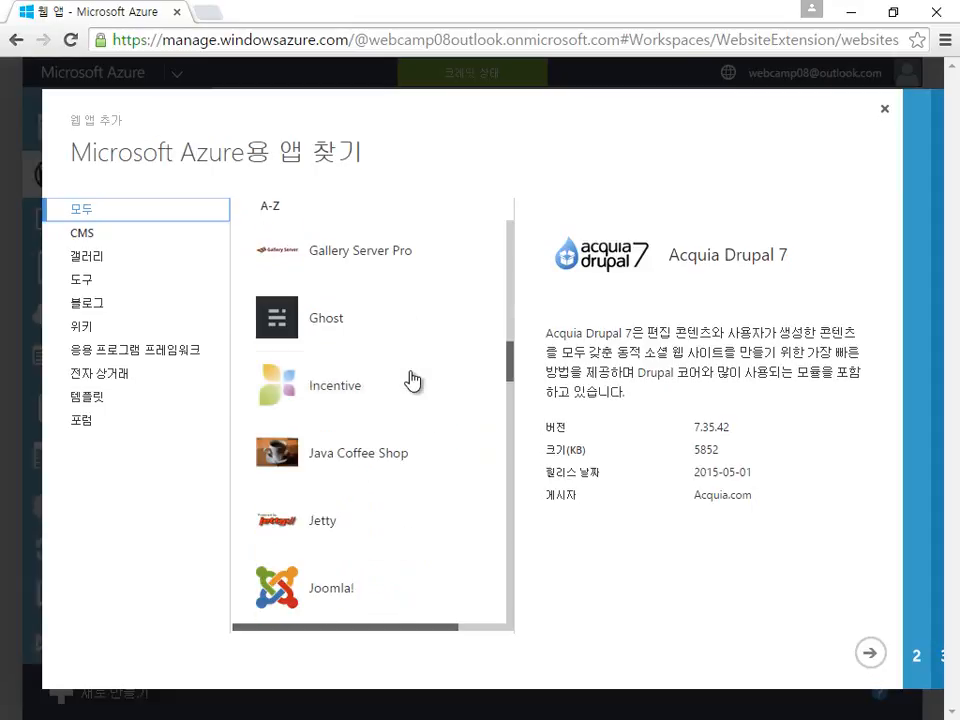
scroll(412, 380, "down", 2)
scroll(412, 380, "down", 1)
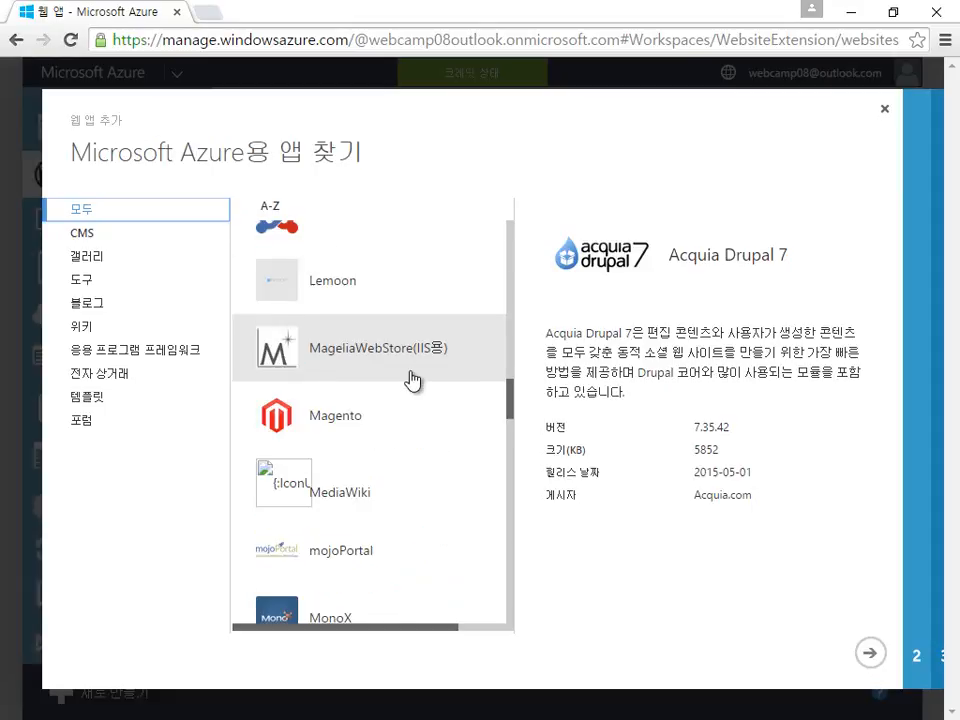
scroll(412, 378, "down", 4)
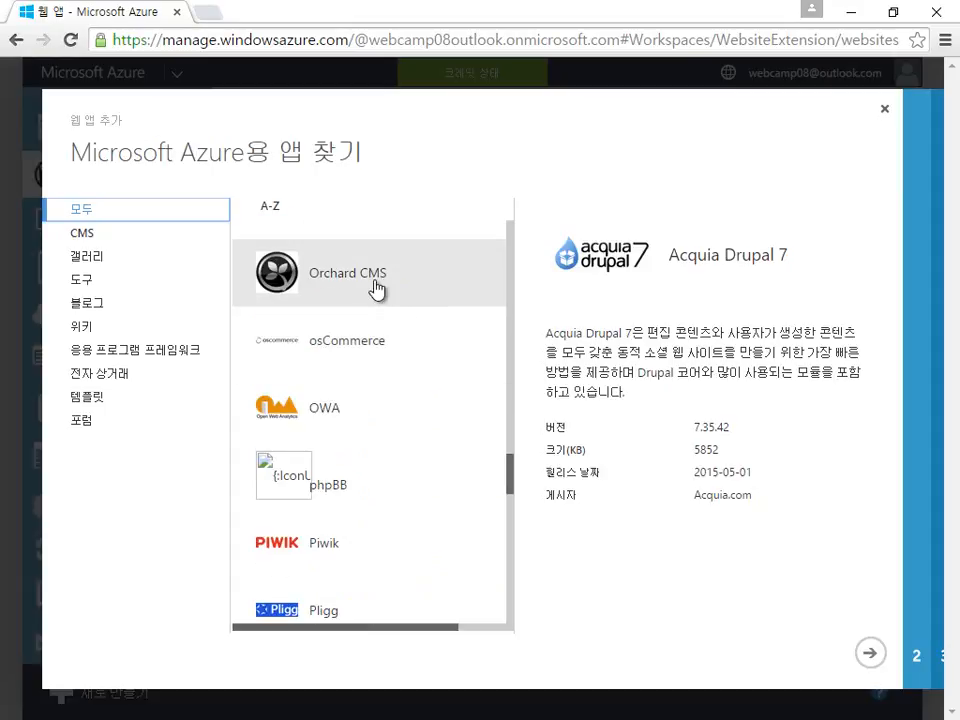
scroll(376, 289, "down", 5)
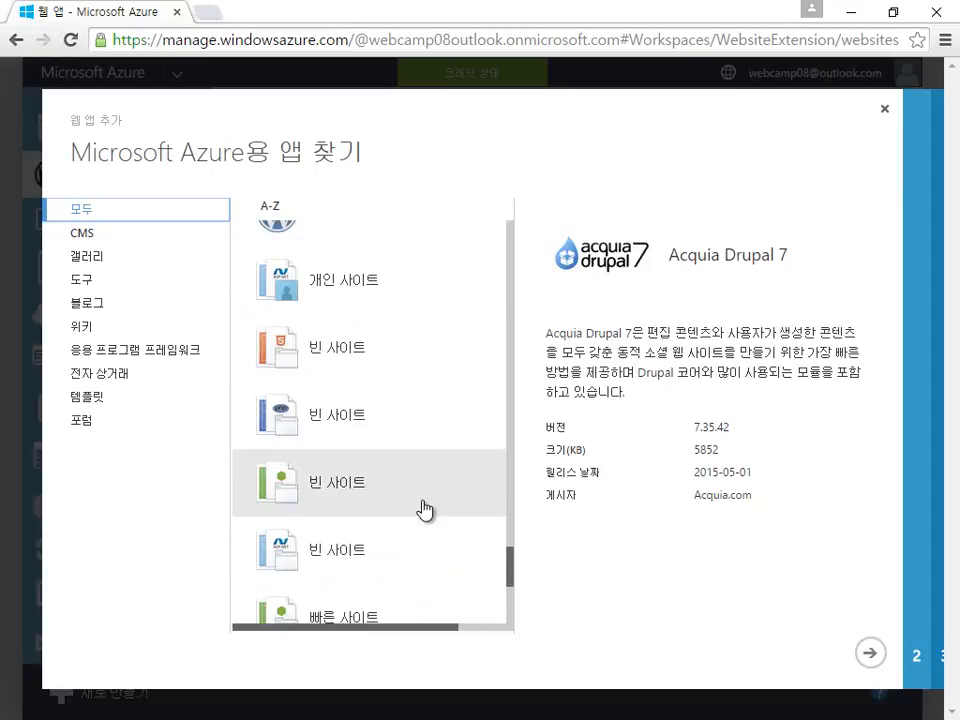
scroll(424, 510, "down", 2)
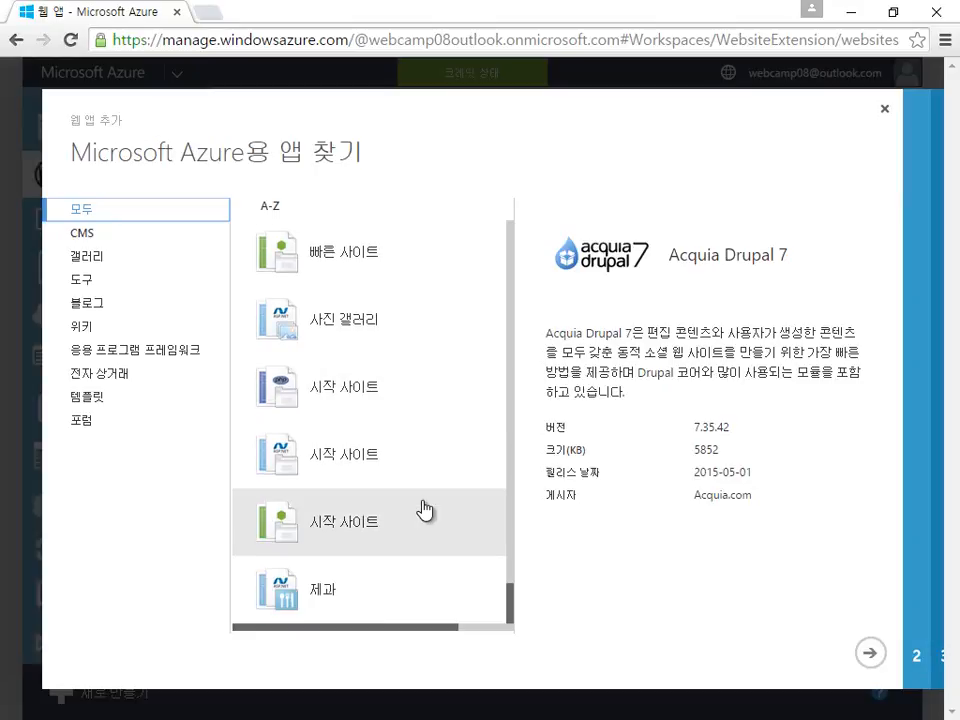
scroll(424, 510, "up", 2)
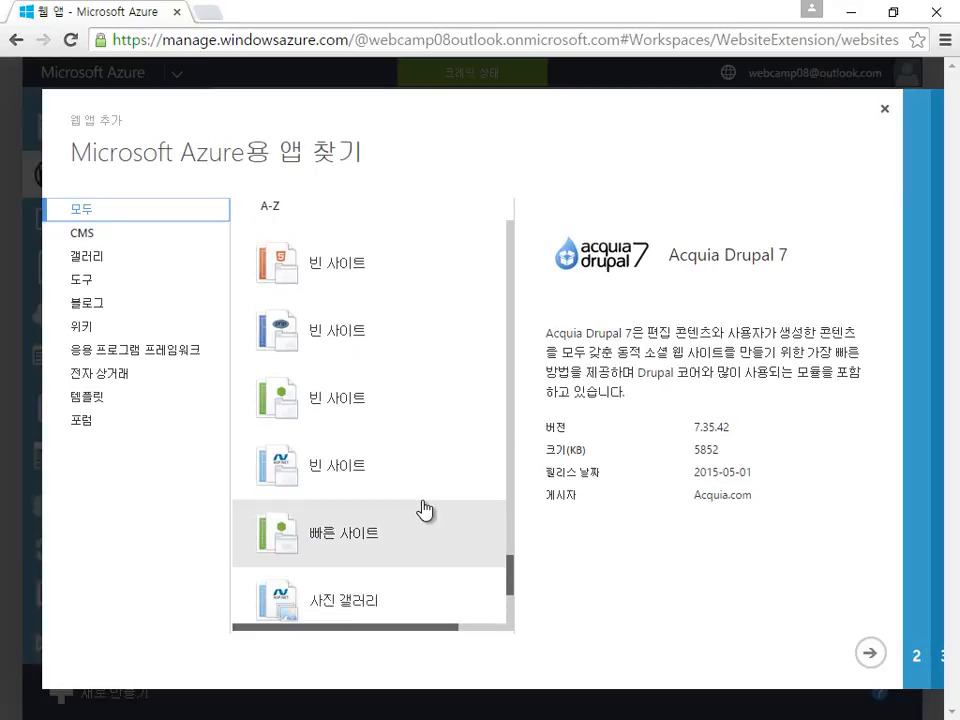
scroll(424, 510, "up", 1)
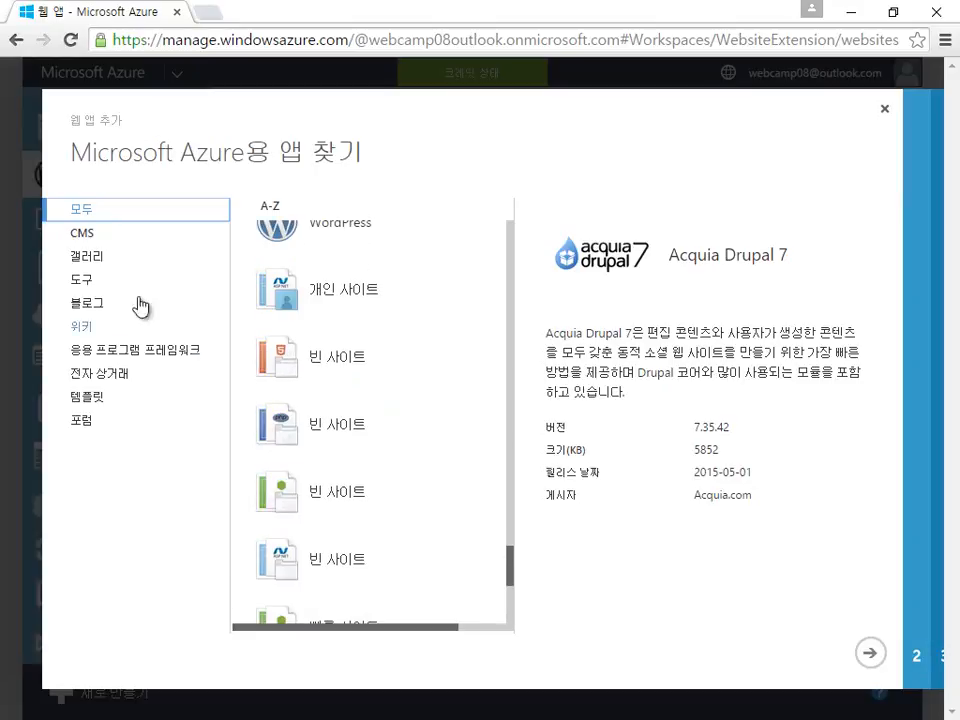
Step: Filter the gallery to CMS apps and select DNN Platform version 7.4.0
left_click(90, 240)
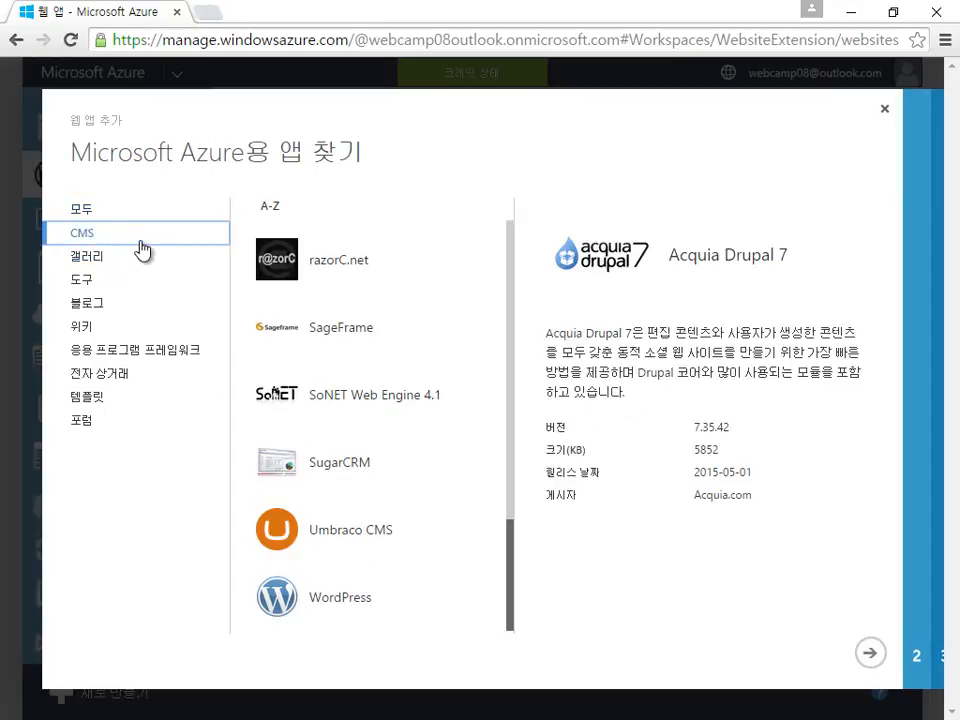
left_click(513, 490)
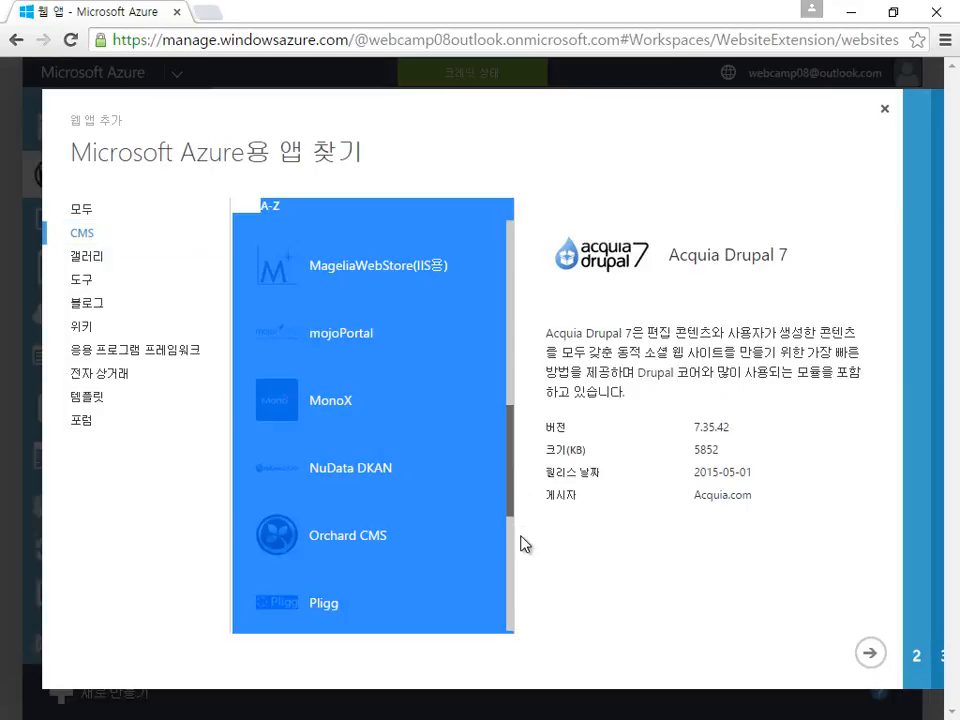
left_click(501, 583)
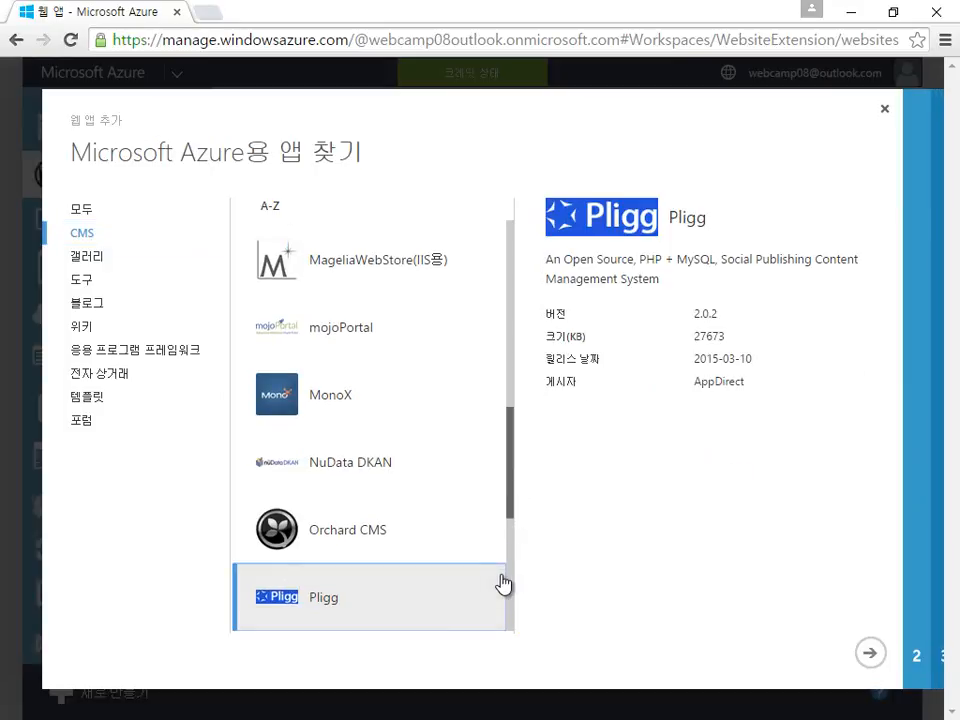
left_click(510, 528)
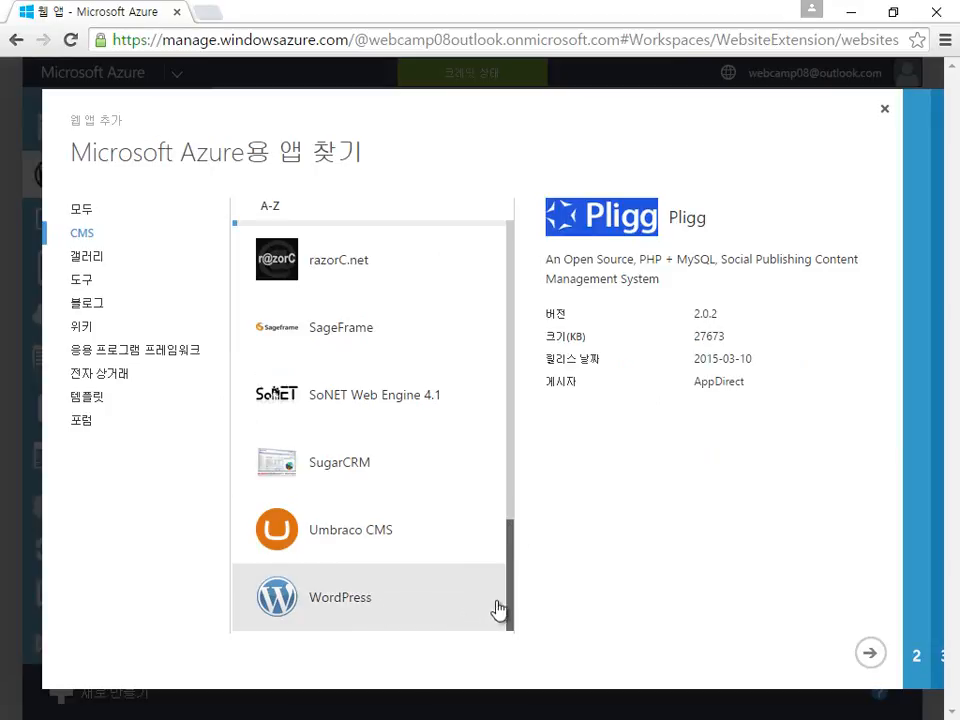
left_click(514, 500)
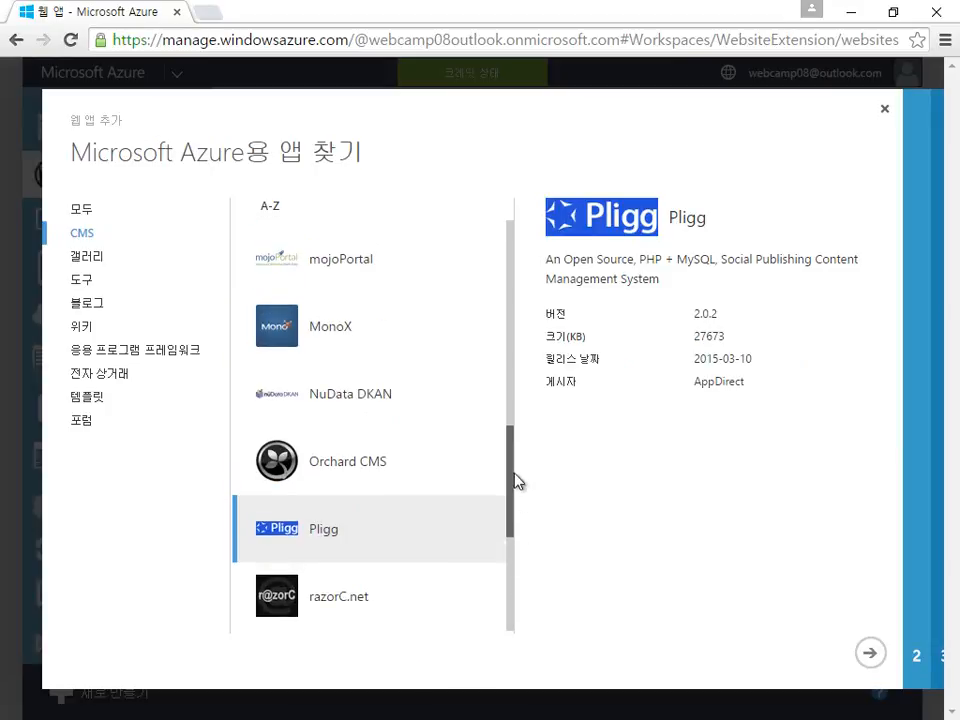
left_click_drag(514, 480, 501, 358)
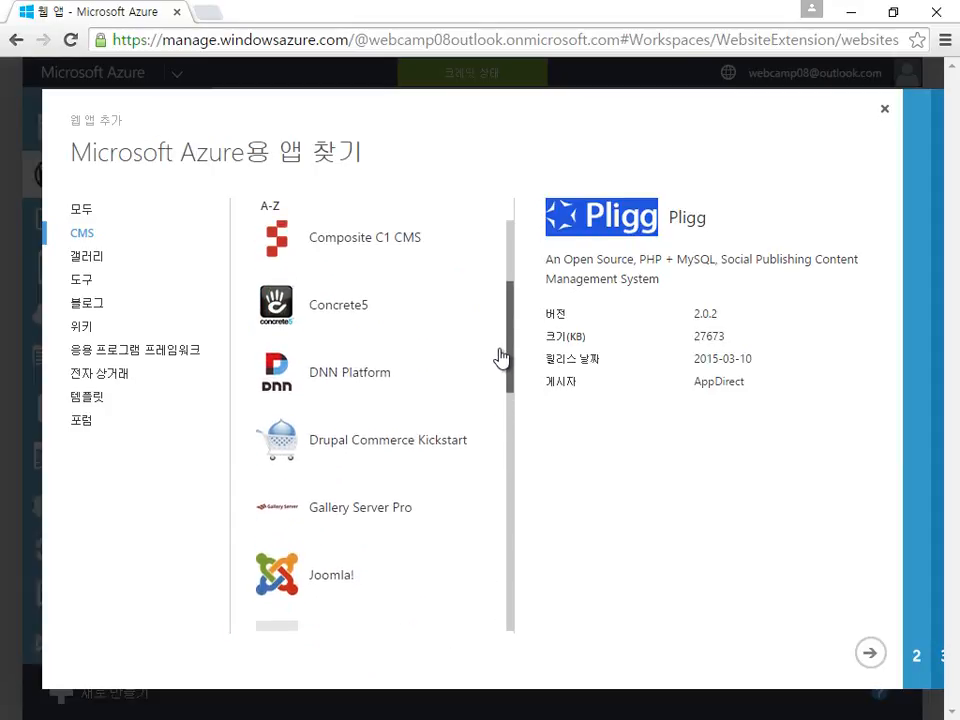
left_click(432, 387)
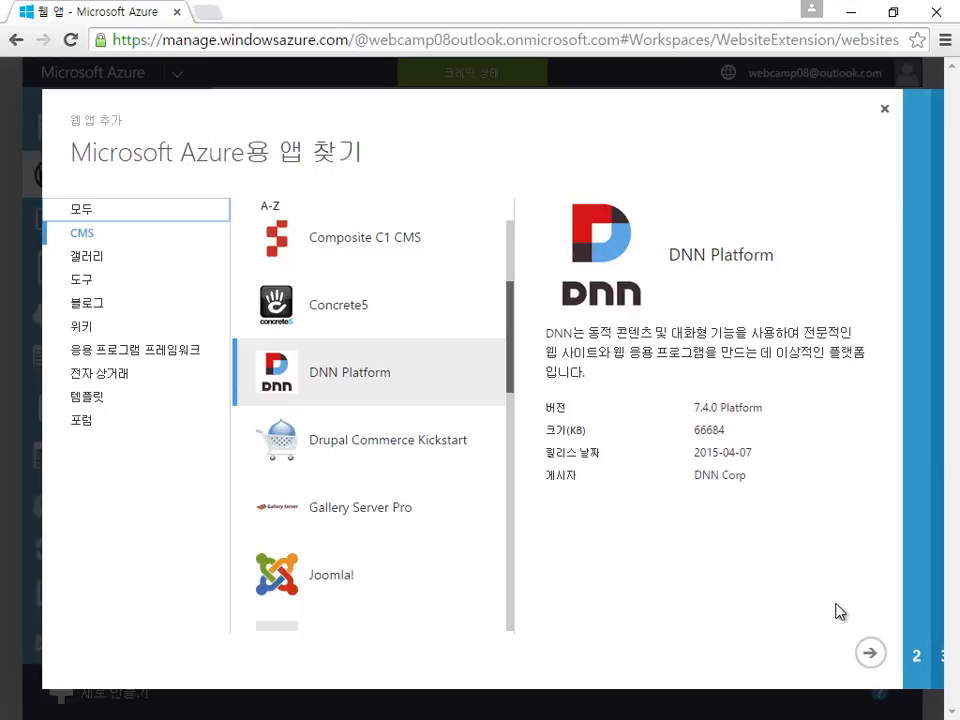
Step: Keep DNN Platform selected and set the site URL to devcampdnn
left_click(424, 400)
left_click(872, 656)
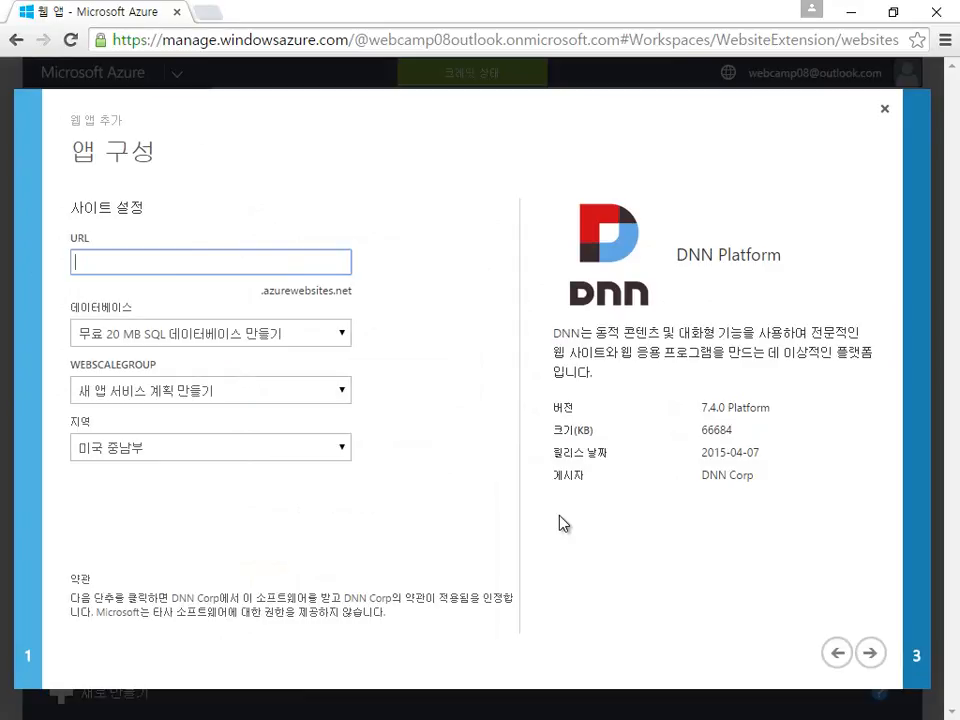
type("devcamp")
type("d")
type("nn")
key("Left")
key("Left")
key("Left")
key("BackSpace")
key("BackSpace")
key("BackSpace")
key("BackSpace")
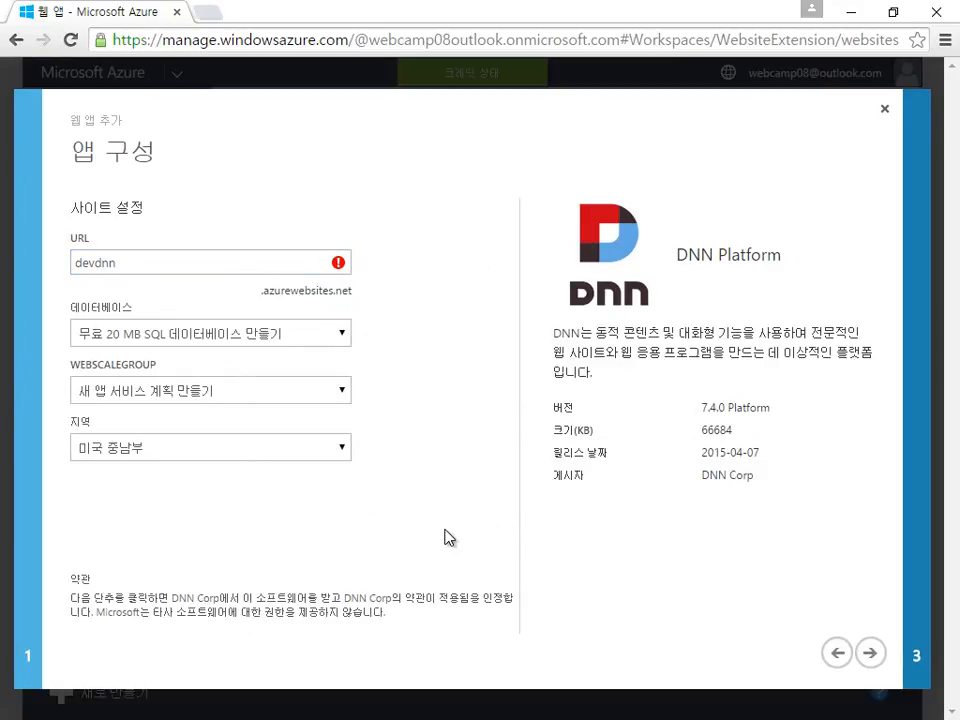
left_click(174, 259)
key("BackSpace")
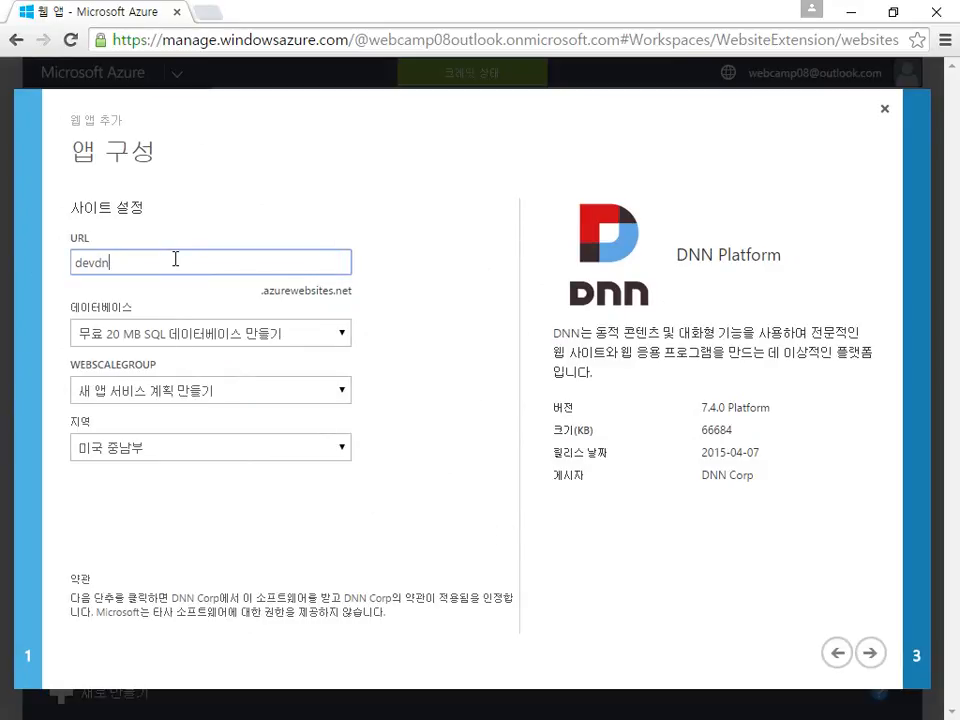
key("BackSpace")
key("BackSpace")
type("campdnn")
left_click(471, 453)
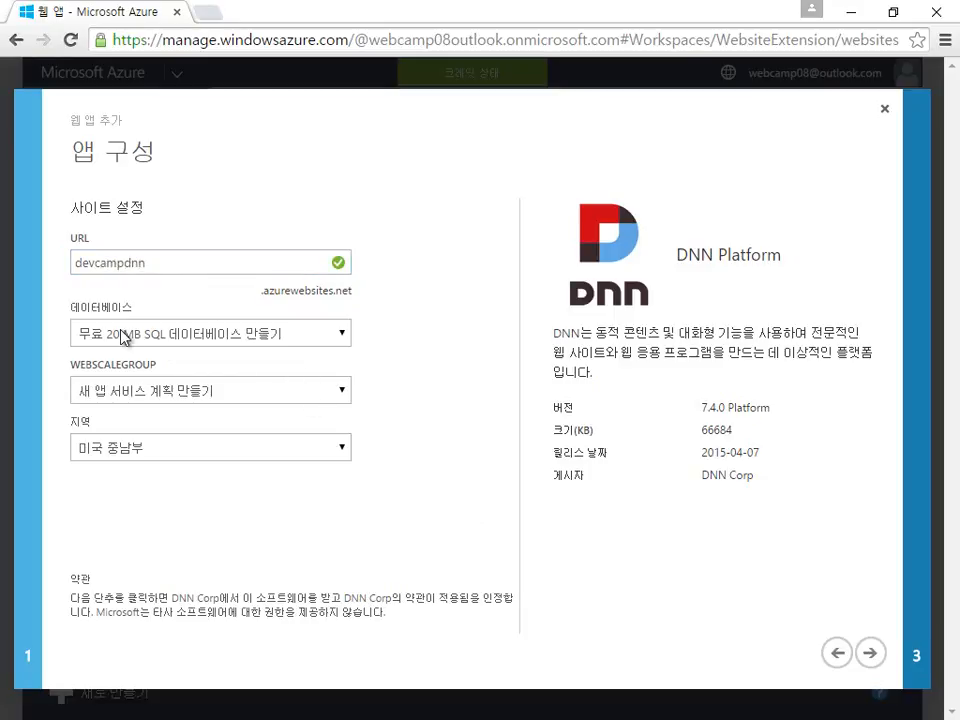
Step: Choose a new SQL database, new app service plan and East Asia region, then proceed
left_click(347, 341)
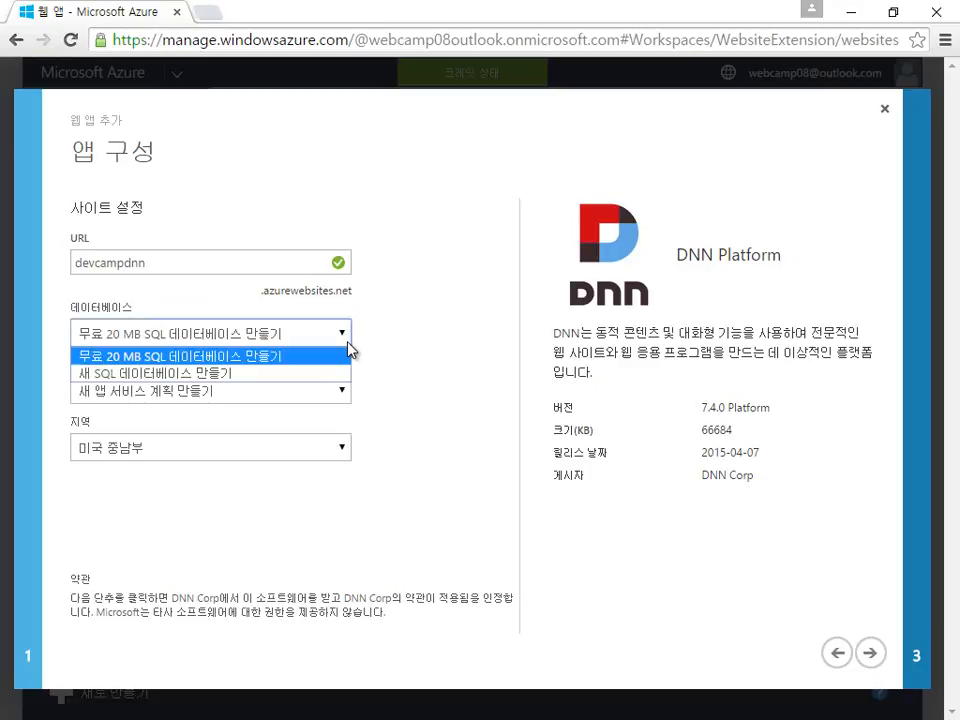
left_click(240, 378)
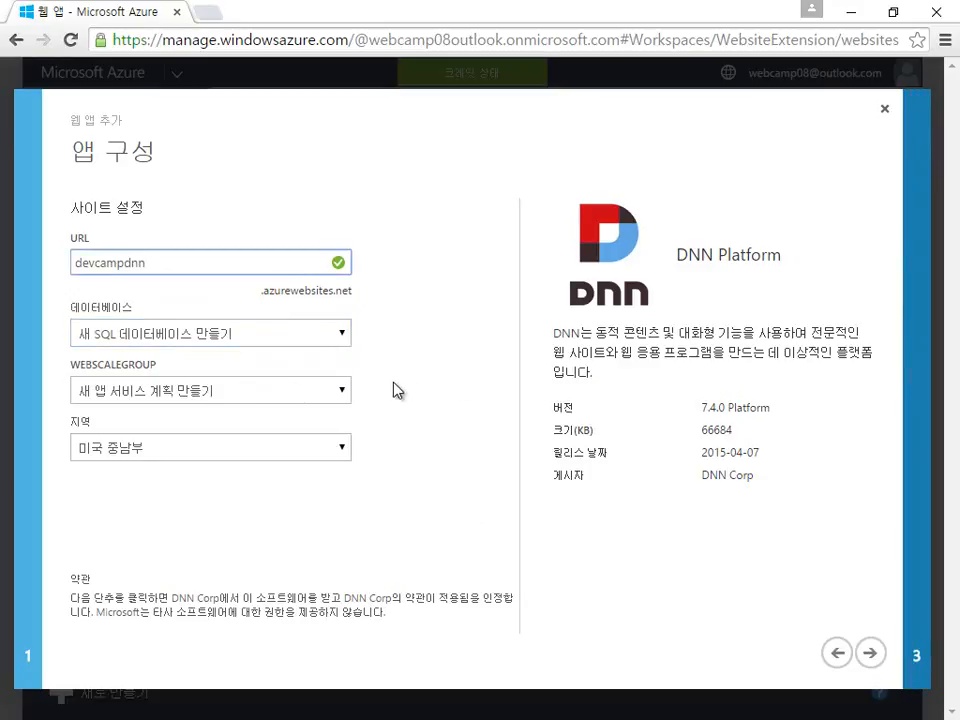
left_click(350, 390)
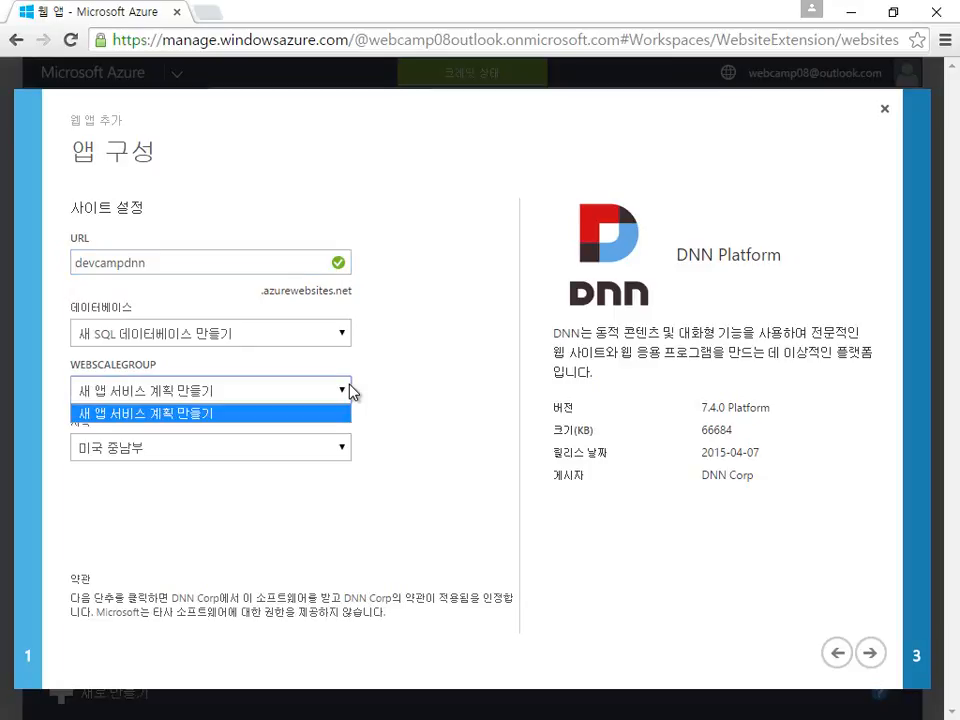
left_click(350, 390)
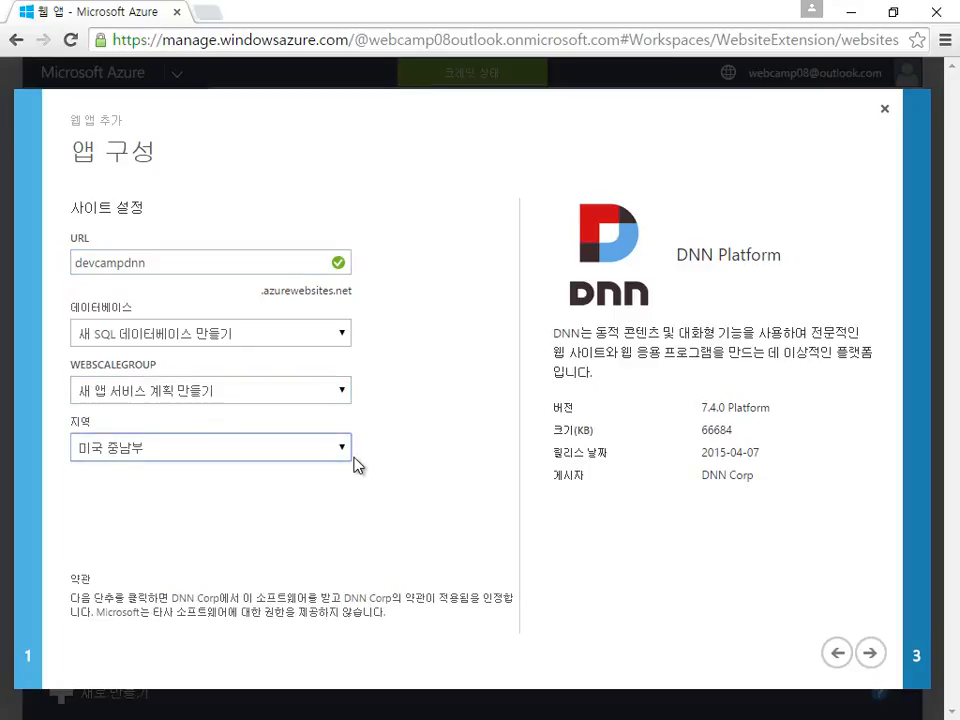
left_click(330, 448)
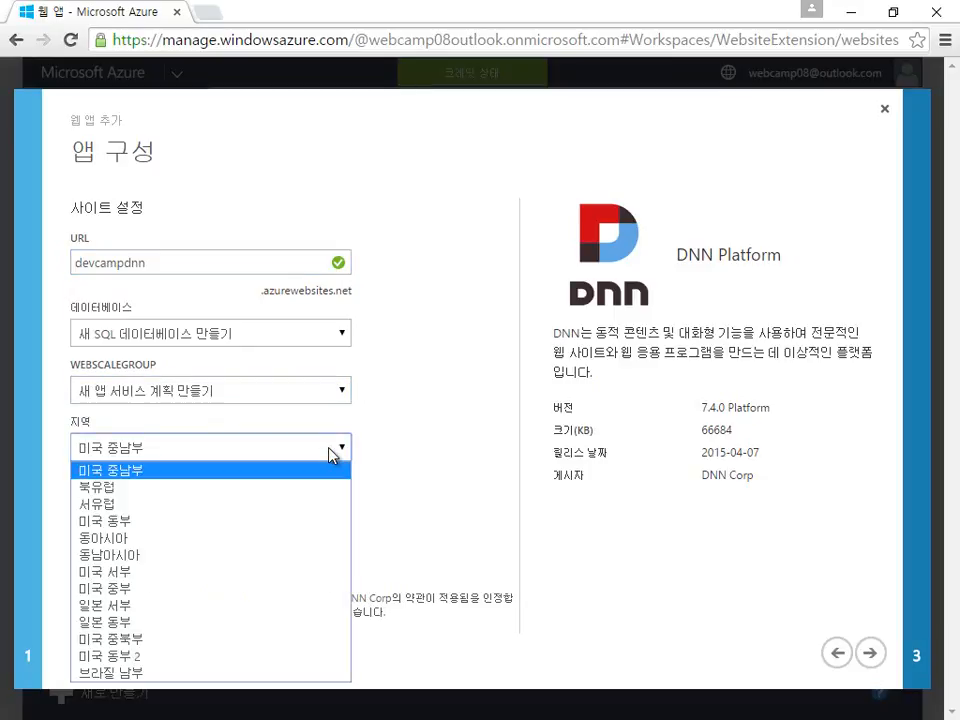
left_click(274, 540)
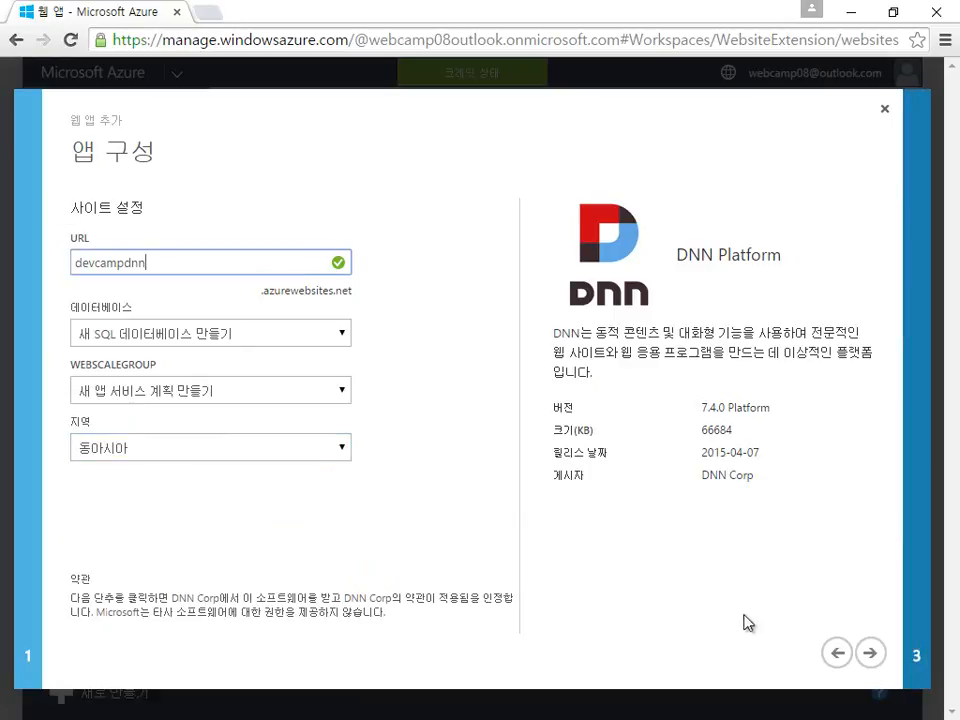
left_click(869, 660)
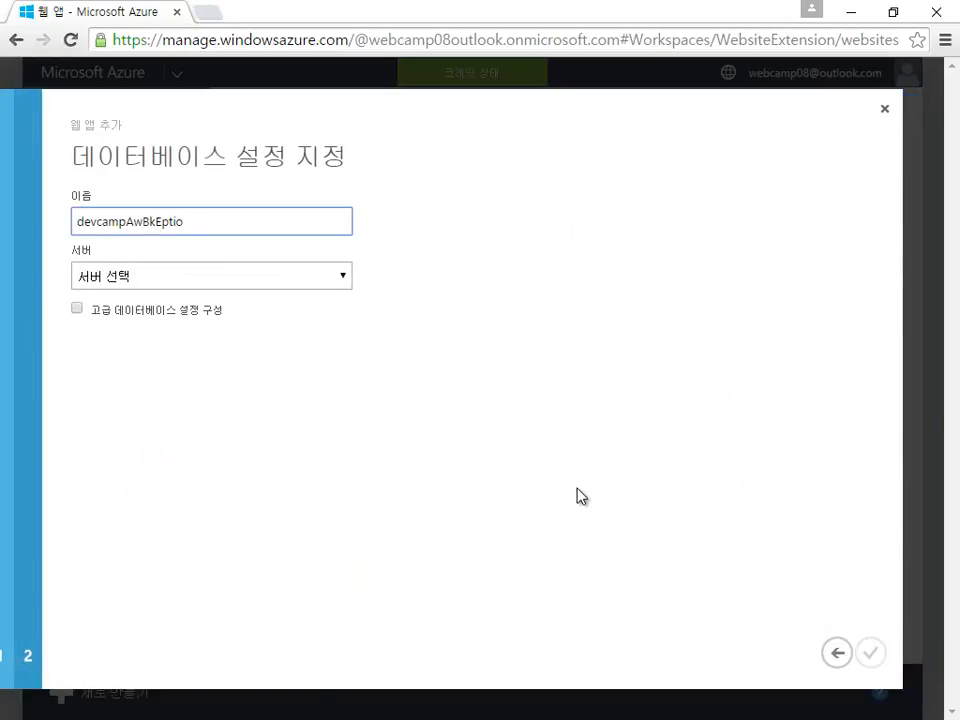
Step: Name the database devcamp and choose a new SQL database server
key("BackSpace")
key("BackSpace")
key("BackSpace")
key("BackSpace")
key("BackSpace")
key("BackSpace")
key("BackSpace")
key("BackSpace")
key("BackSpace")
key("BackSpace")
type("p")
left_click(330, 287)
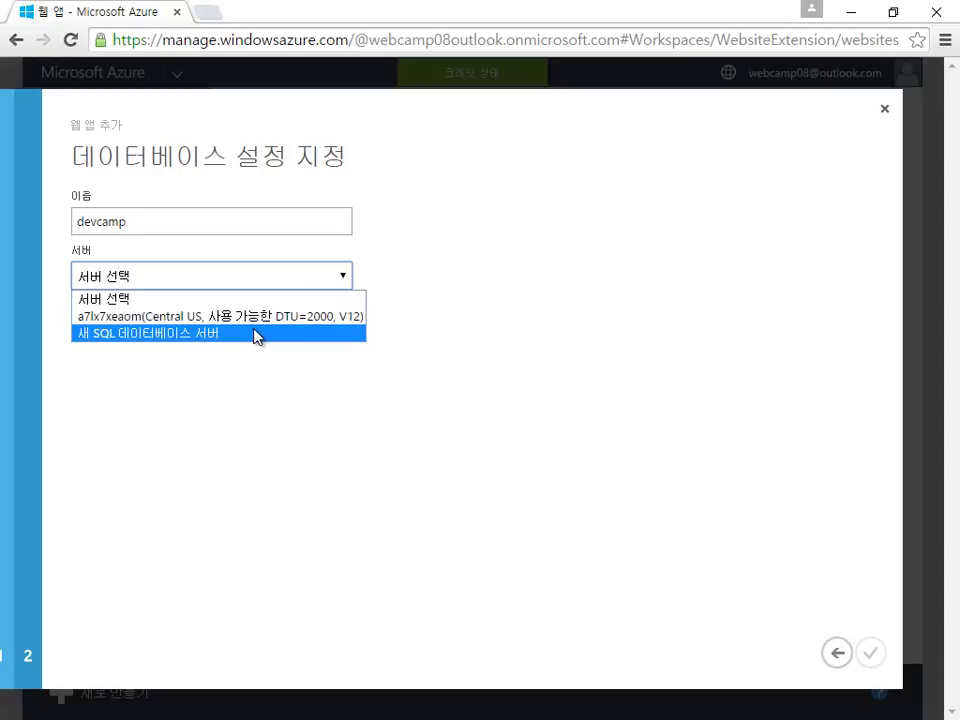
left_click(256, 333)
left_click(255, 329)
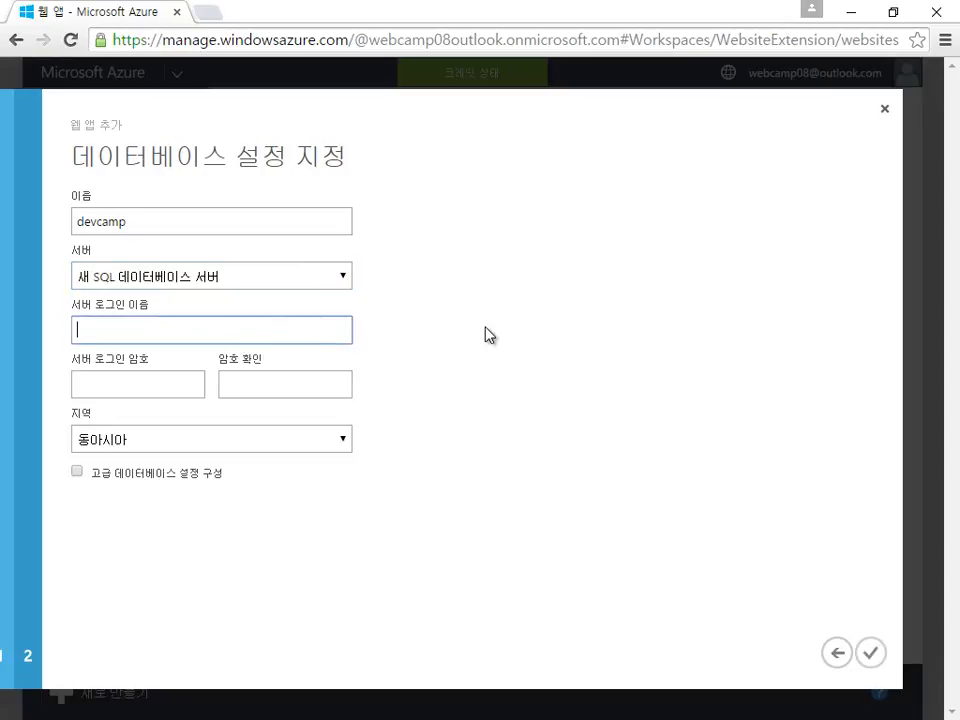
Step: Enter the server login name and a password, then confirm the password
type("devcamp")
key("Tab")
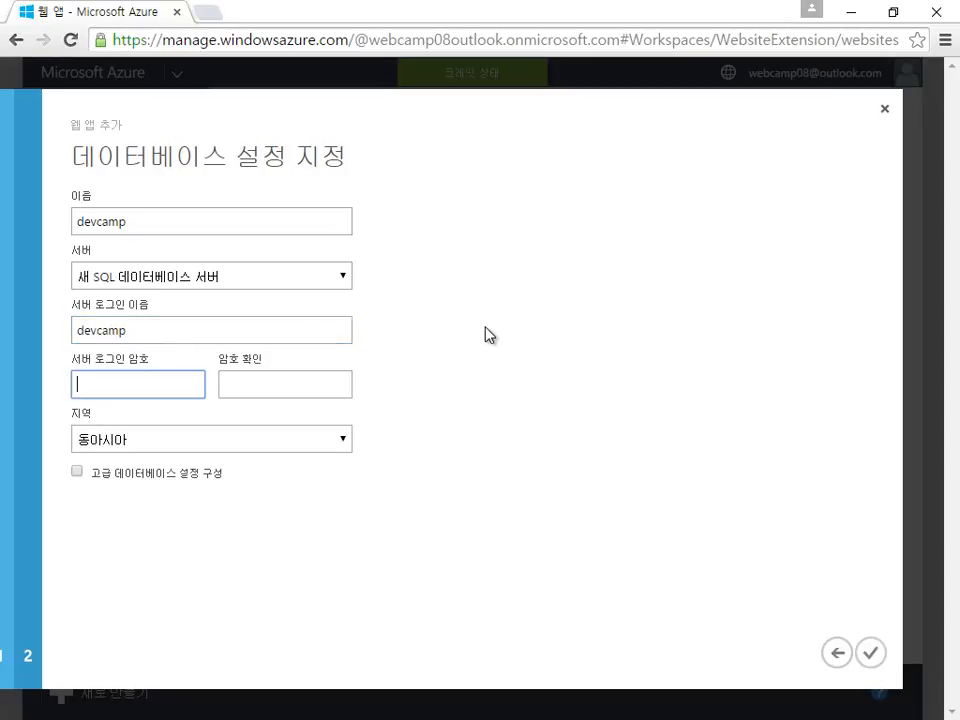
type("••••••••")
key("Tab")
type("••••••••")
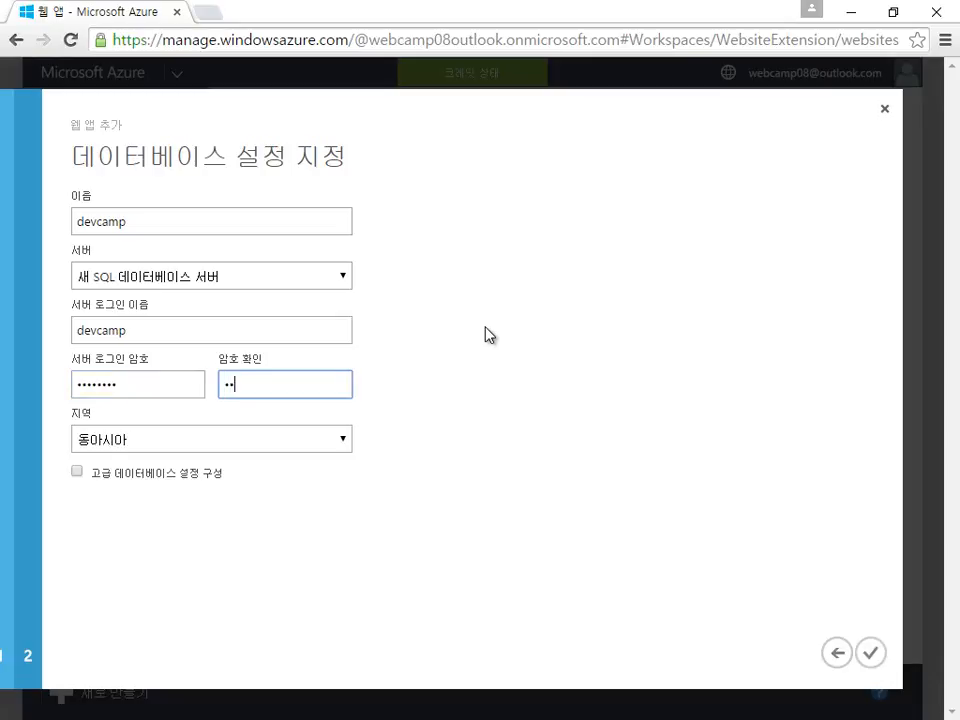
left_click(467, 453)
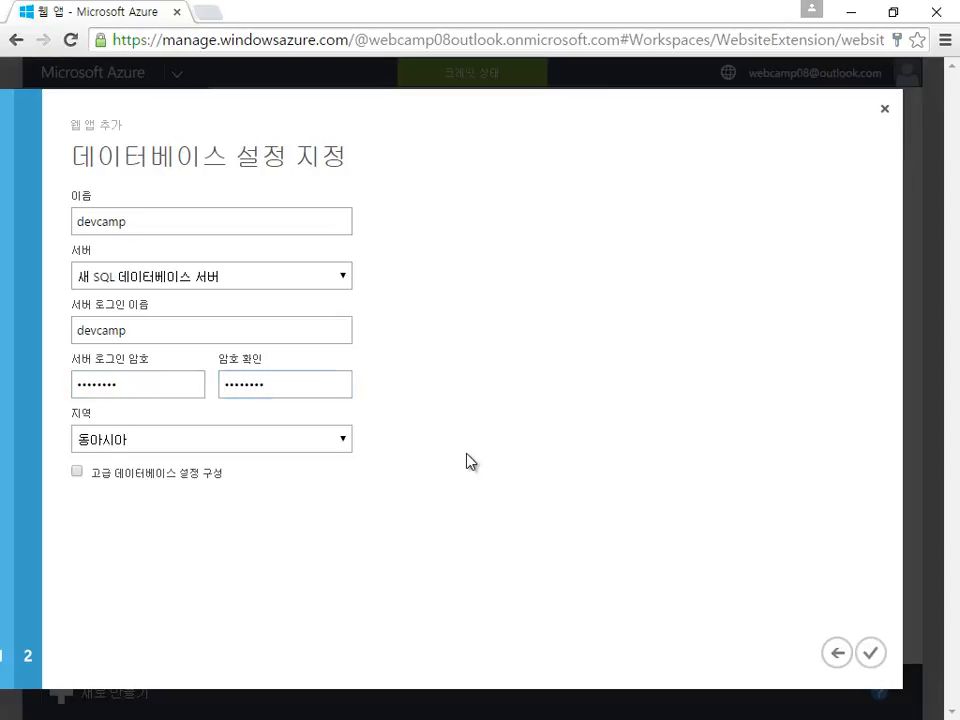
left_click_drag(305, 380, 0, 388)
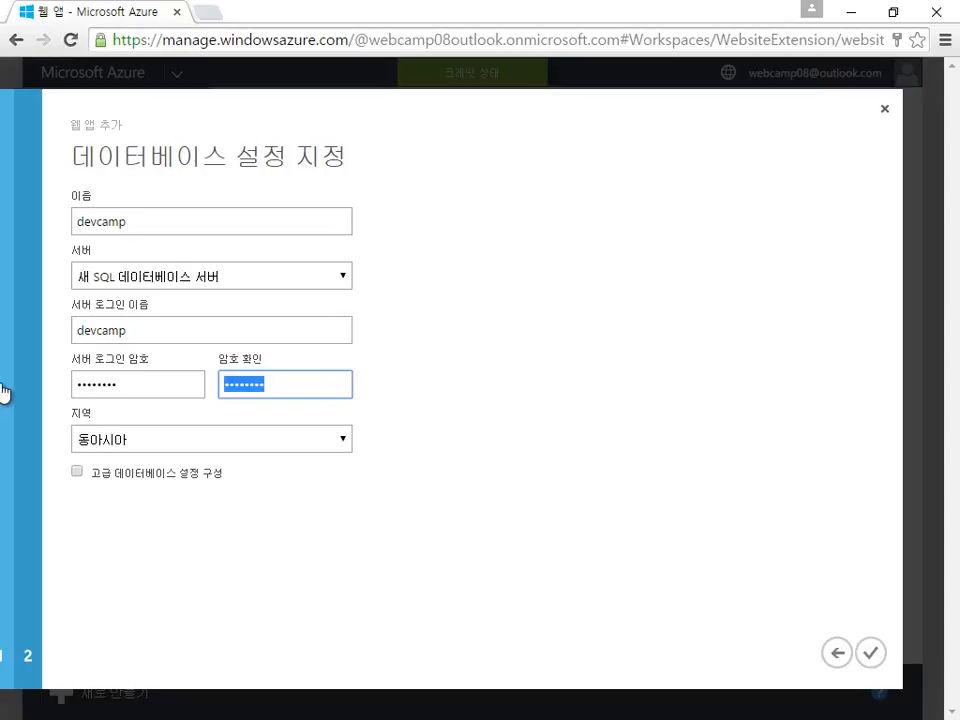
type("••••••••")
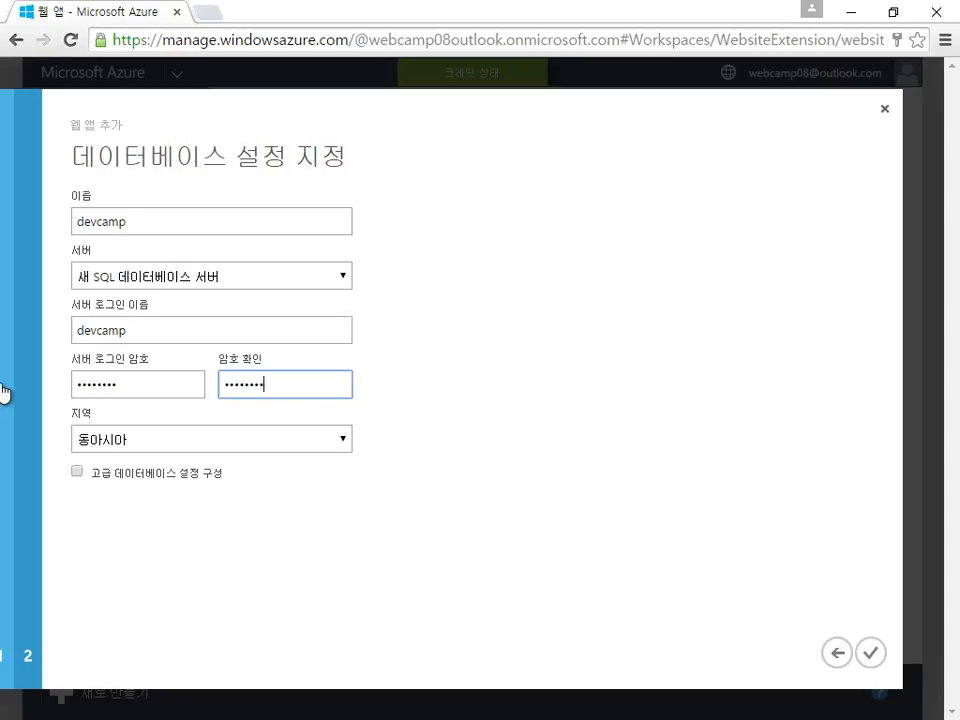
left_click(166, 524)
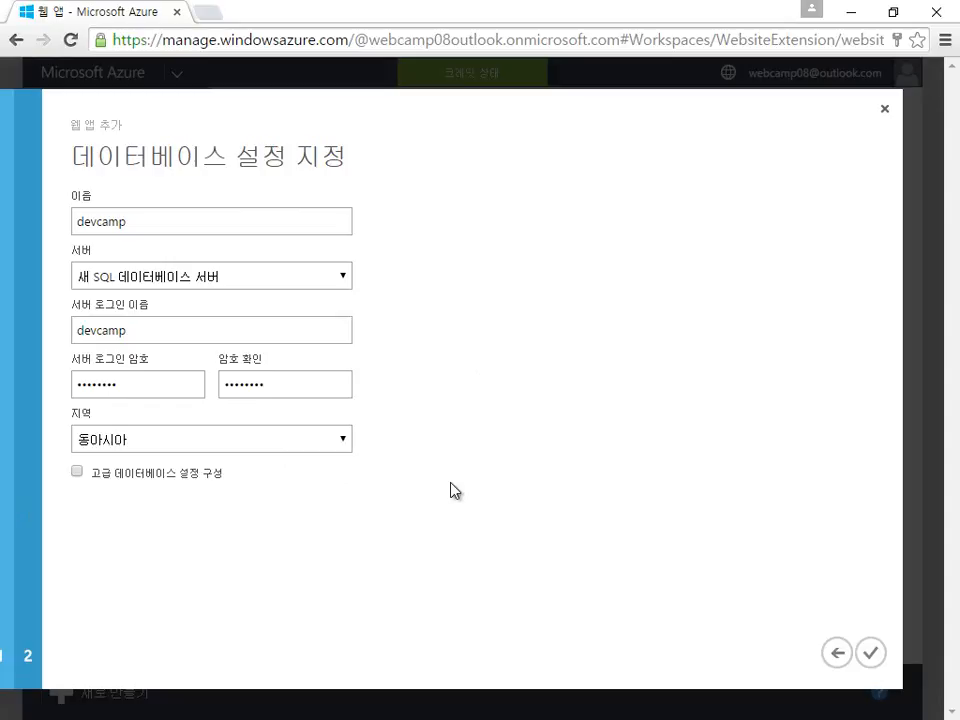
Step: Complete the wizard to create devcampdnn and open devcampdnn.azurewebsites.net in a new tab
left_click(872, 653)
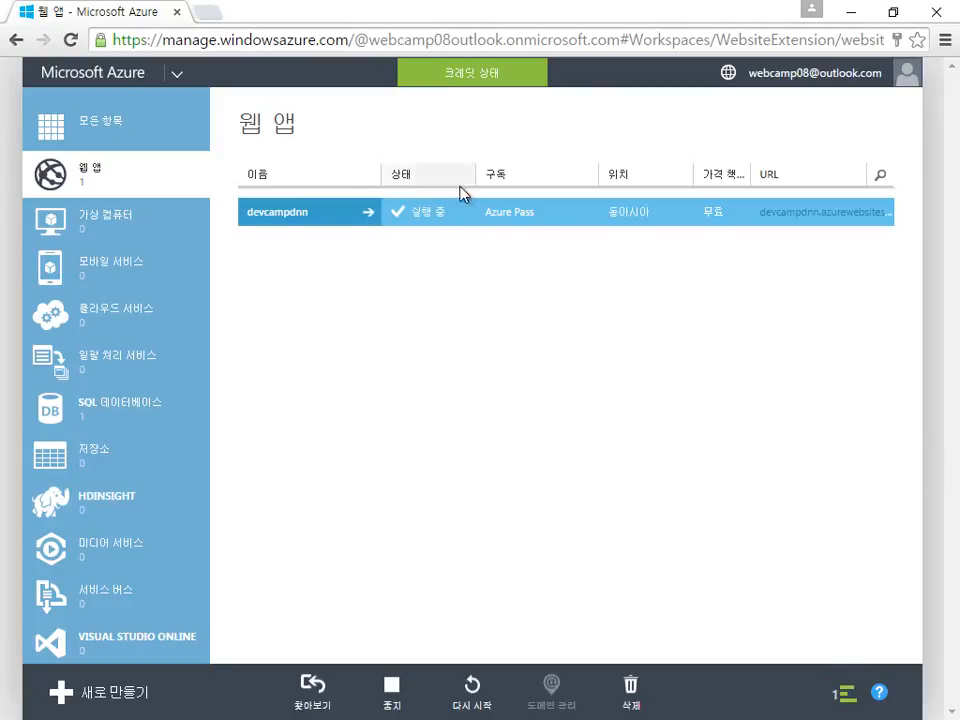
left_click(829, 220)
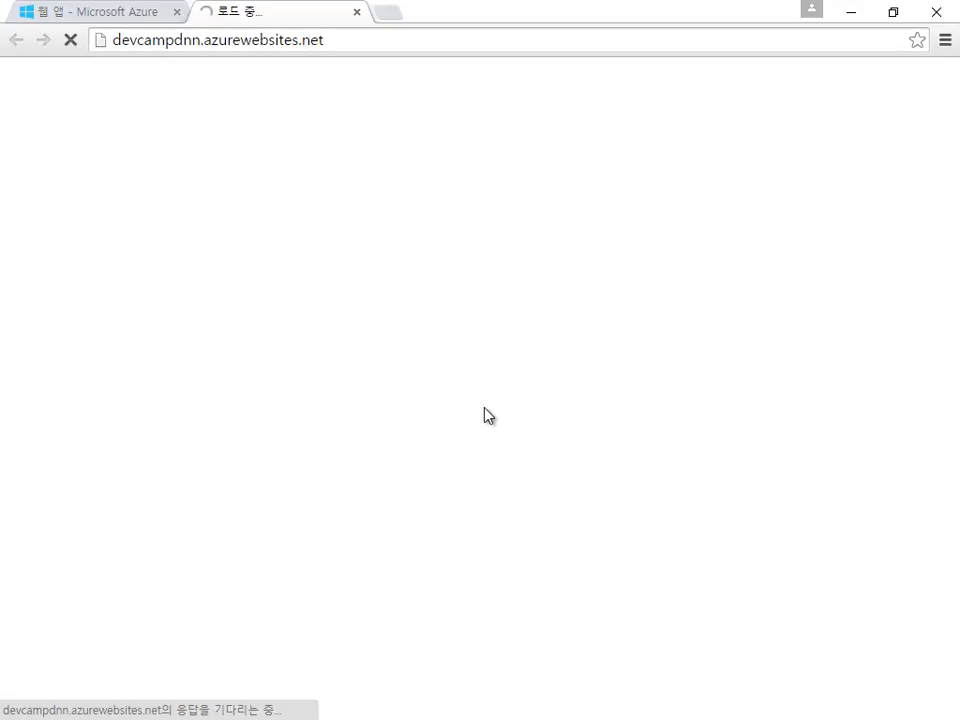
Step: Check the web app and devcamp database under All Items while the new site loads
left_click(114, 20)
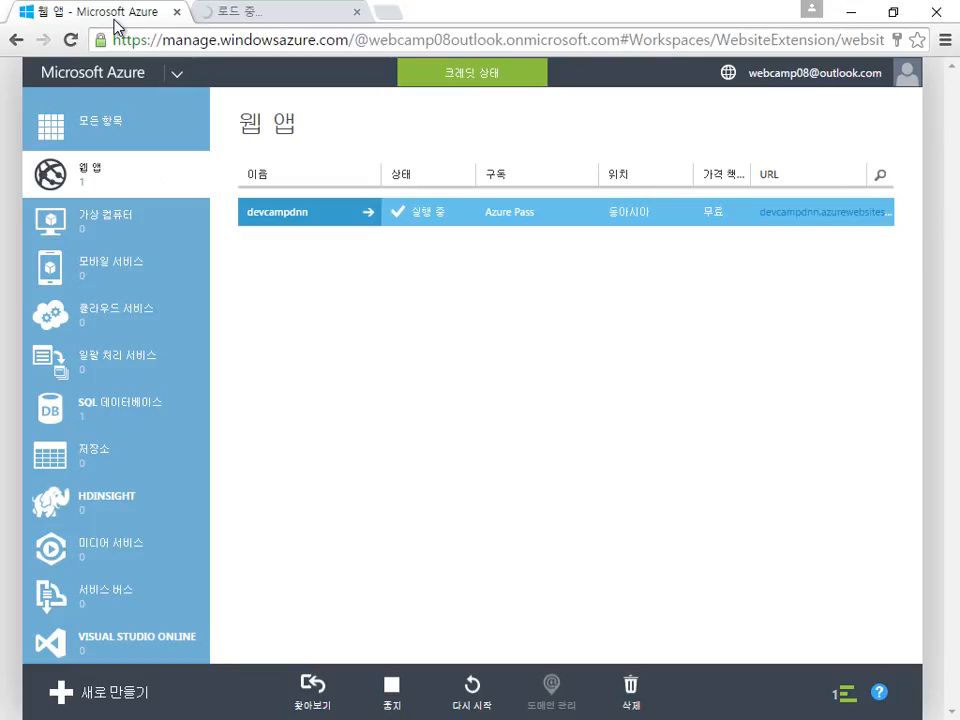
left_click(130, 137)
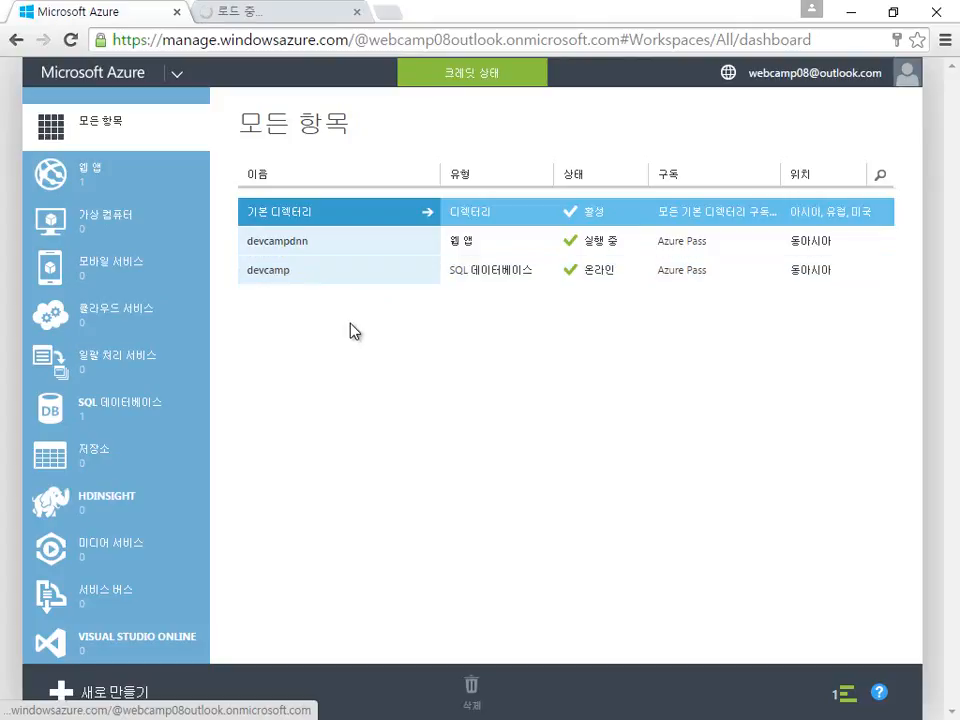
left_click(302, 18)
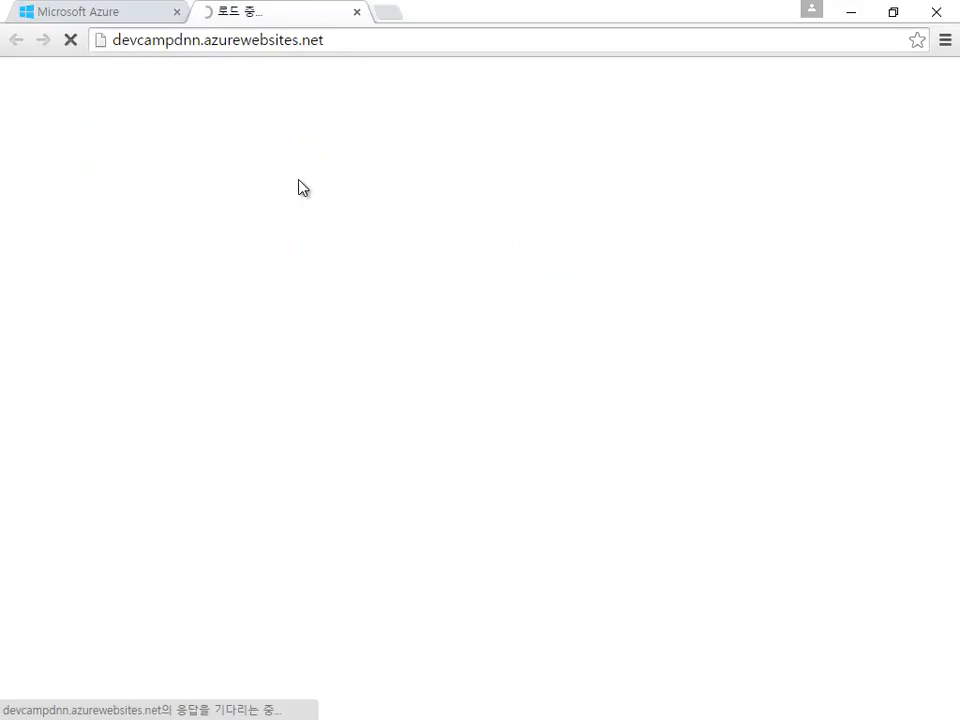
left_click(83, 13)
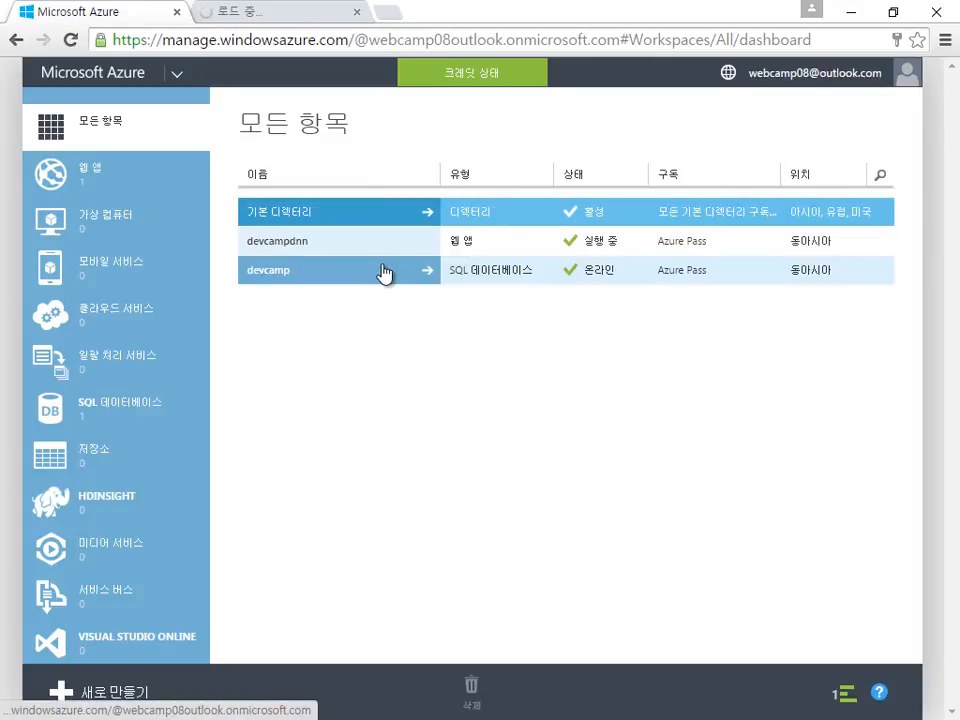
left_click(283, 23)
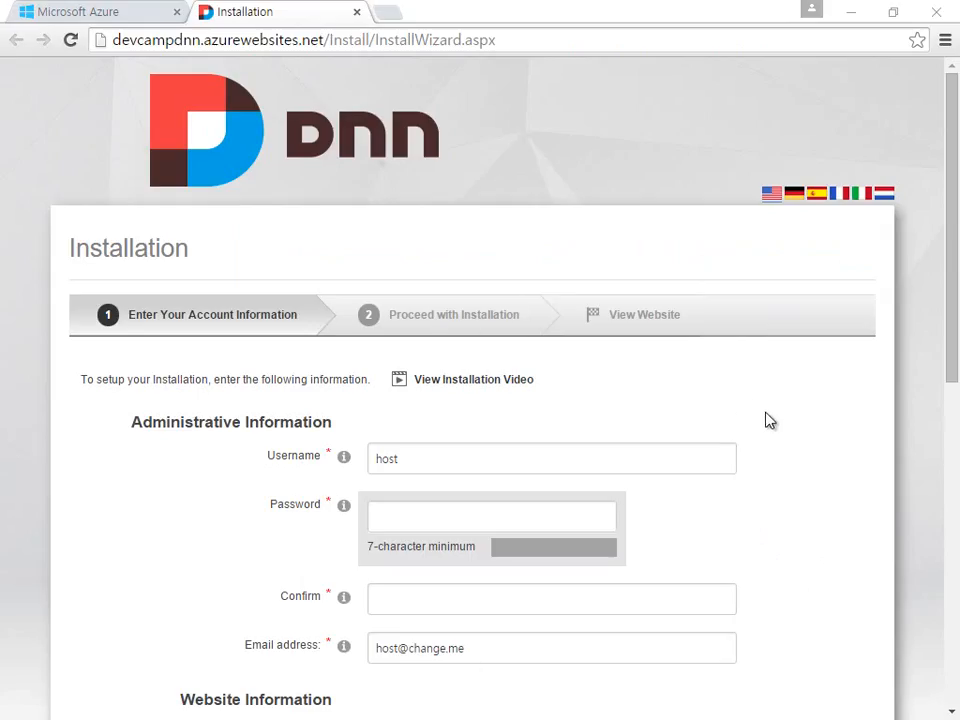
Step: Enter and confirm a strong administrator password for the host account
scroll(795, 437, "down", 2)
scroll(797, 450, "down", 6)
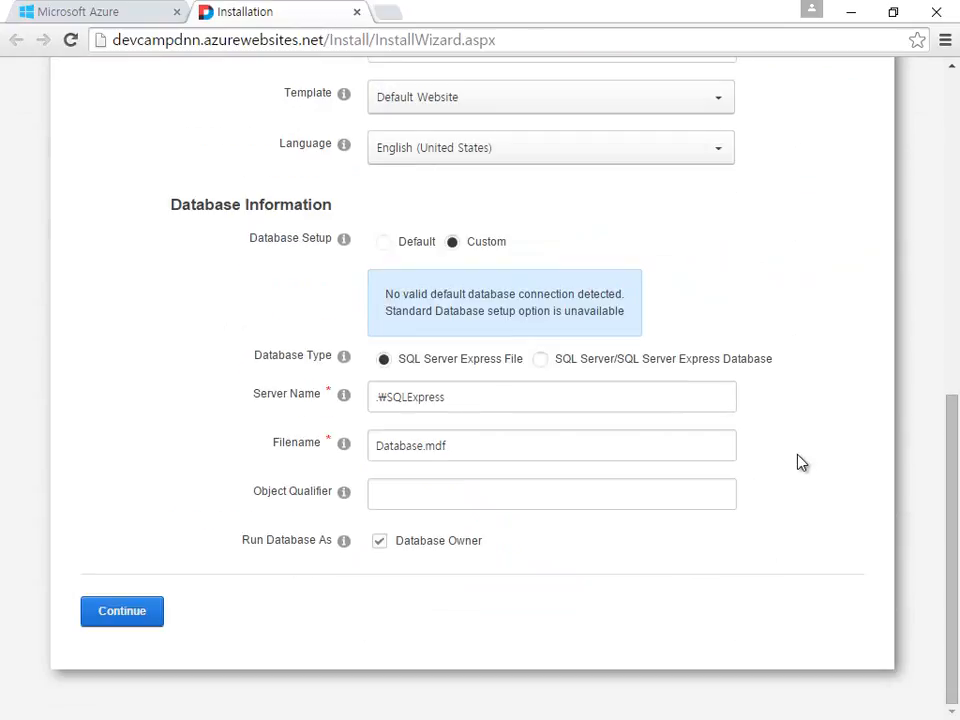
scroll(799, 461, "up", 7)
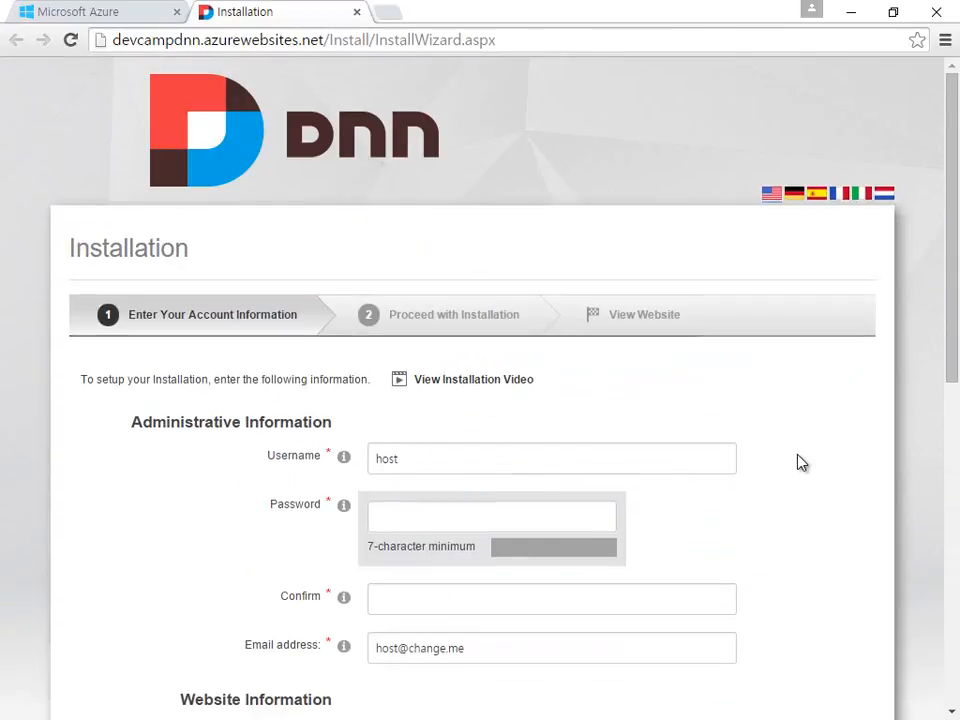
scroll(799, 462, "down", 2)
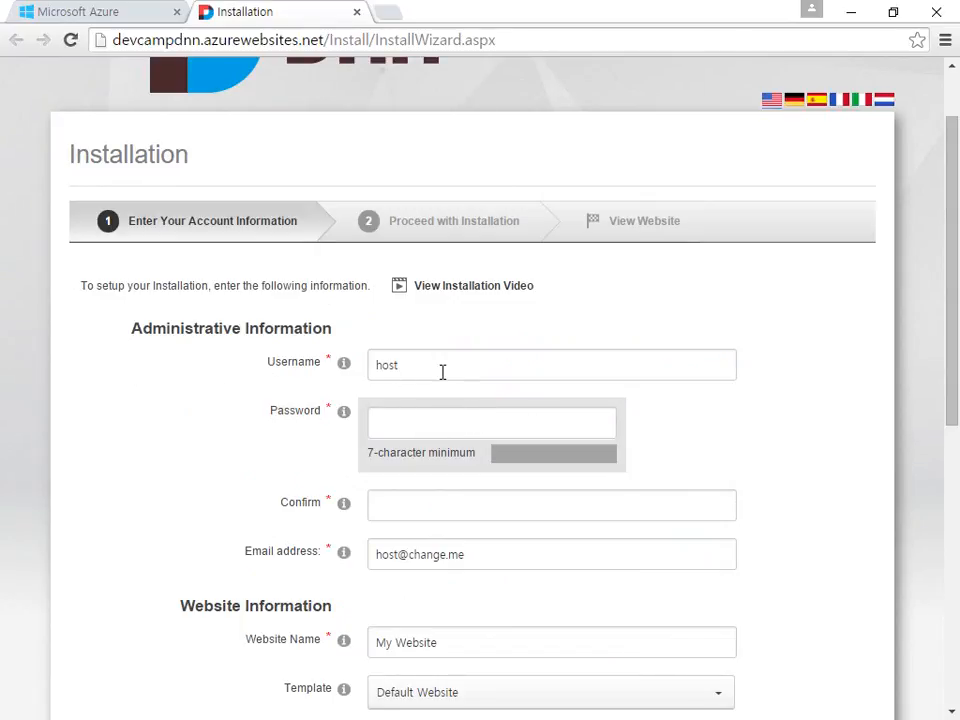
scroll(442, 371, "up", 1)
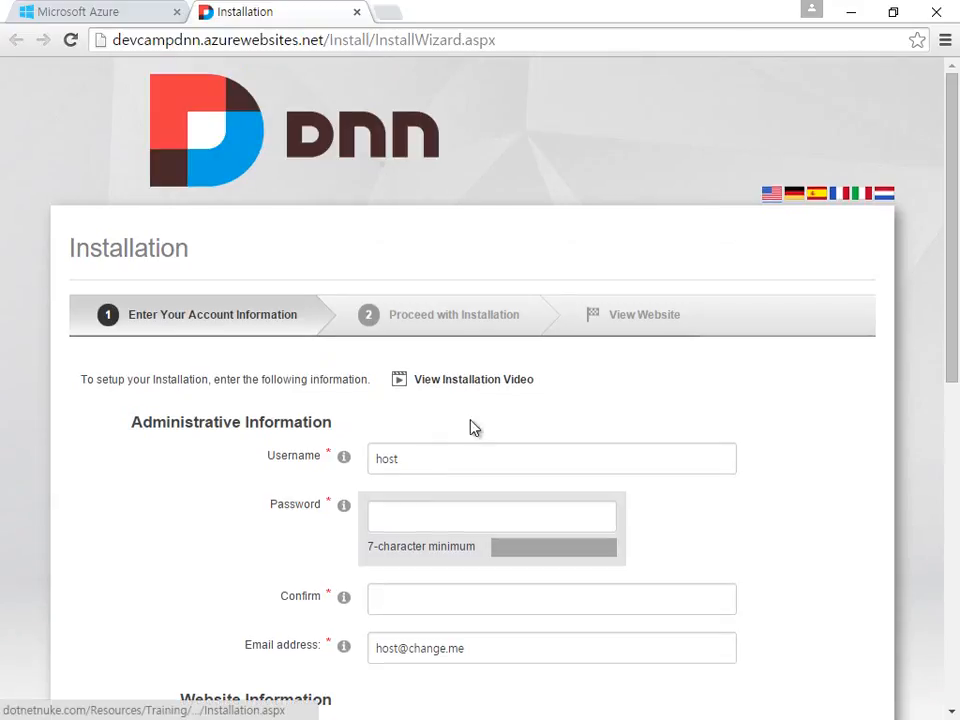
left_click(491, 464)
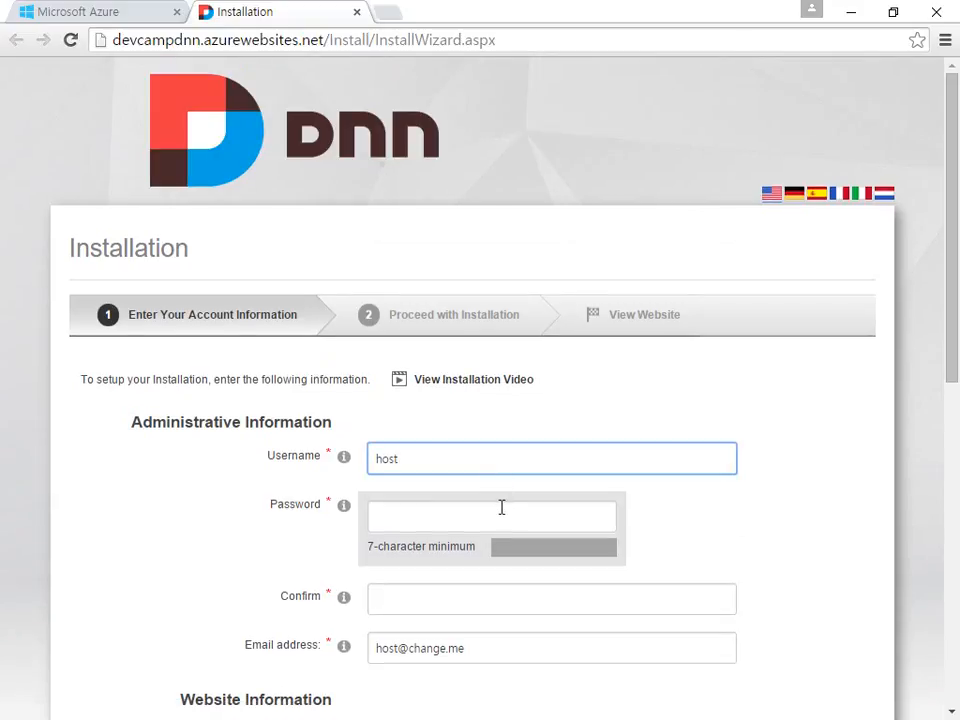
left_click(501, 508)
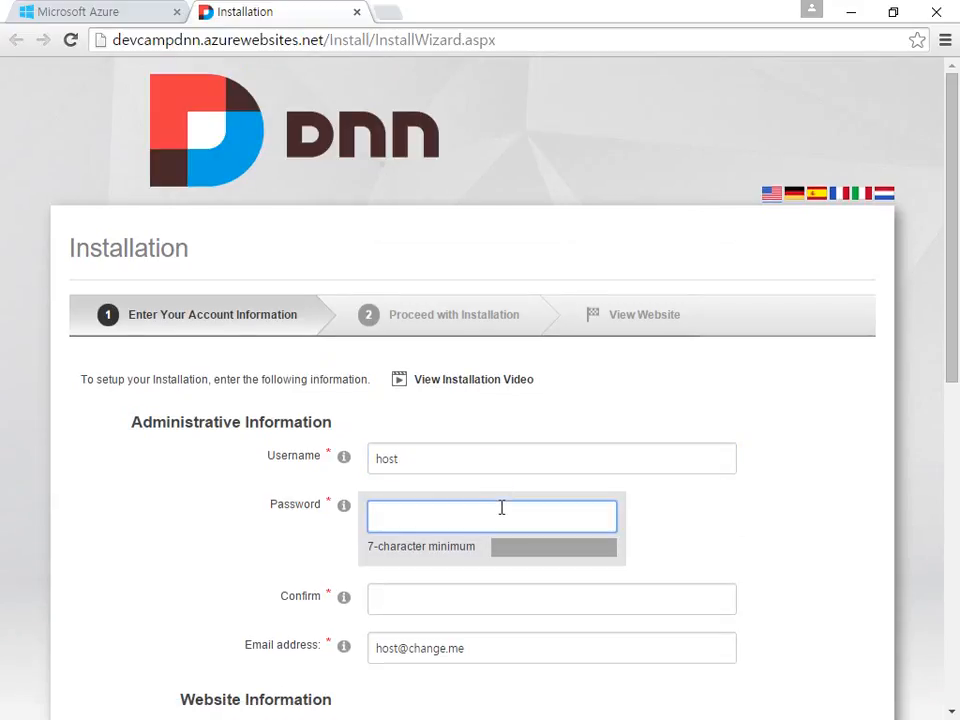
type("d•••••••")
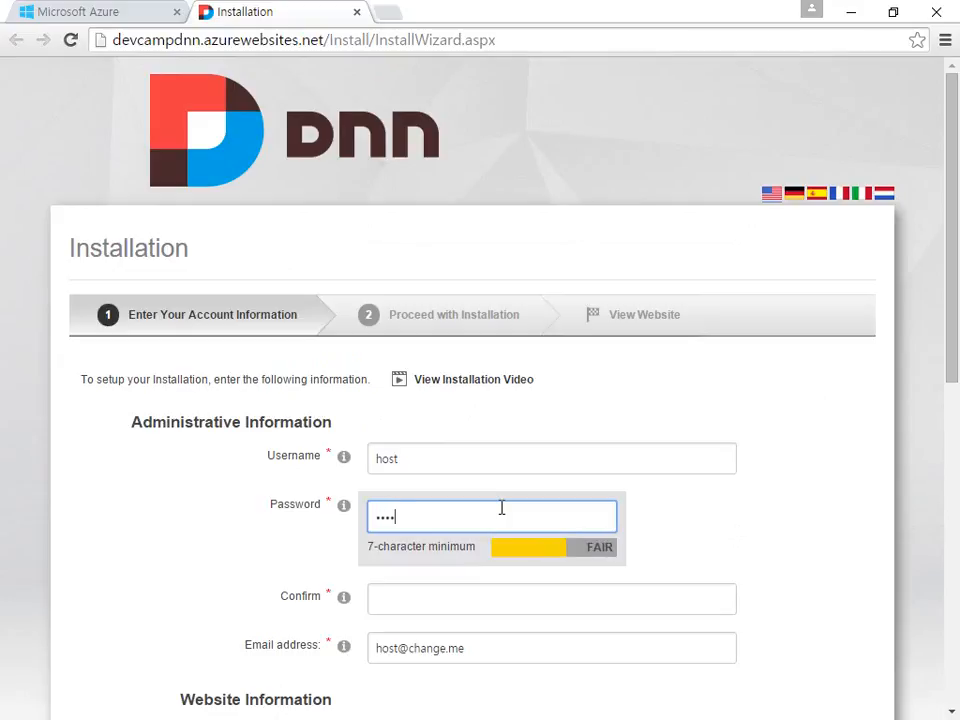
key("Tab")
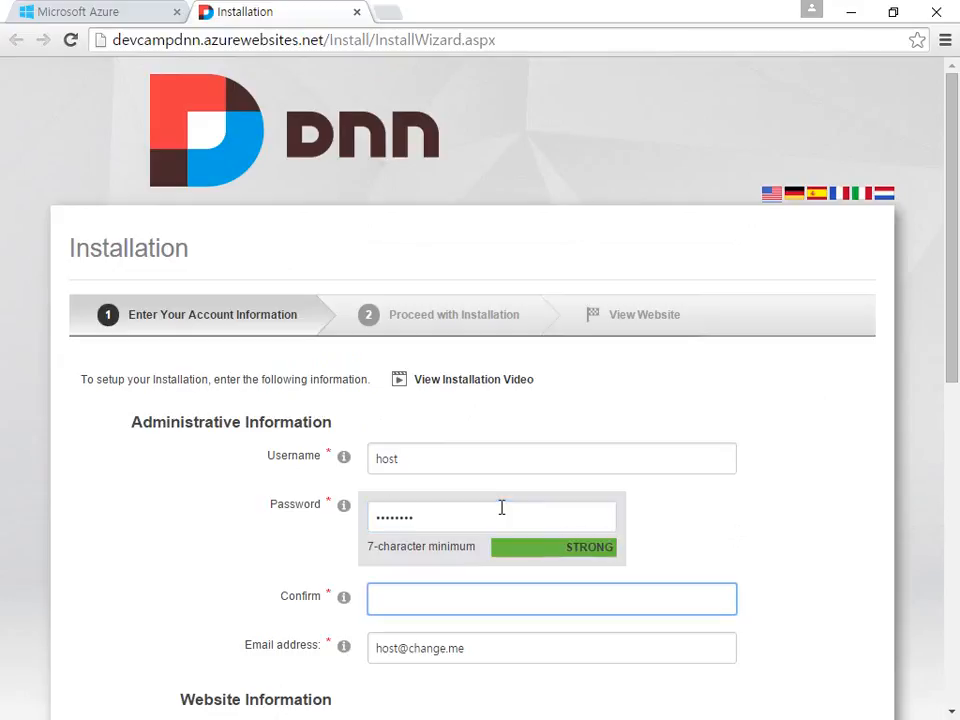
type("••••••••")
key("Tab")
Step: Replace the website name with 'DNN Web App'
scroll(502, 508, "down", 2)
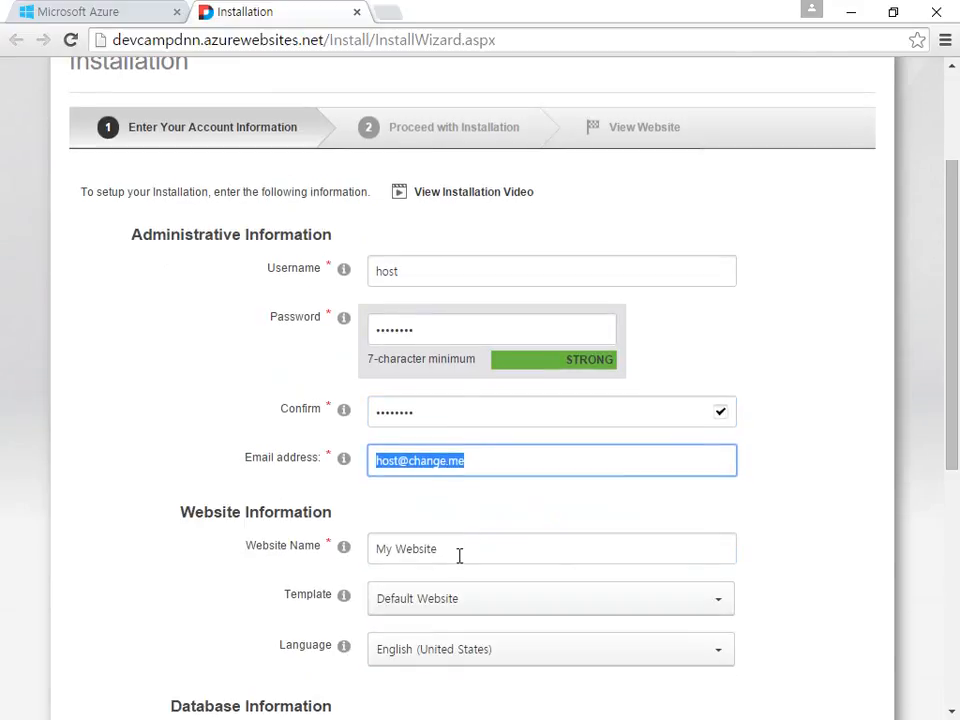
left_click(459, 556)
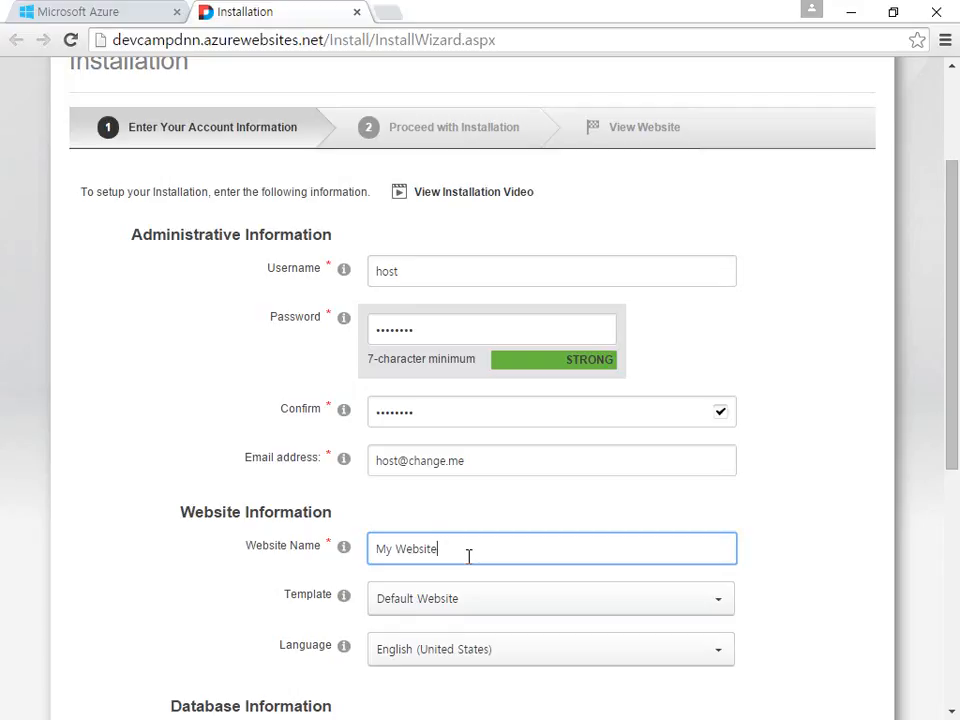
key("ctrl+a")
key("BackSpace")
type("NN")
key("BackSpace")
key("BackSpace")
type("DNN Web App")
Step: Leave language and template unchanged and select SQL Server/SQL Server Express Database as database type
scroll(720, 572, "down", 1)
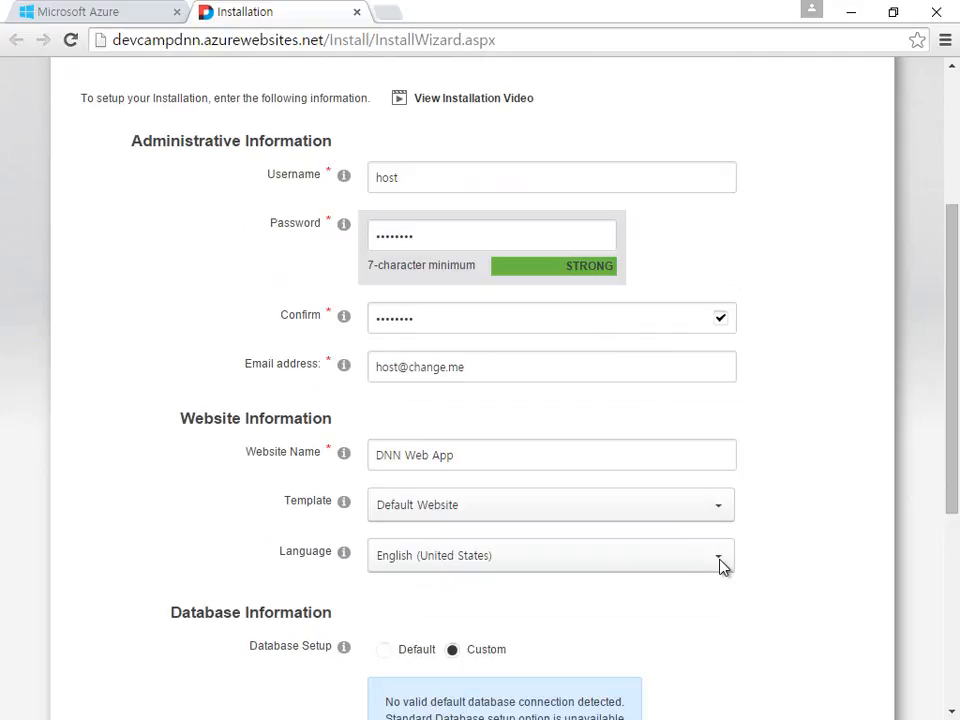
left_click(693, 566)
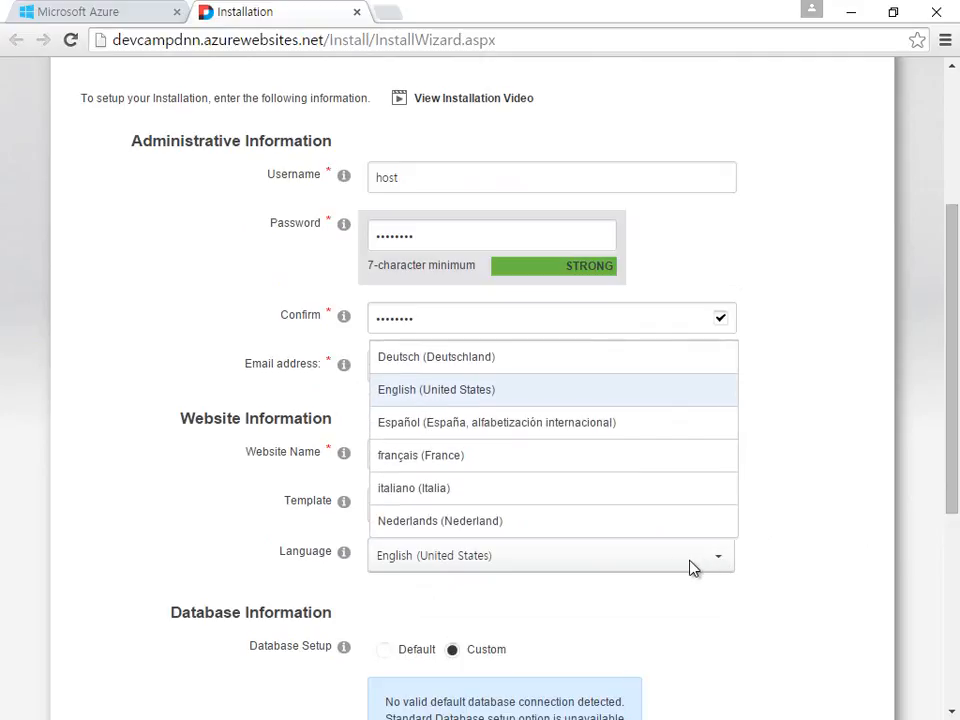
left_click(795, 563)
left_click(710, 519)
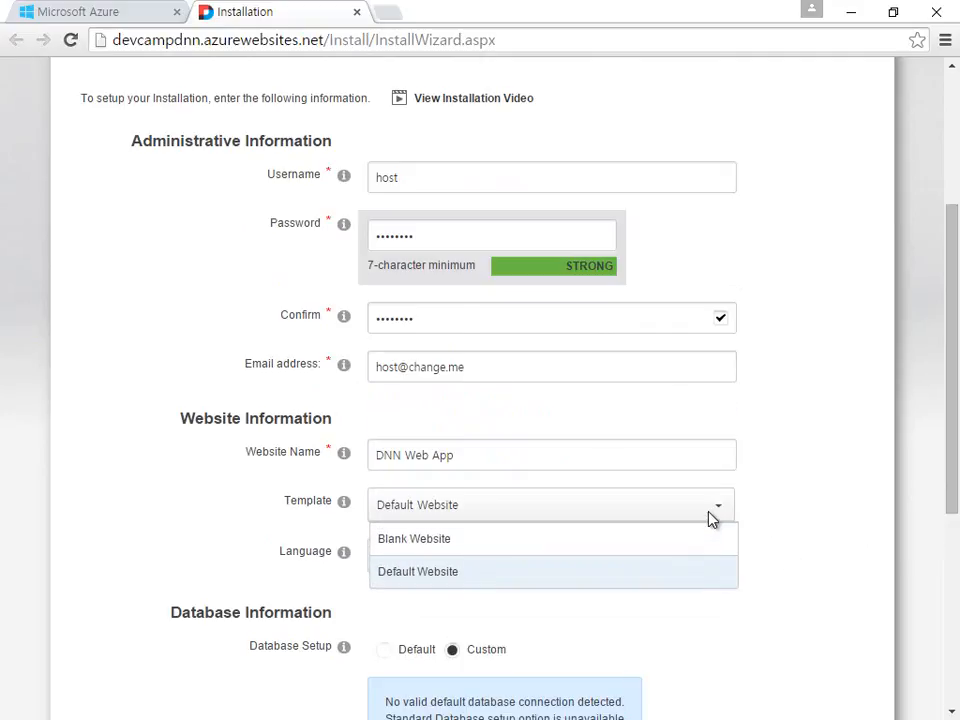
left_click(806, 570)
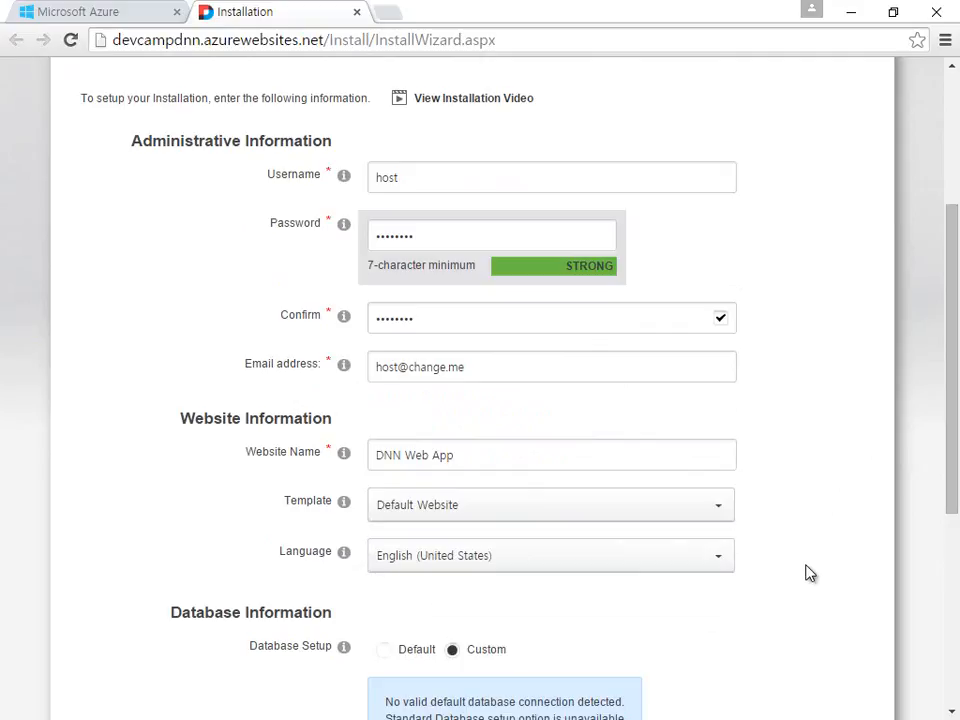
scroll(810, 573, "down", 1)
scroll(810, 573, "down", 1)
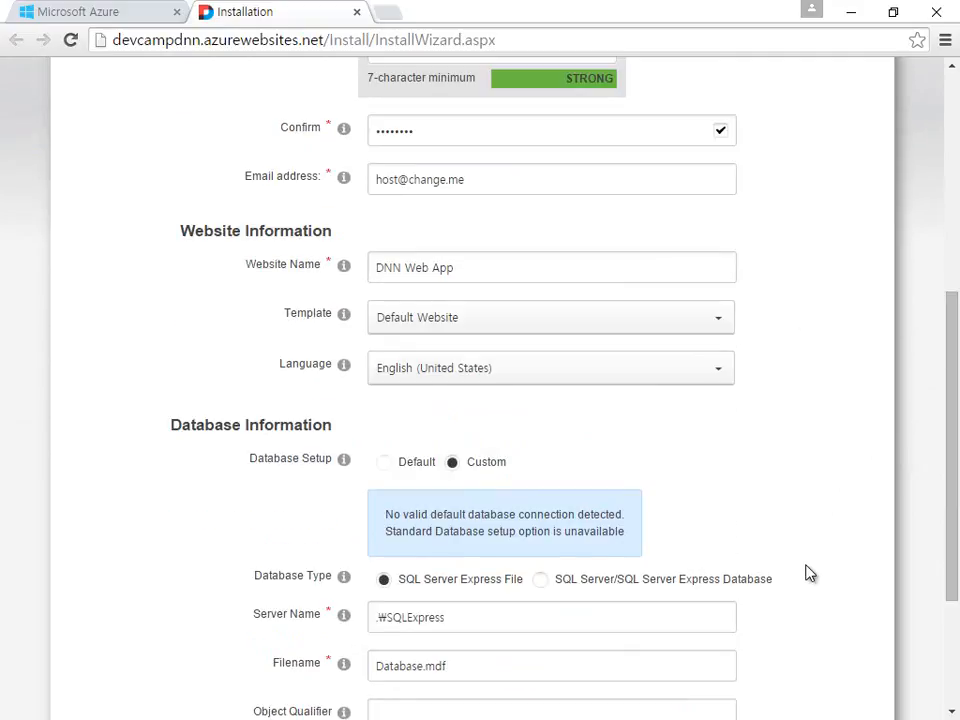
scroll(808, 572, "down", 1)
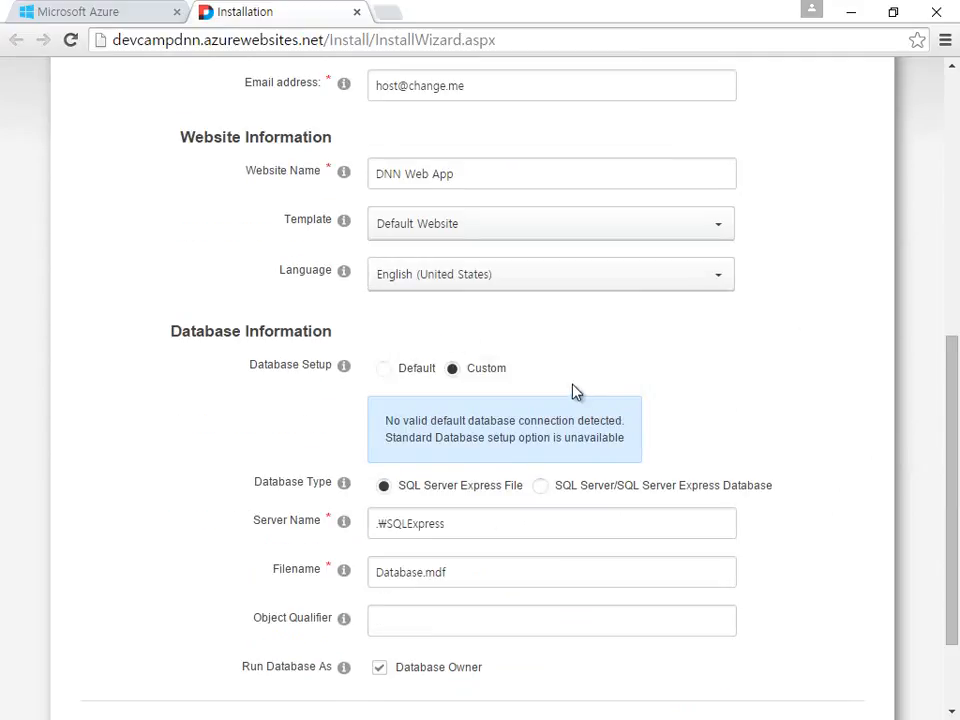
left_click(541, 489)
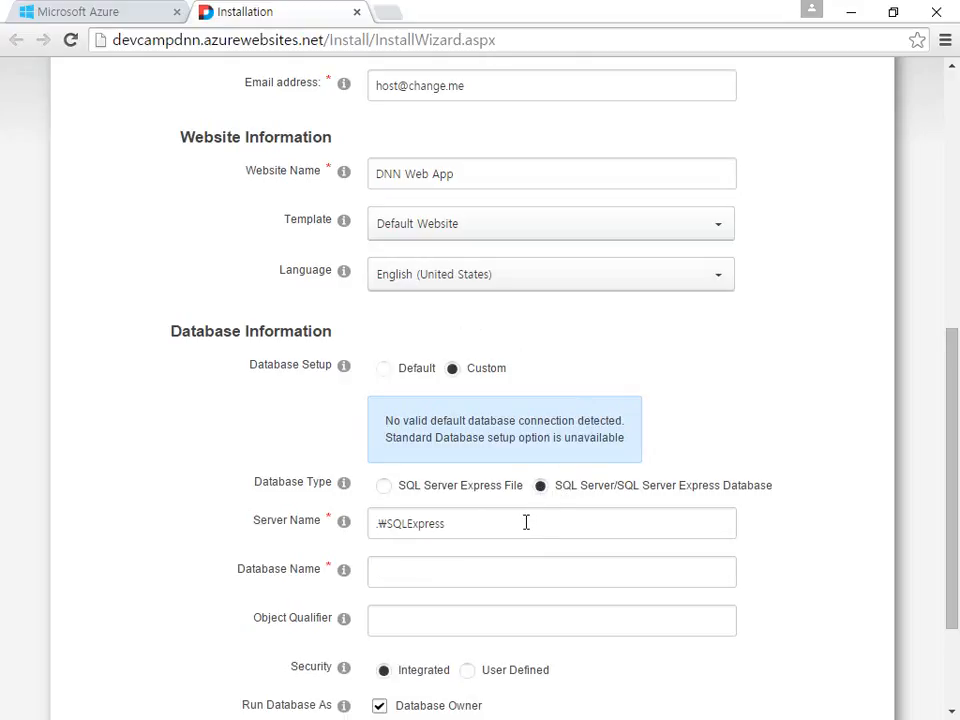
left_click(517, 530)
scroll(517, 532, "down", 2)
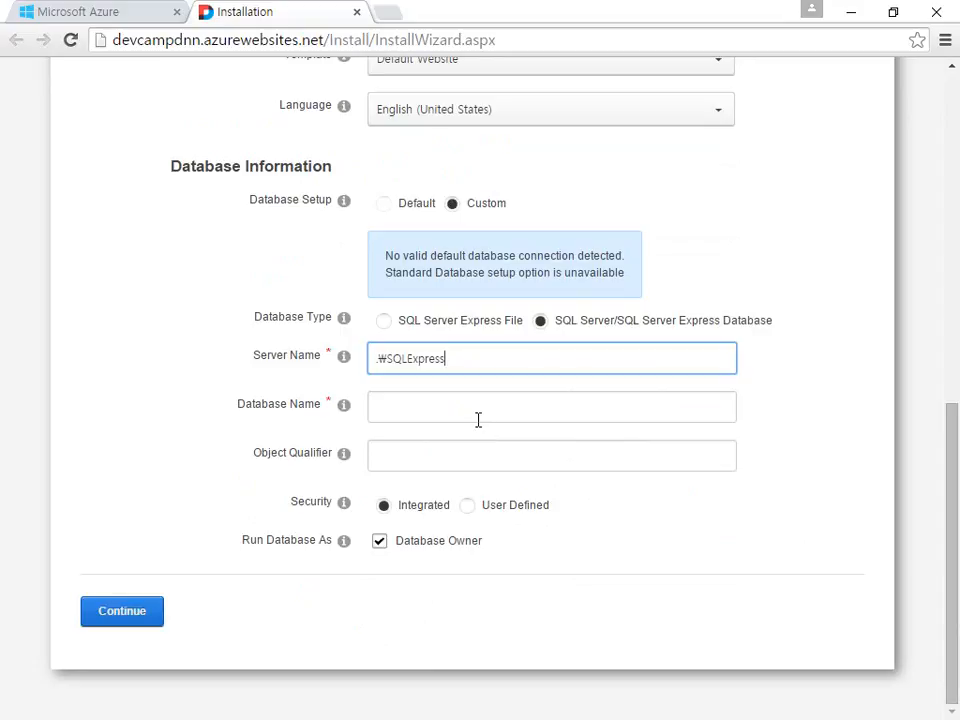
left_click(386, 210)
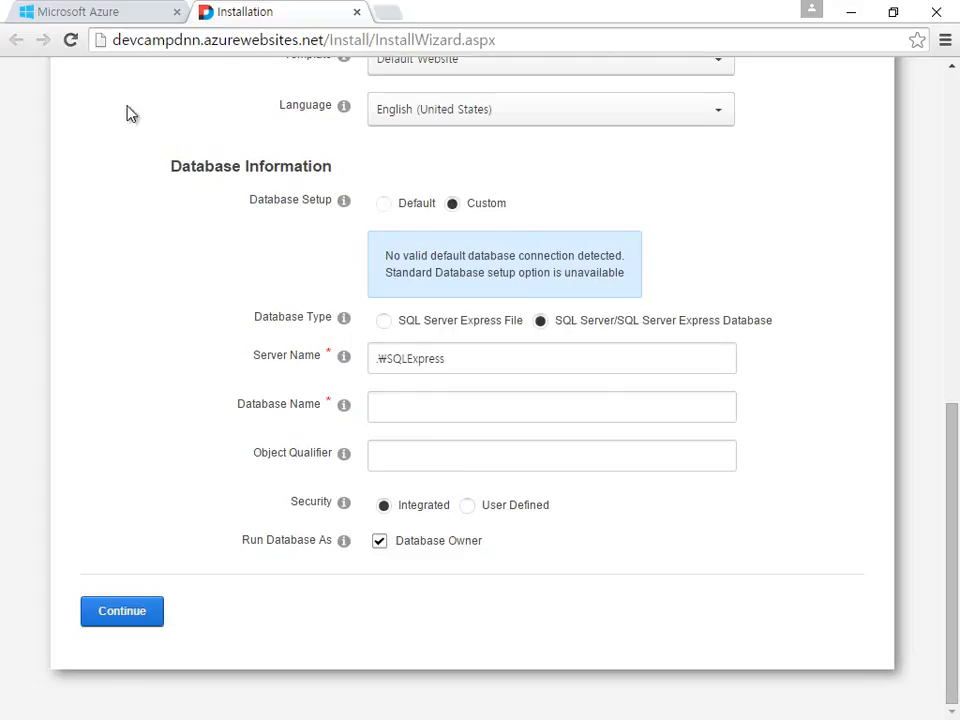
Step: Copy the devcamp database's ADO.NET server address from its connection strings, then return to the installer
left_click(97, 20)
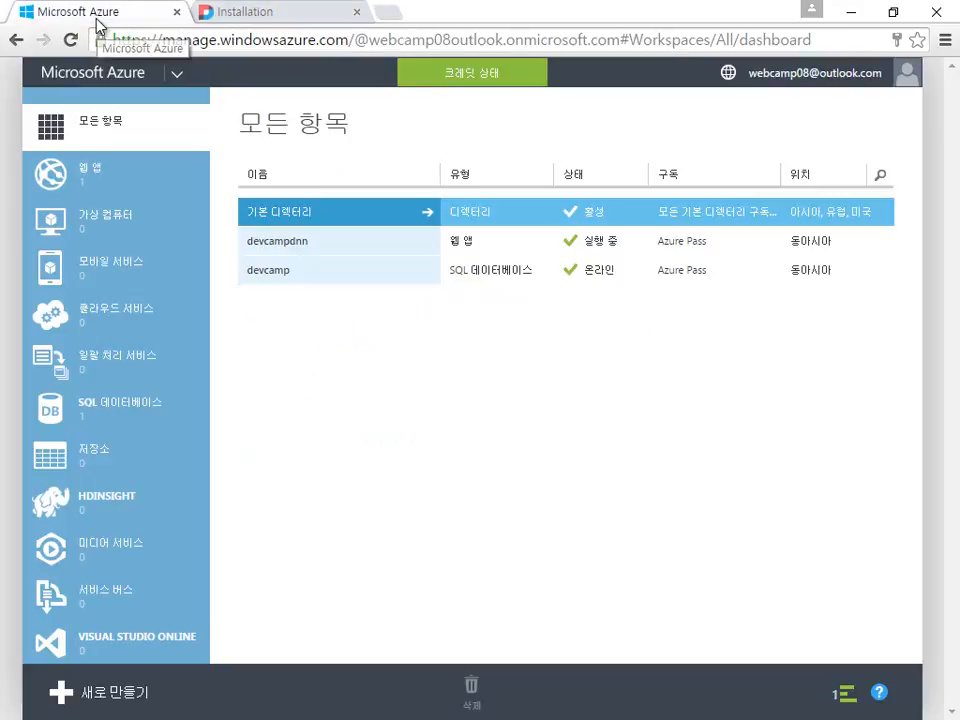
left_click(313, 287)
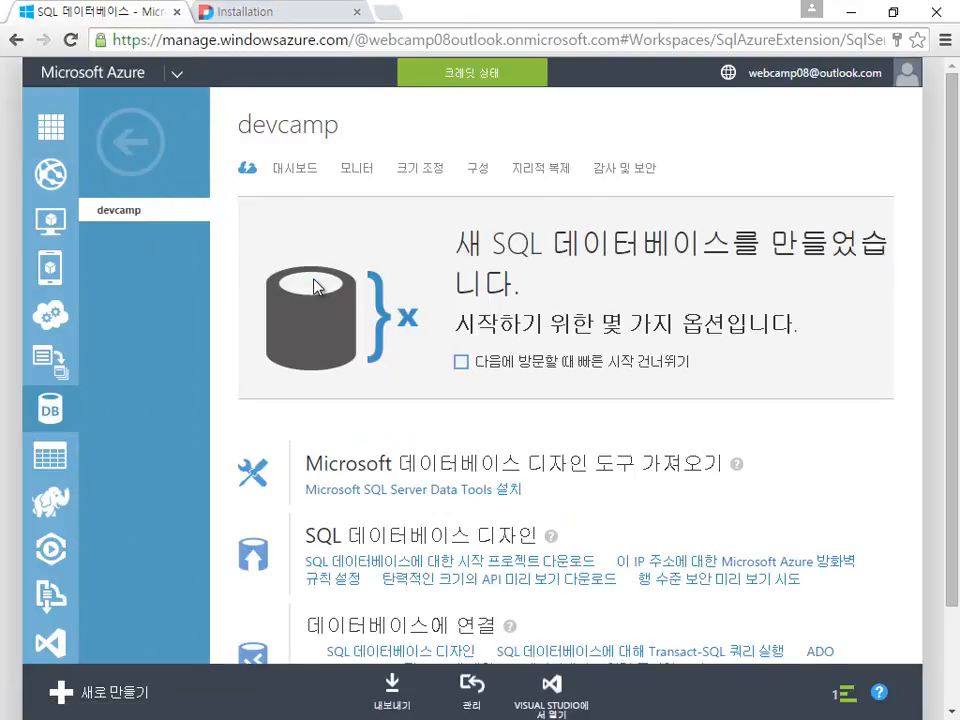
left_click(313, 170)
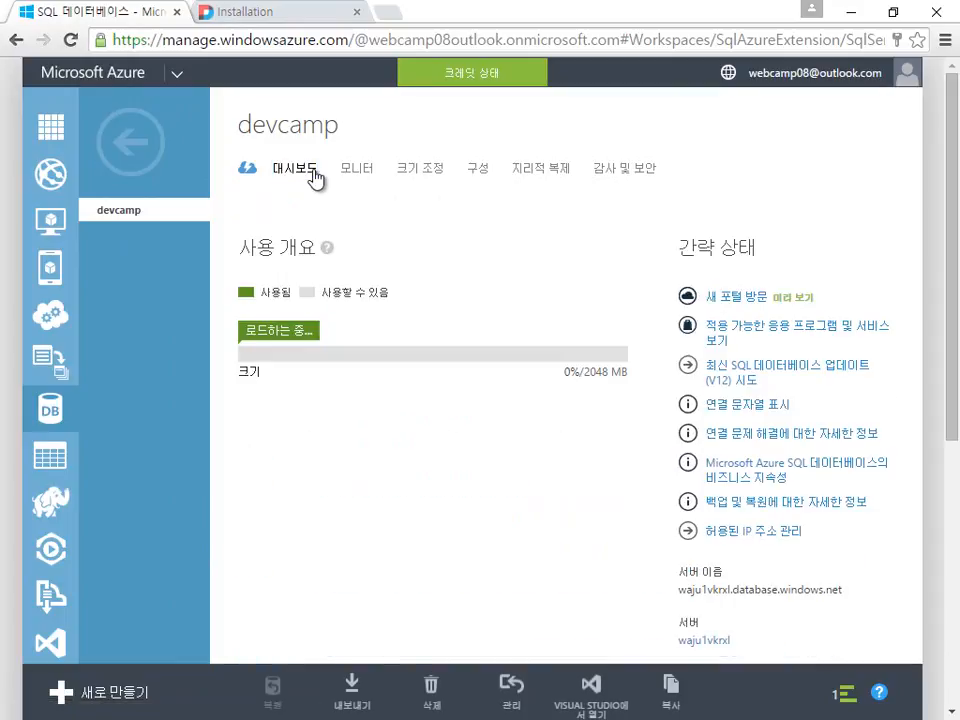
scroll(754, 572, "down", 1)
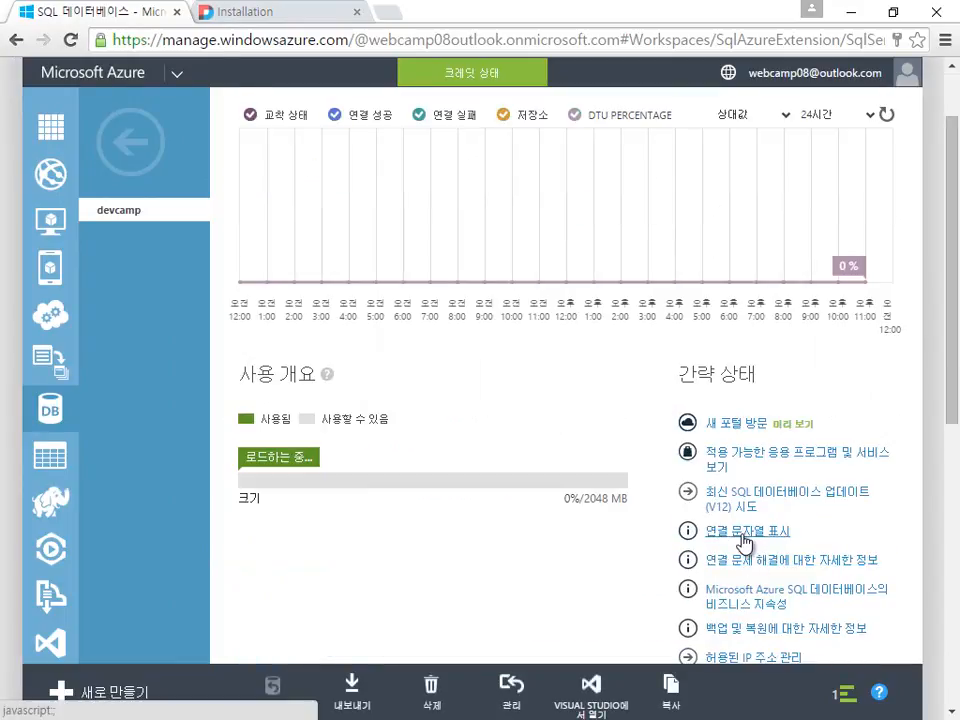
left_click(744, 538)
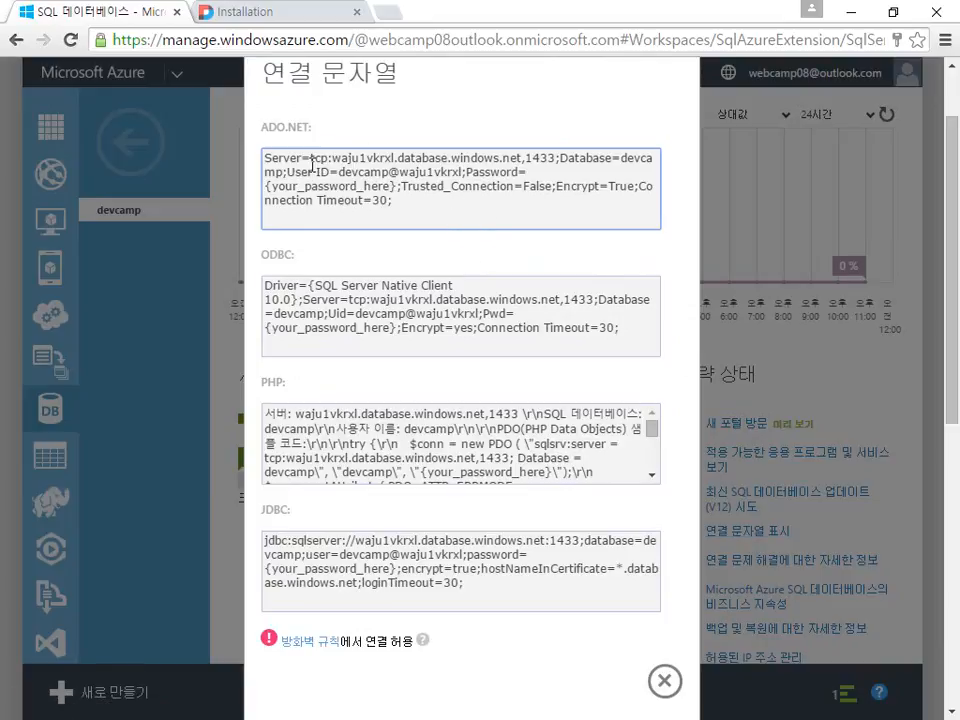
left_click_drag(312, 160, 554, 153)
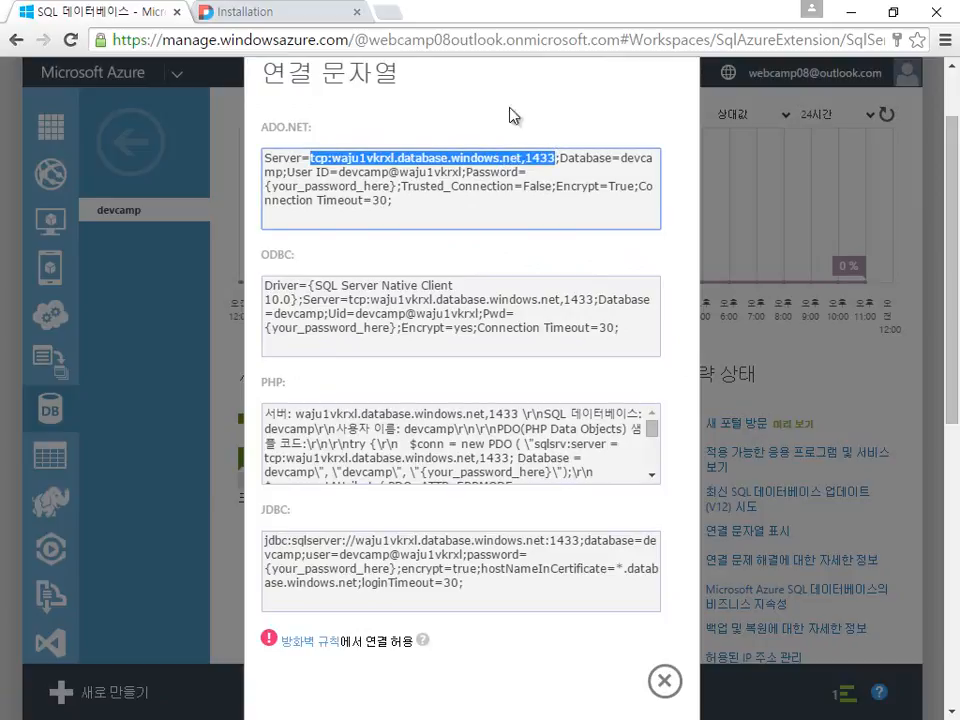
left_click(295, 20)
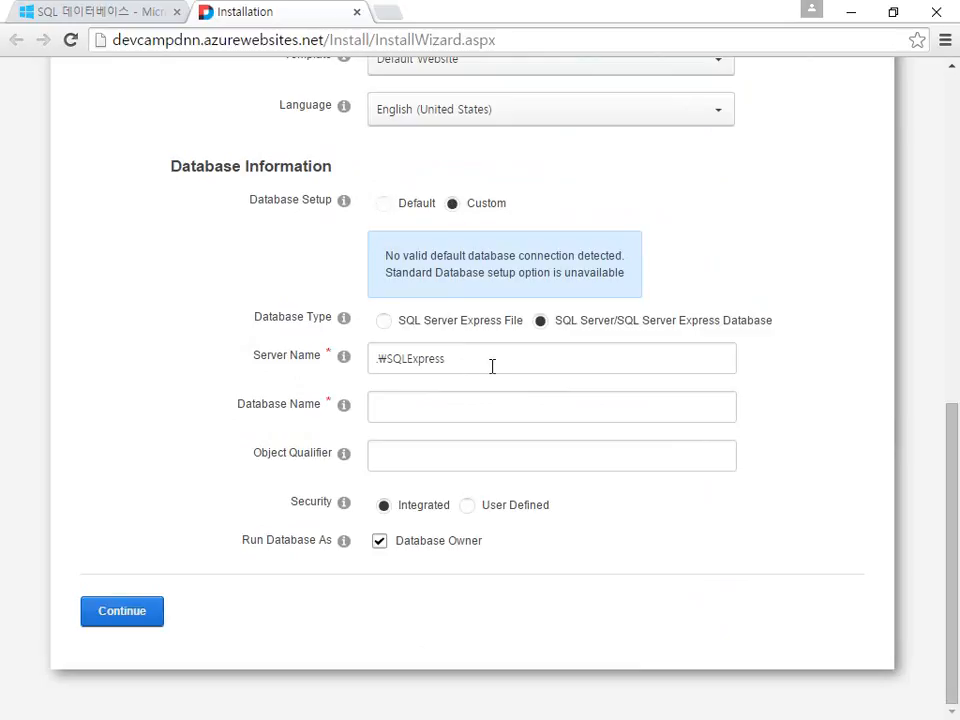
Step: Paste the Azure SQL server address as Server Name and devcamp as Database Name
left_click_drag(492, 366, 204, 368)
type("tcp:waju1vkrxl.database.windows.net,1433")
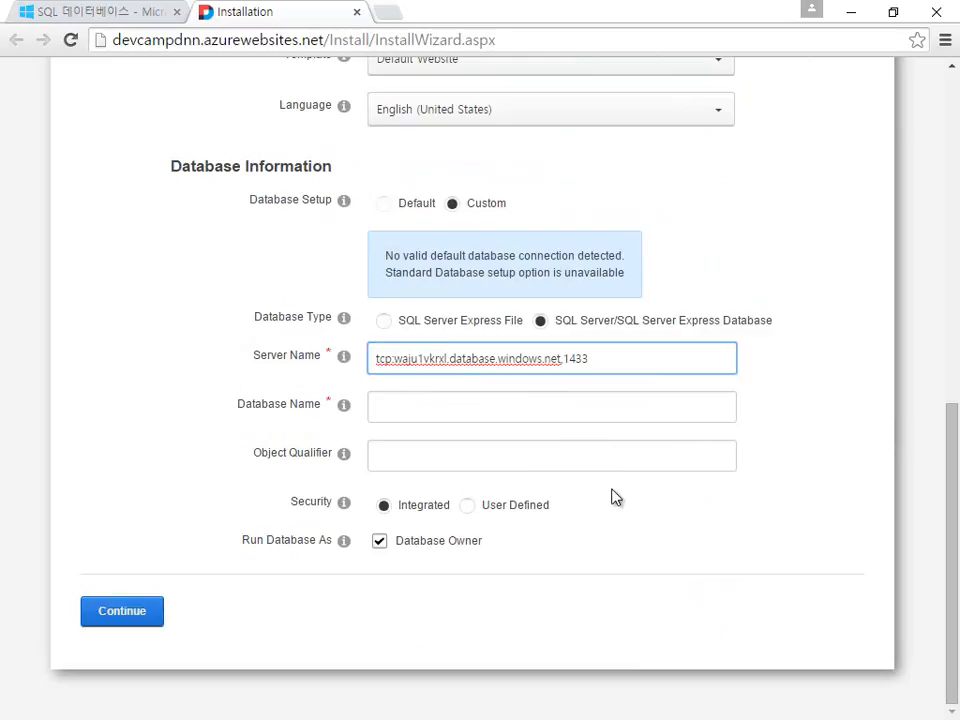
left_click(549, 412)
key("alt+Tab")
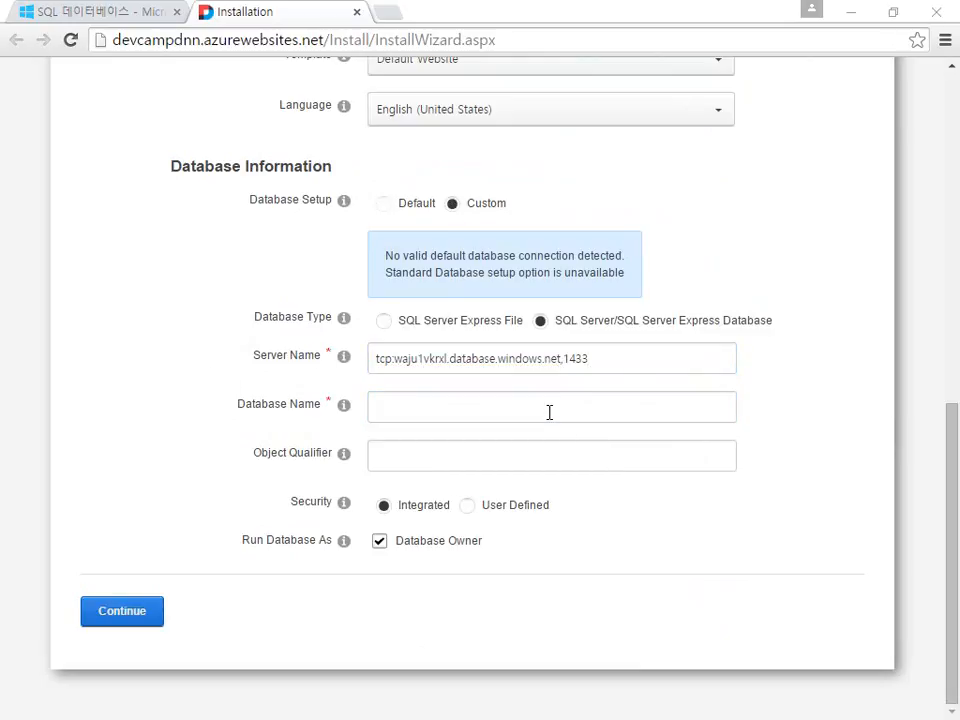
left_click(118, 14)
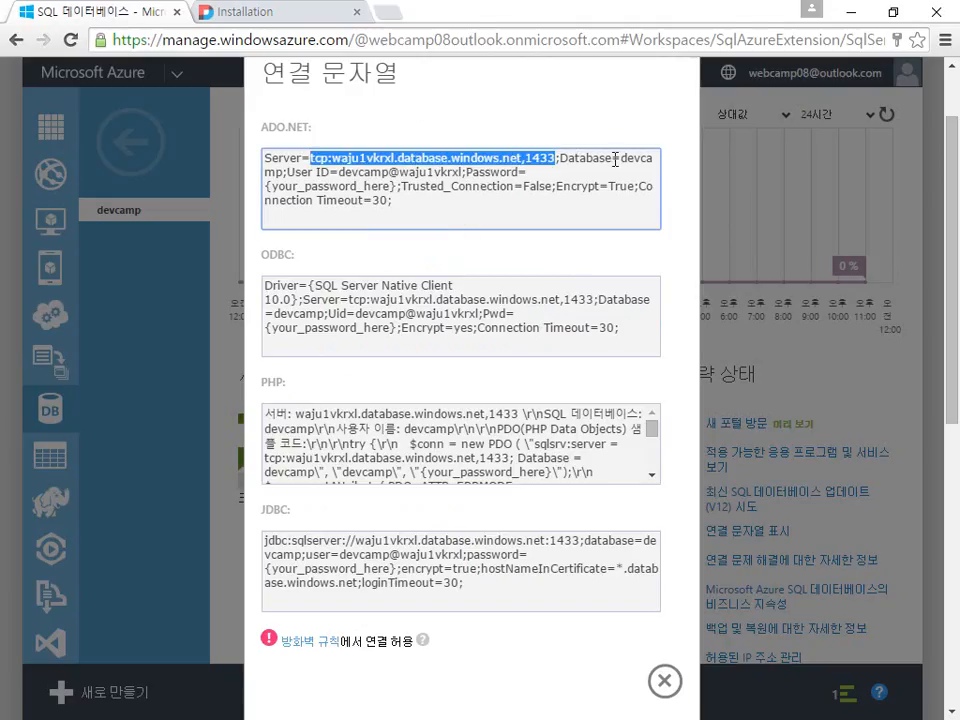
left_click_drag(624, 162, 284, 173)
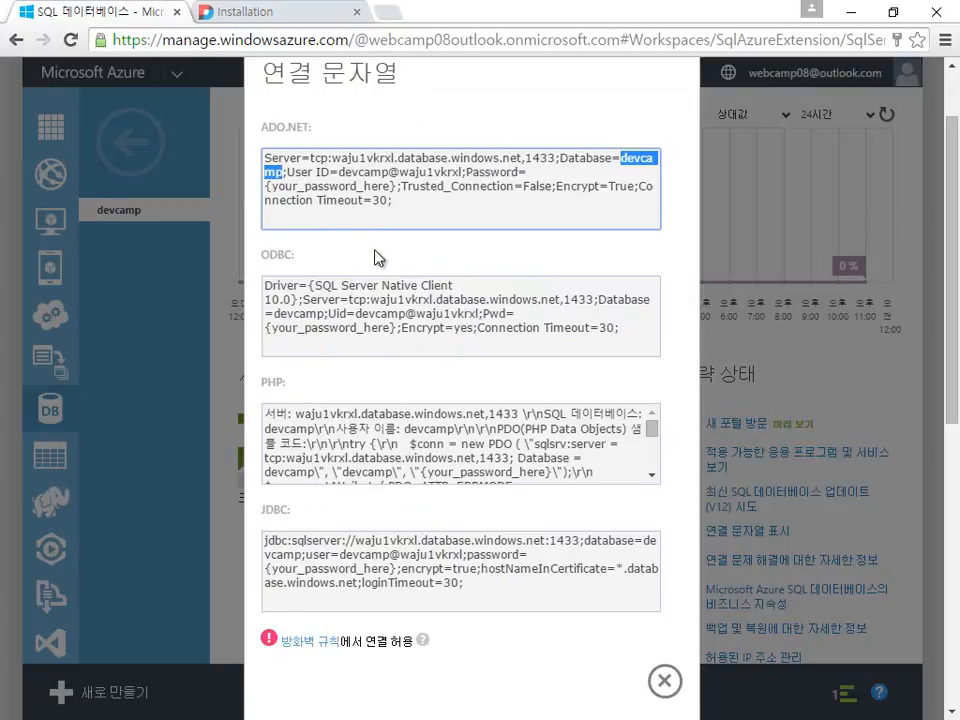
key("alt+Tab")
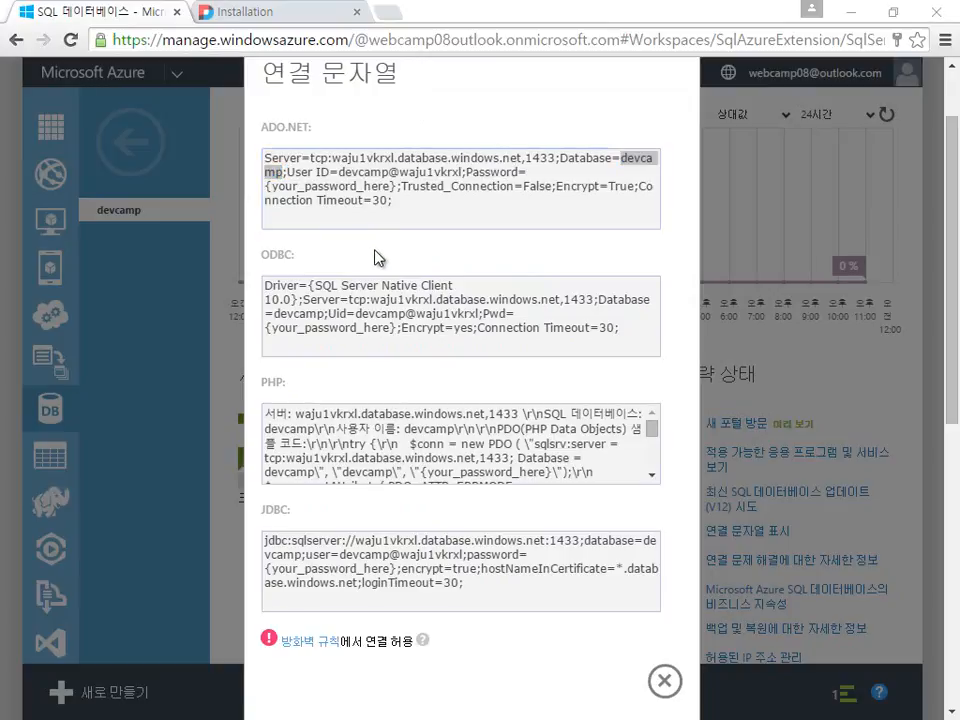
left_click(316, 20)
type("devcamp")
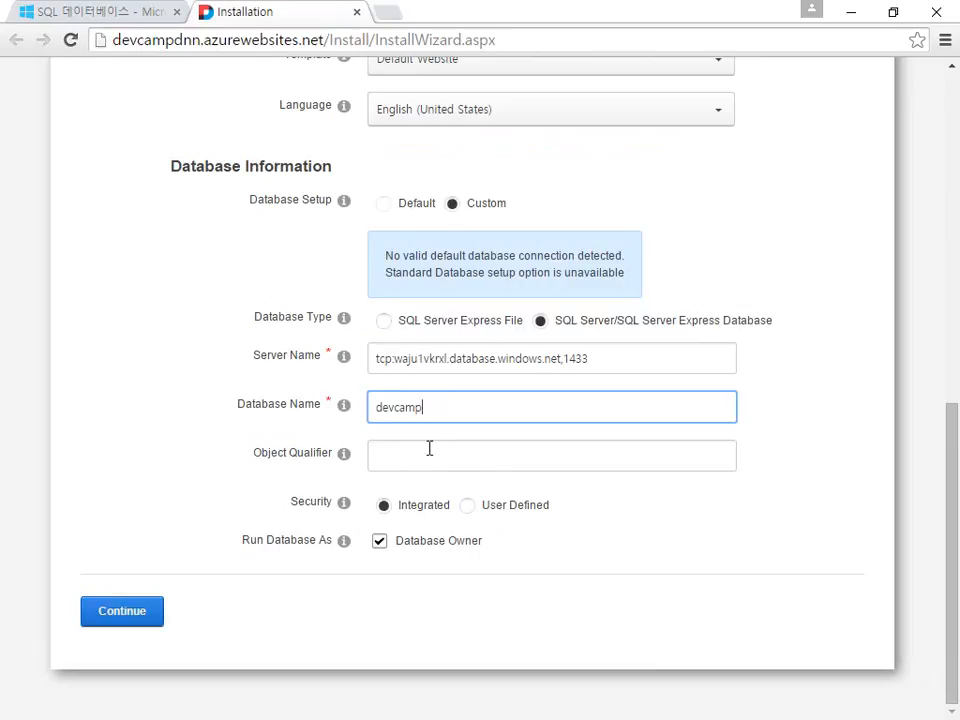
Step: Choose User Defined security, then enter the login from the Azure connection string and the database password
left_click(430, 458)
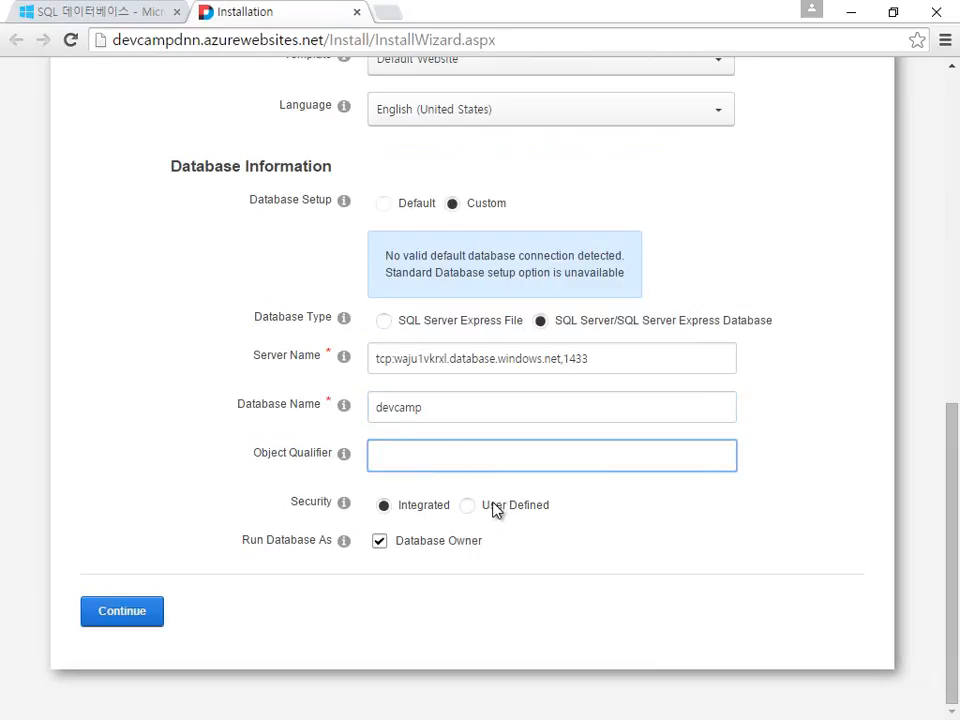
left_click(469, 507)
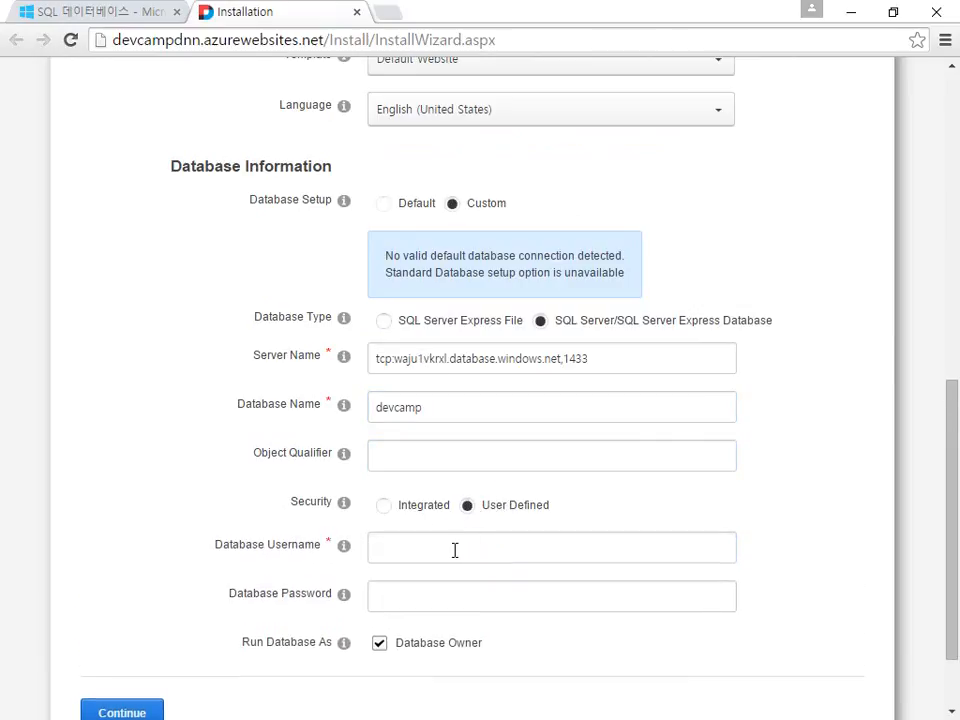
left_click(454, 550)
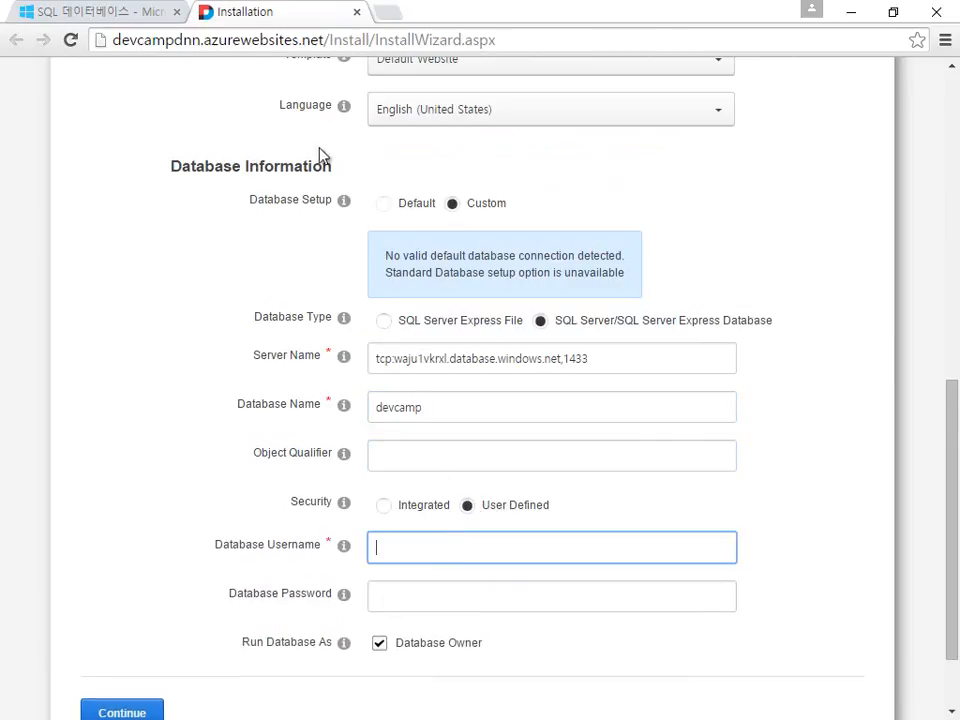
left_click(119, 24)
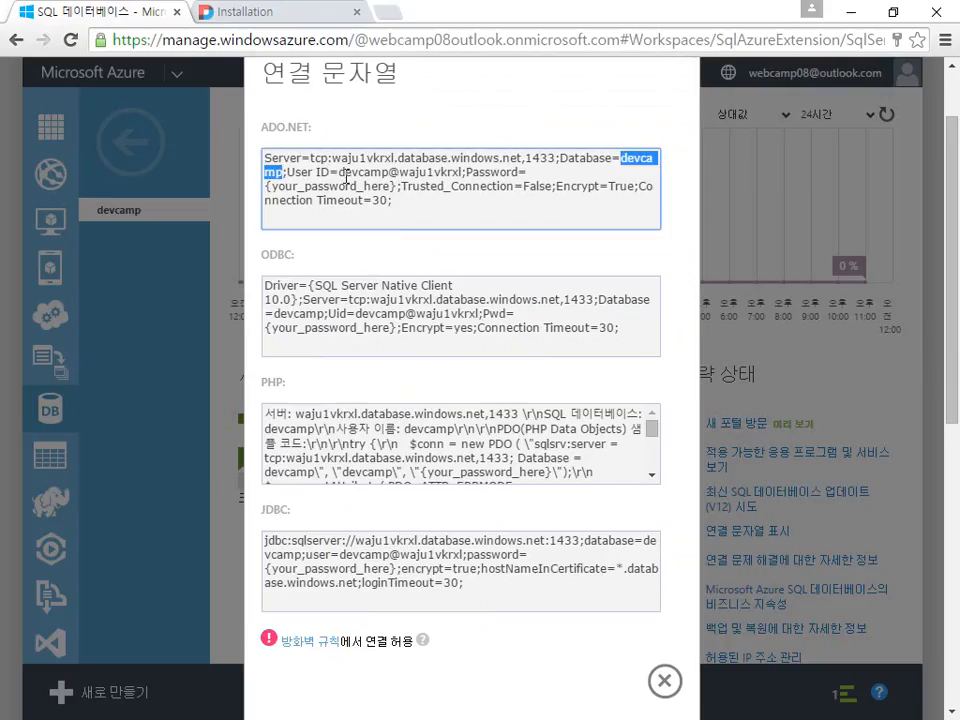
left_click_drag(341, 172, 463, 172)
key("ctrl+c")
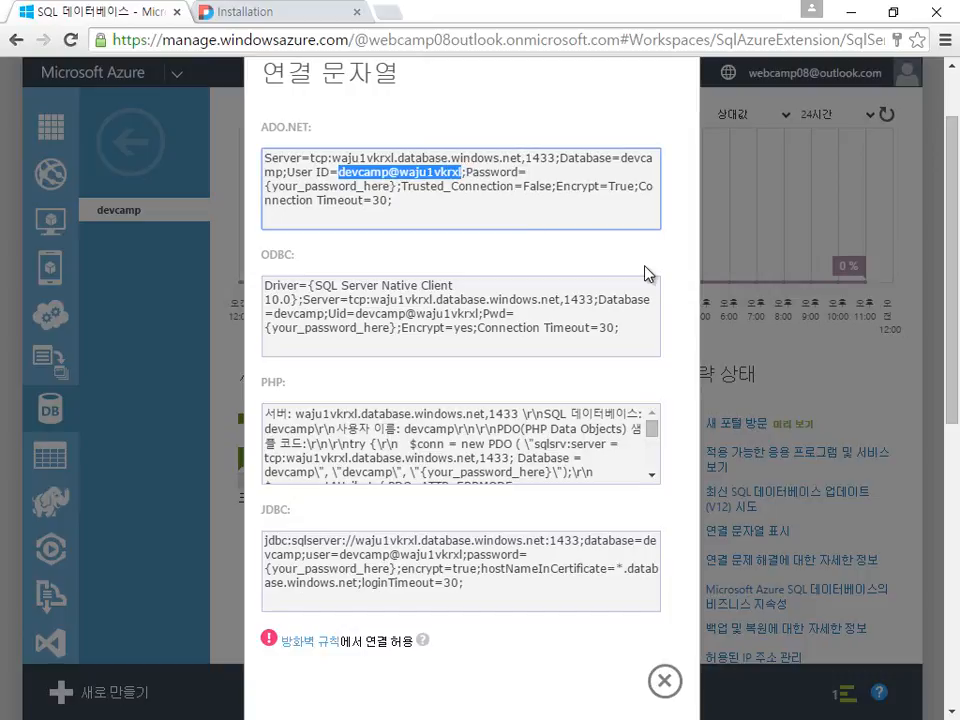
left_click(205, 12)
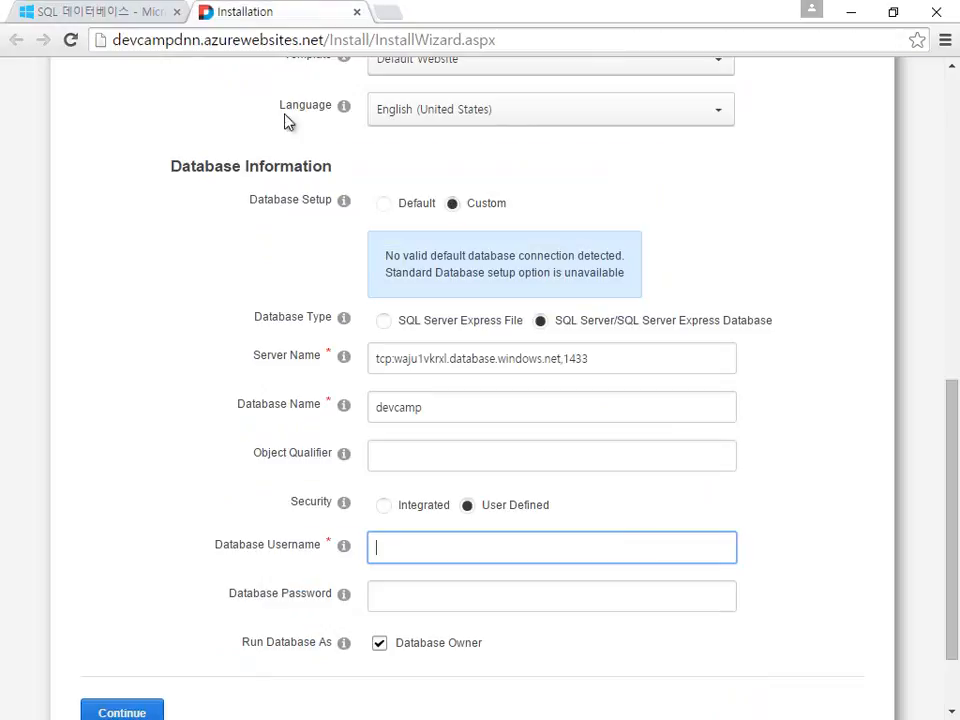
key("ctrl+v")
left_click(422, 593)
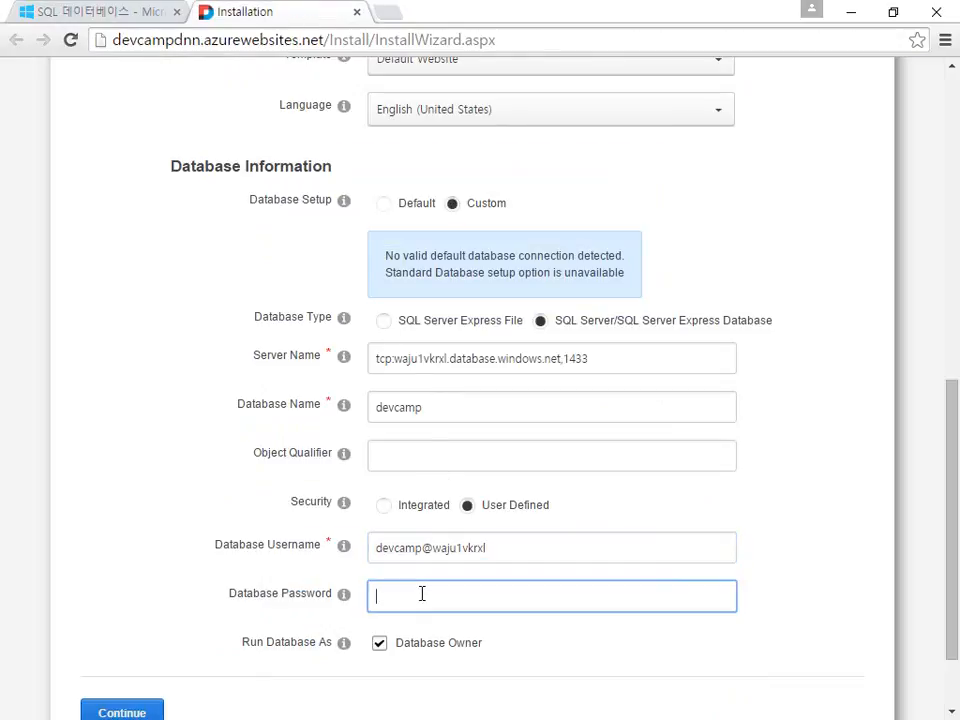
left_click(148, 11)
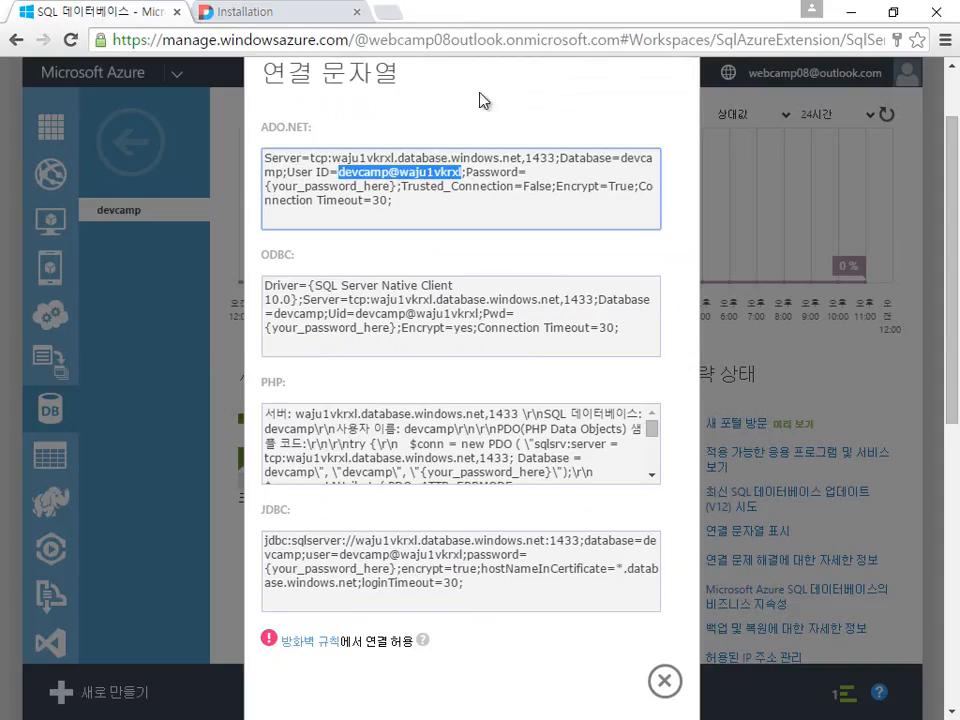
left_click(296, 14)
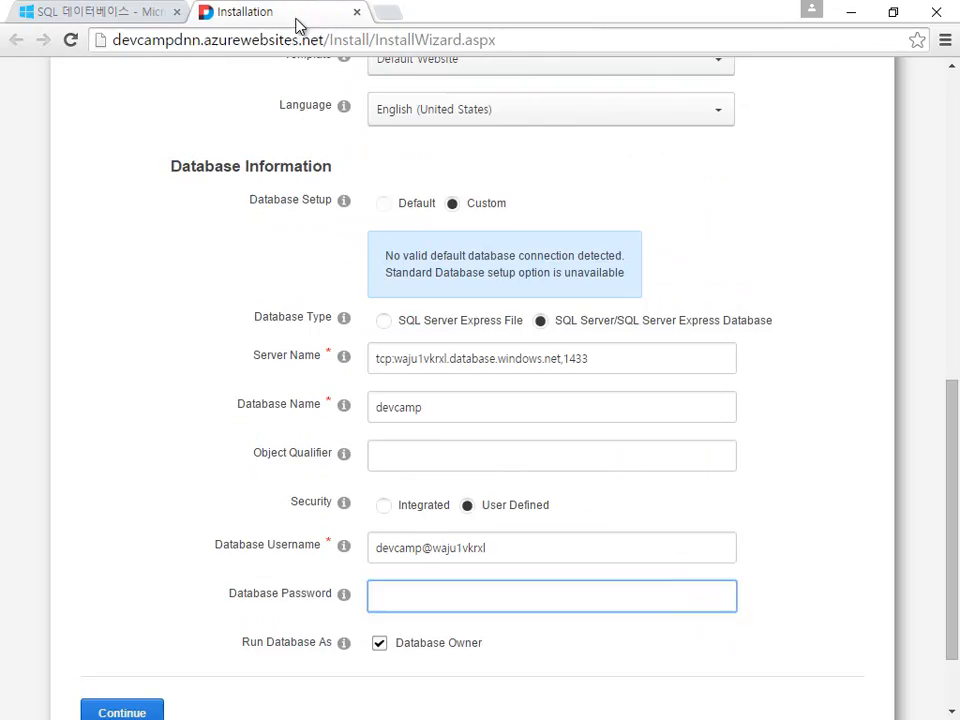
type("password")
Step: Submit the installation form with Continue so the database connection gets verified
scroll(744, 505, "down", 1)
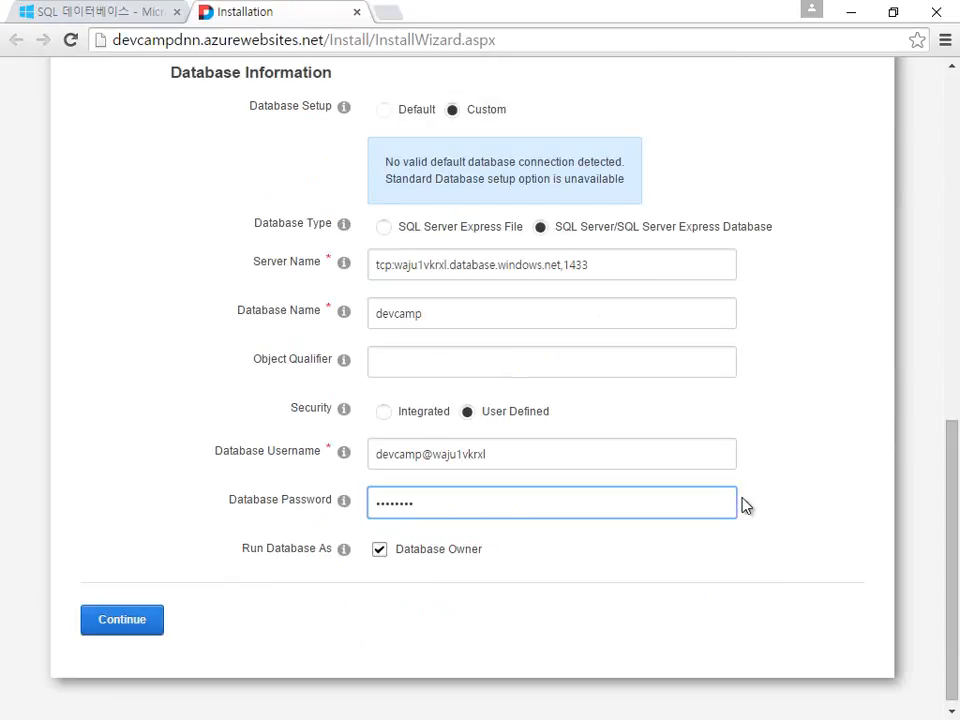
scroll(744, 505, "up", 4)
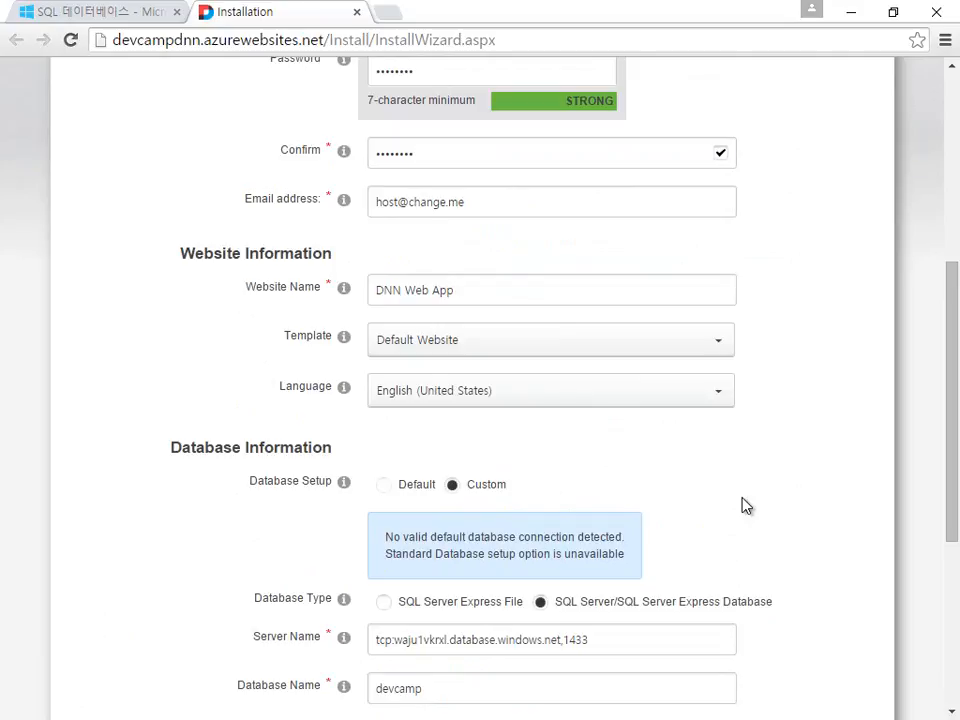
scroll(744, 505, "up", 4)
scroll(744, 505, "down", 3)
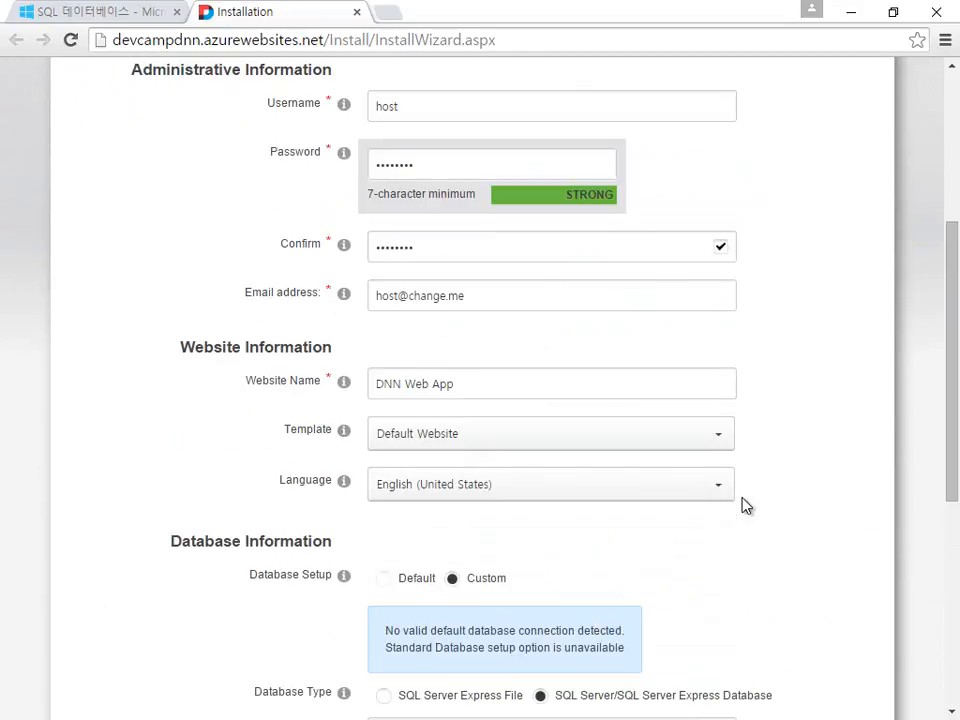
scroll(744, 505, "down", 2)
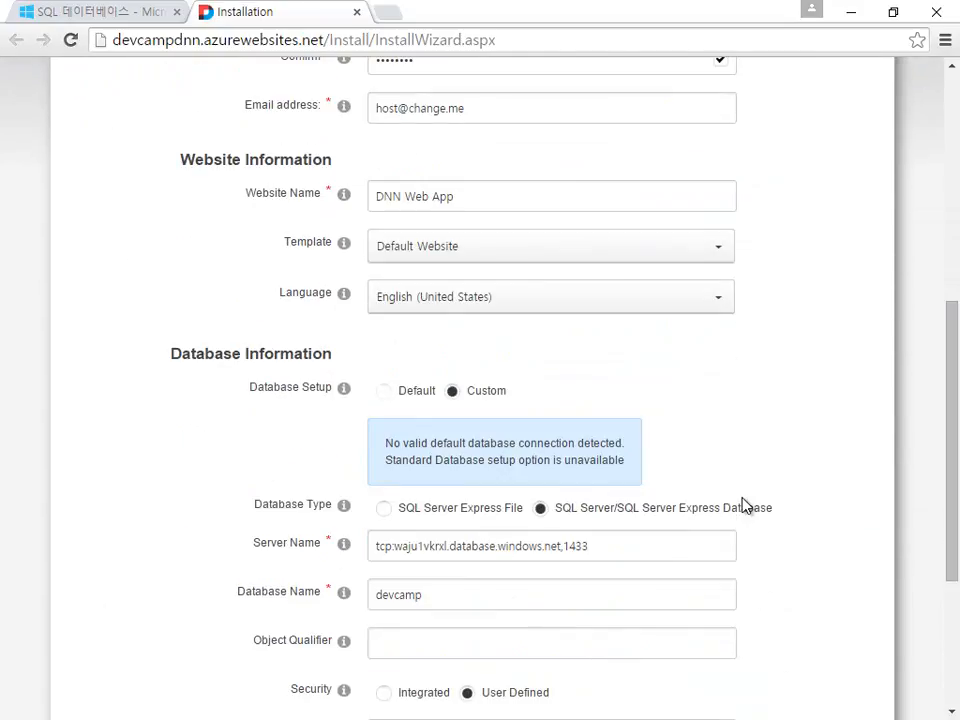
scroll(744, 505, "down", 3)
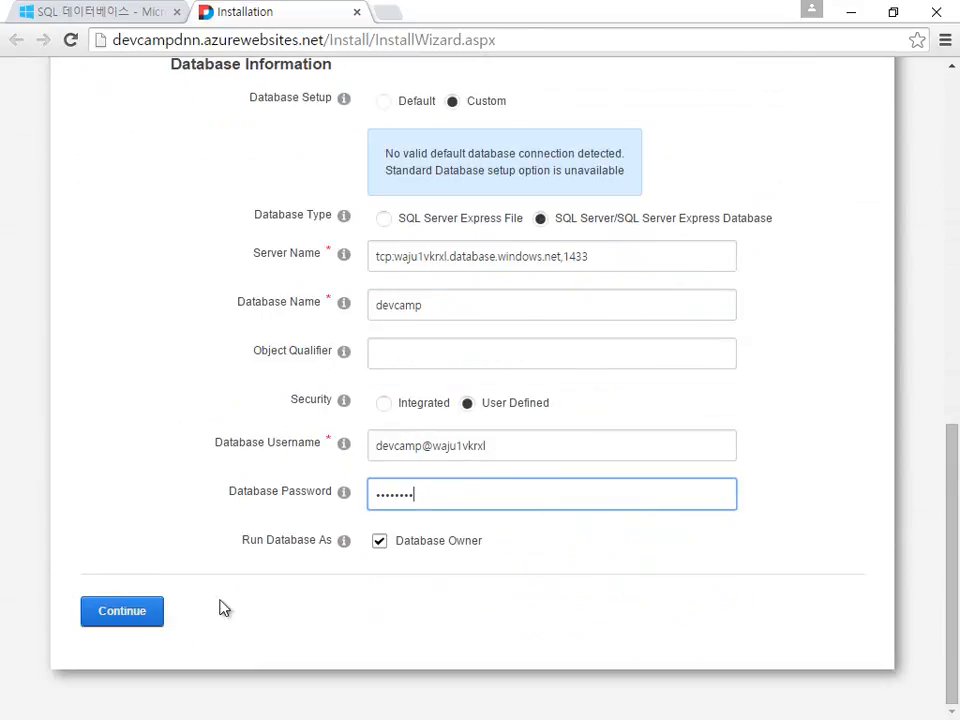
left_click(113, 626)
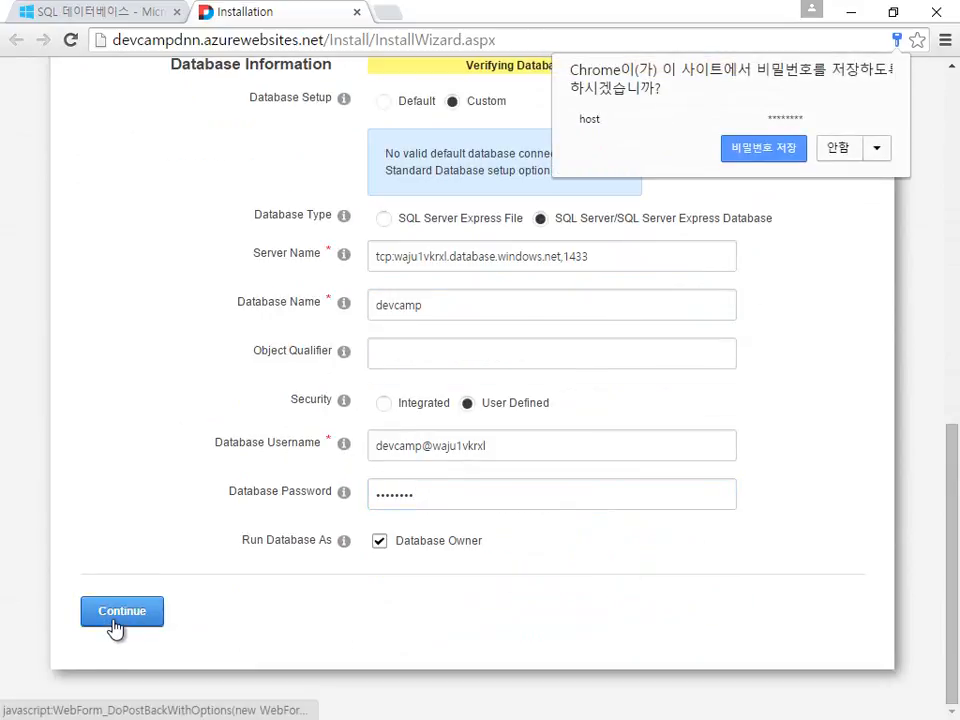
Step: Dismiss Chrome's save-password prompt and wait for the installer to reach Installation Complete at 100%
left_click(829, 152)
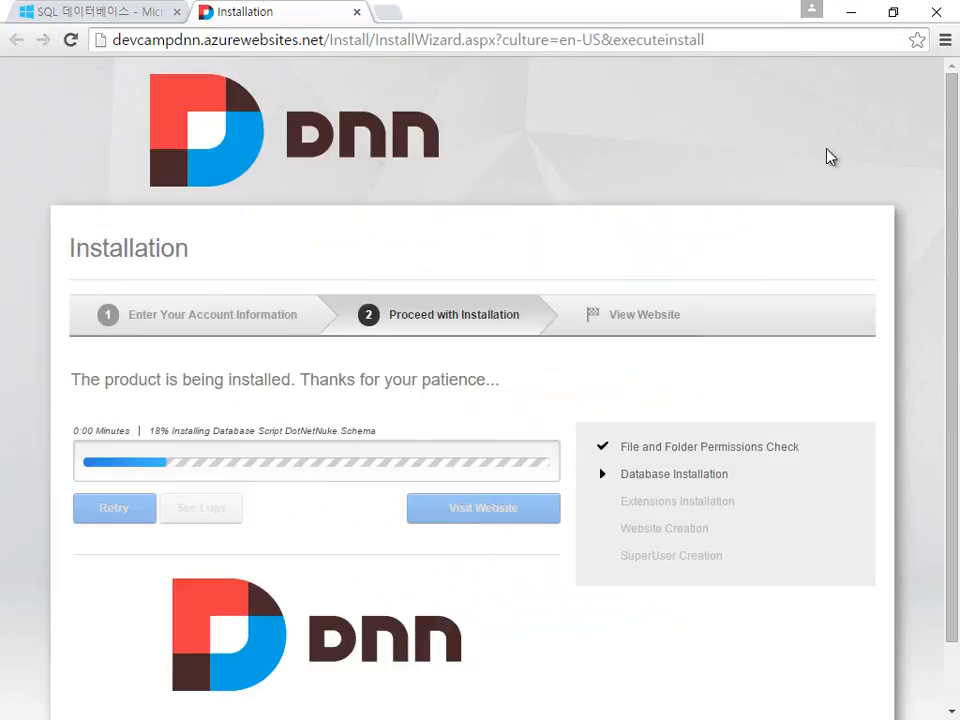
scroll(829, 155, "down", 1)
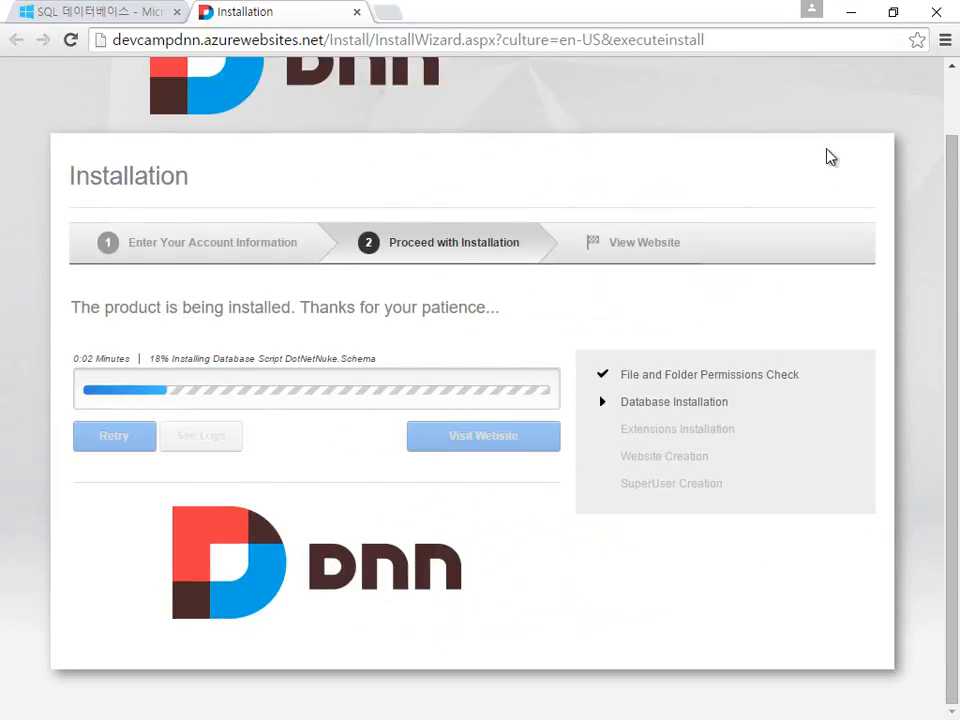
scroll(829, 155, "up", 1)
scroll(829, 155, "down", 1)
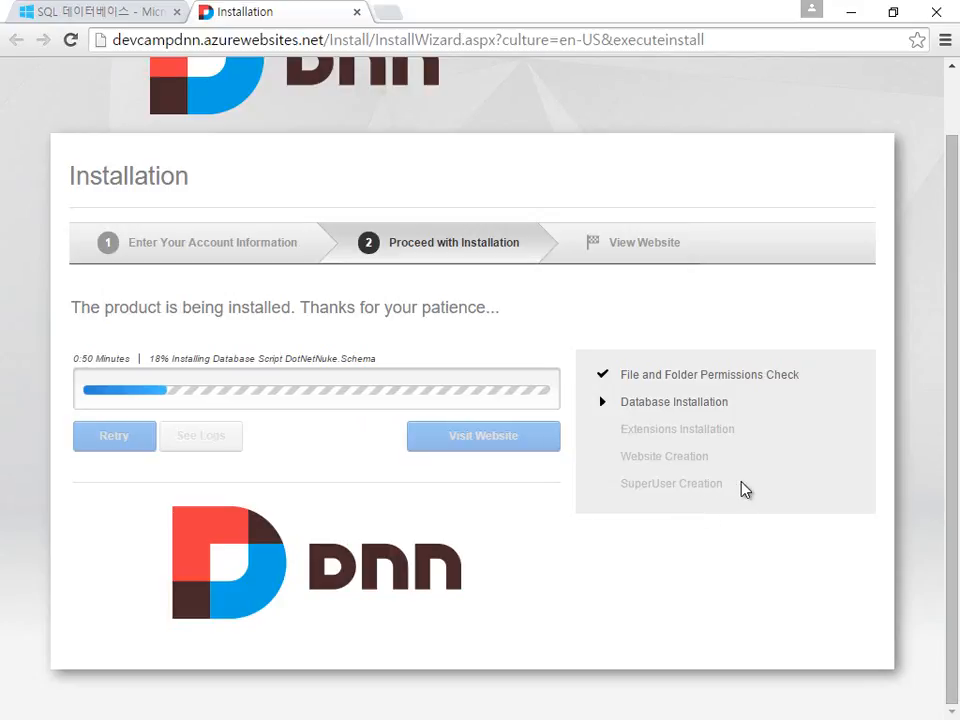
scroll(745, 489, "up", 1)
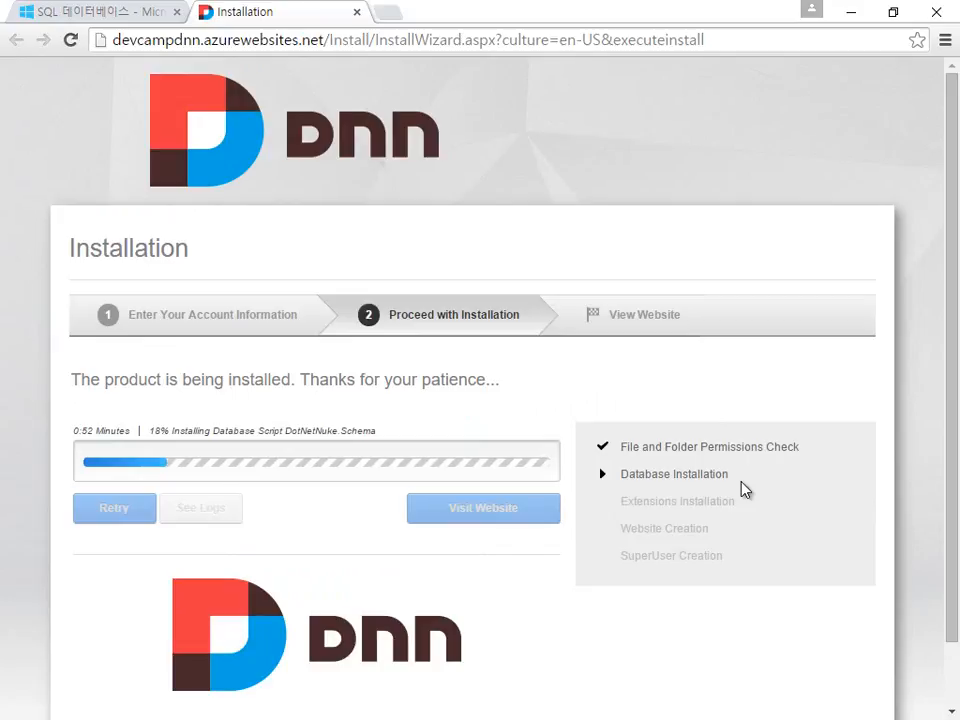
scroll(742, 489, "down", 1)
scroll(742, 489, "up", 1)
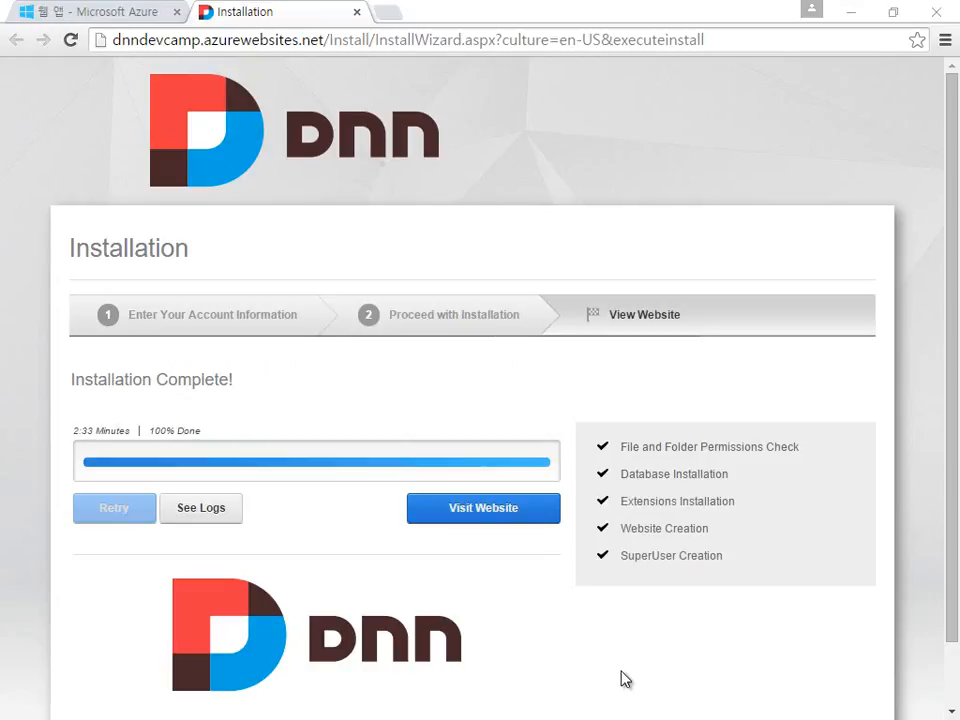
left_click(468, 507)
left_click(103, 14)
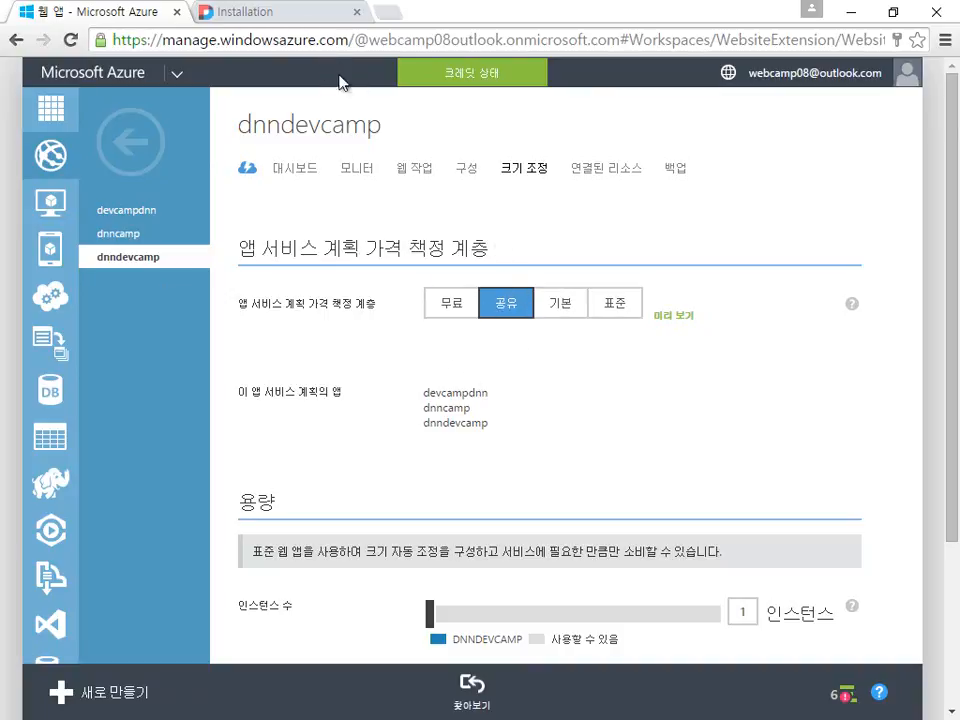
left_click(309, 14)
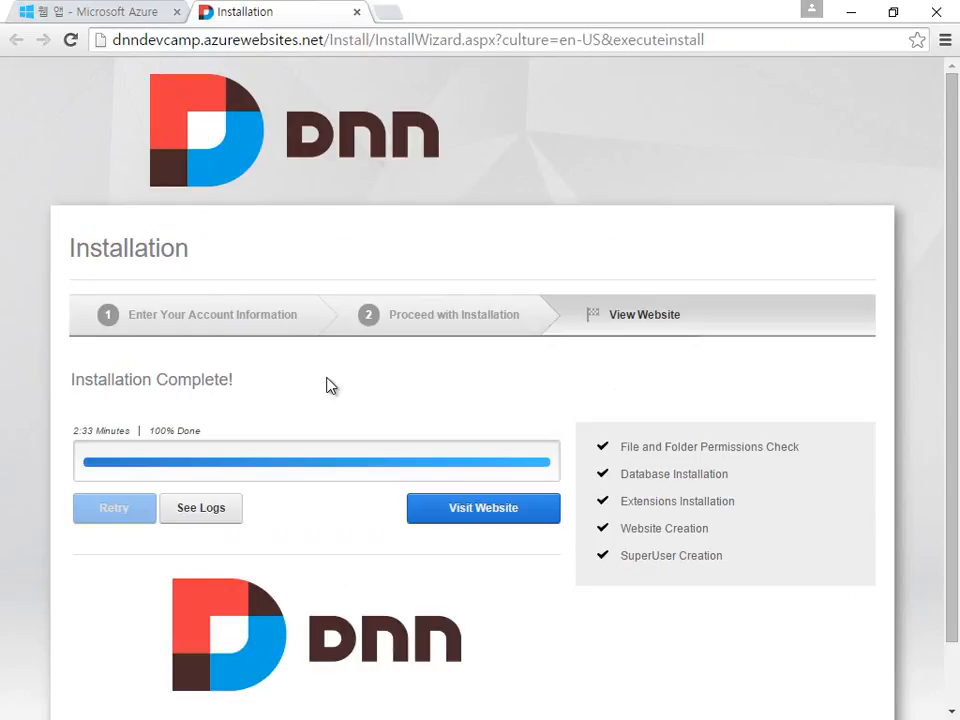
left_click(141, 14)
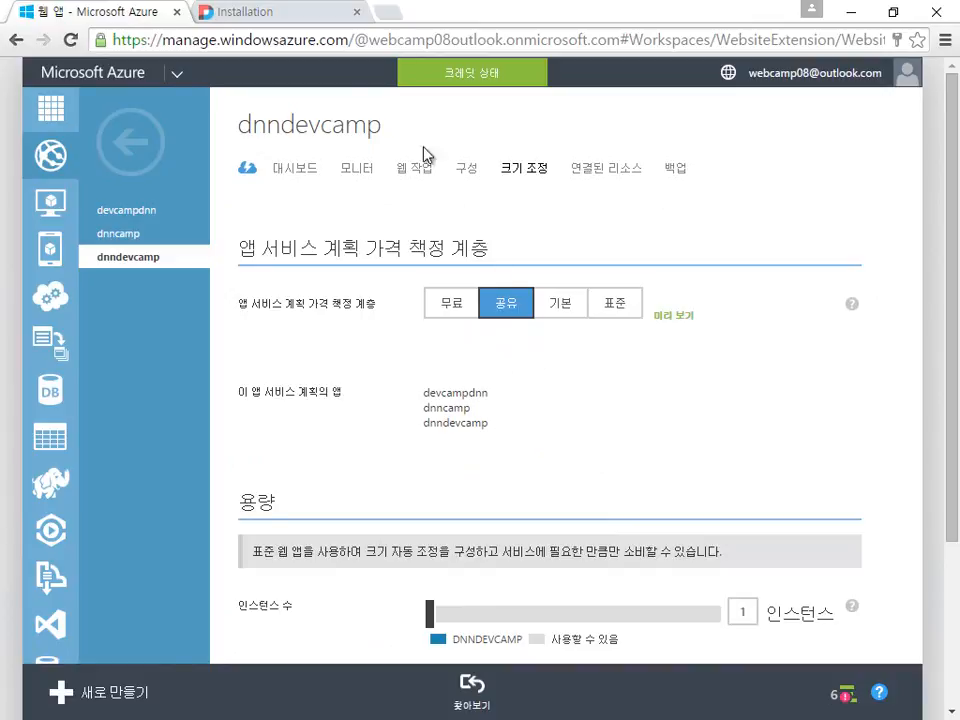
left_click(300, 12)
scroll(578, 505, "down", 1)
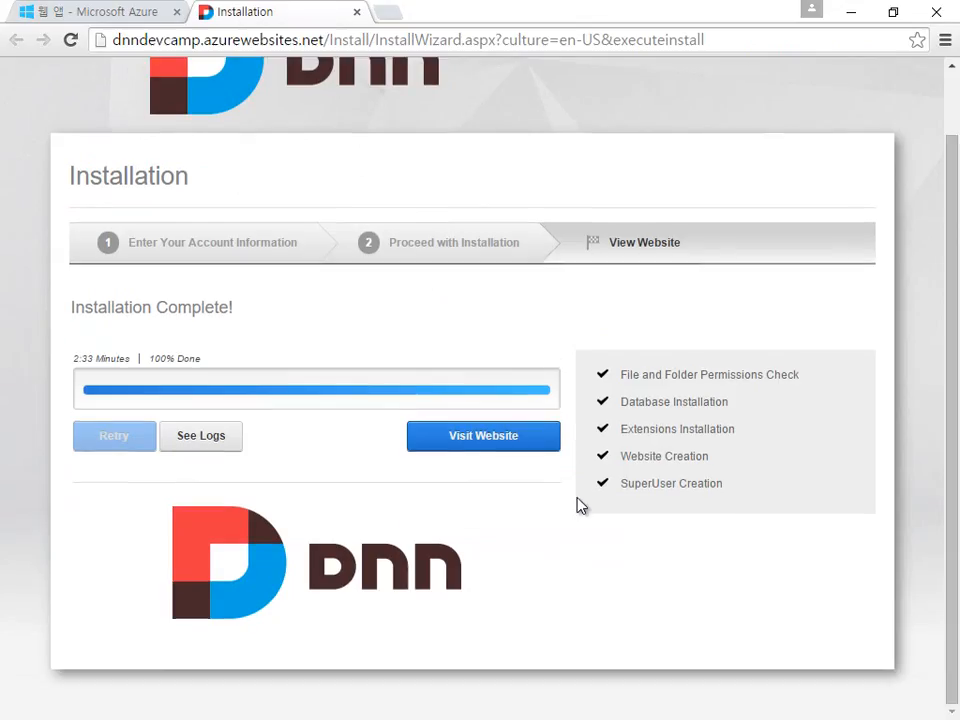
scroll(578, 505, "up", 1)
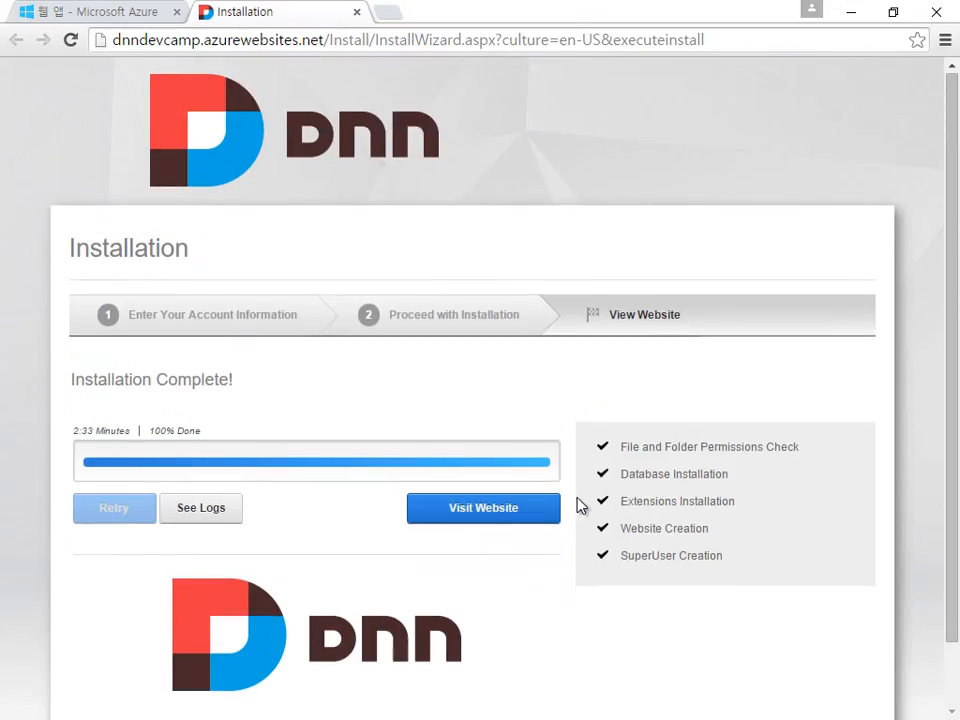
Step: Visit dnndevcamp.azurewebsites.net, close the Welcome dialog, look over the page and reload Home
left_click(490, 517)
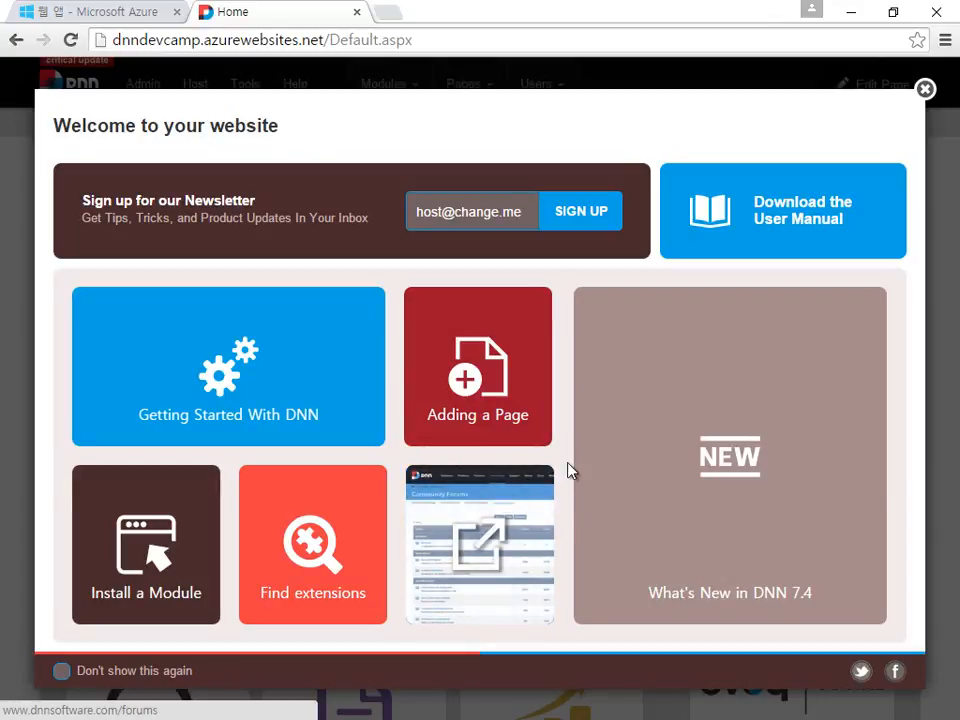
left_click(925, 89)
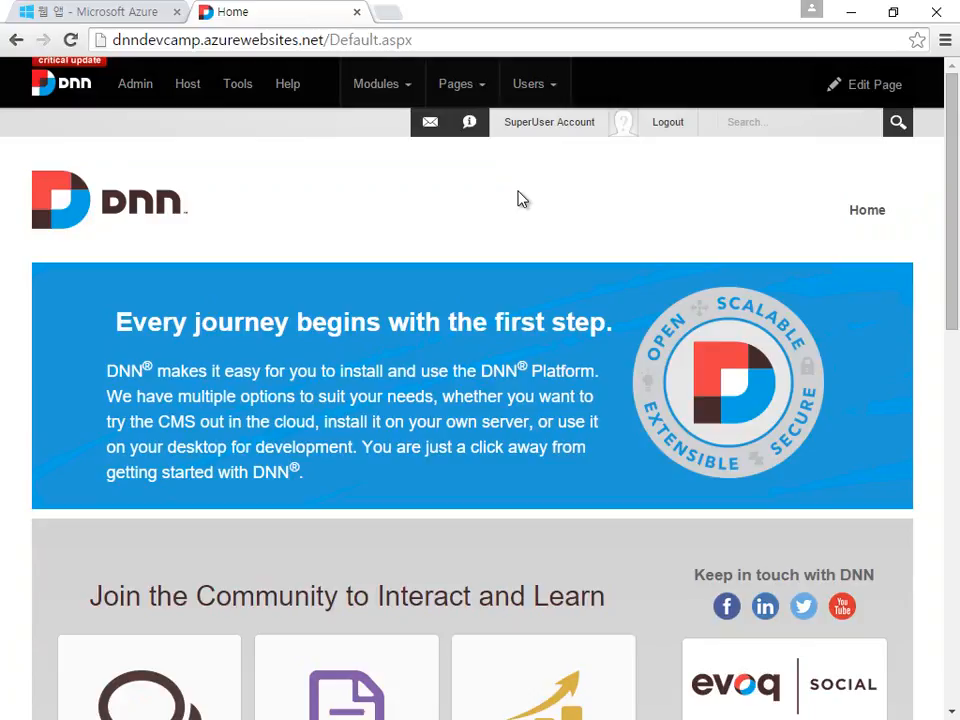
scroll(660, 328, "down", 4)
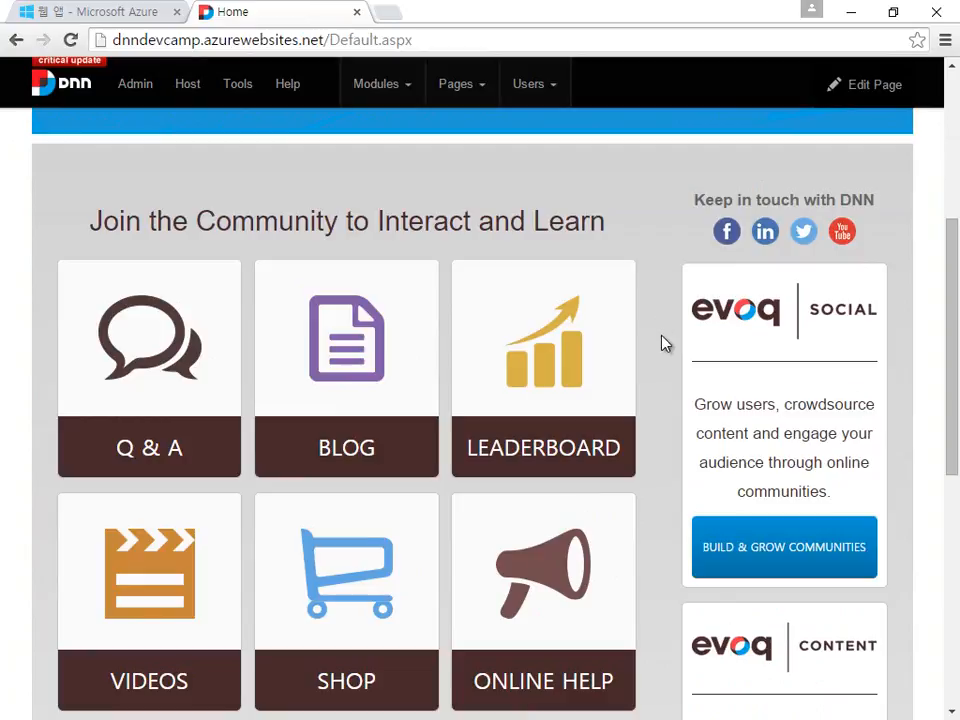
scroll(650, 380, "down", 3)
scroll(637, 412, "down", 3)
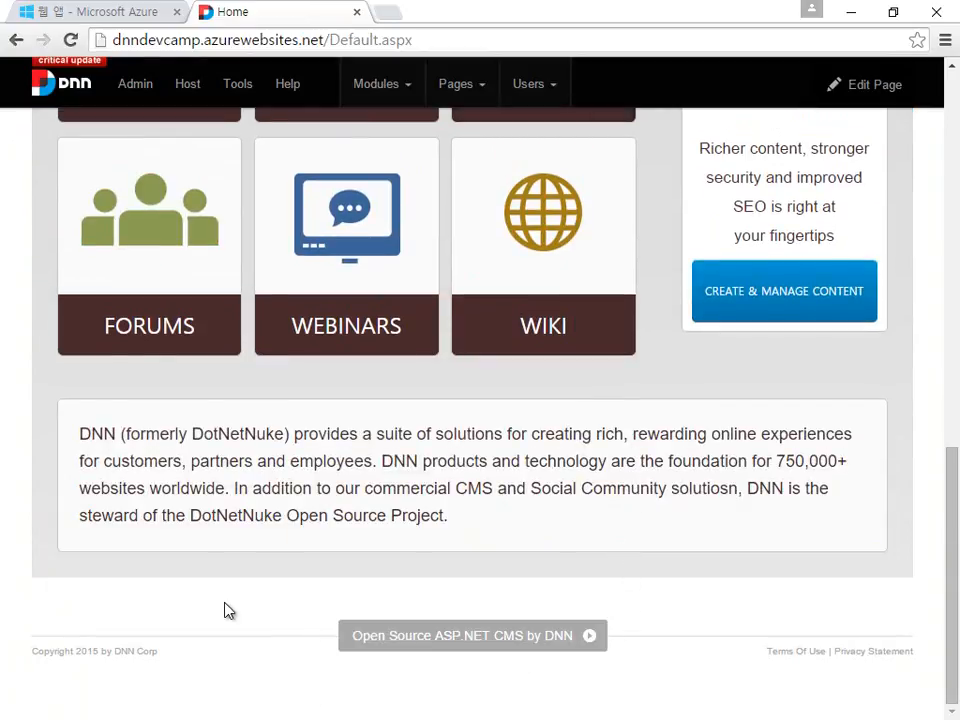
scroll(225, 611, "up", 5)
scroll(225, 611, "up", 5)
scroll(225, 611, "down", 4)
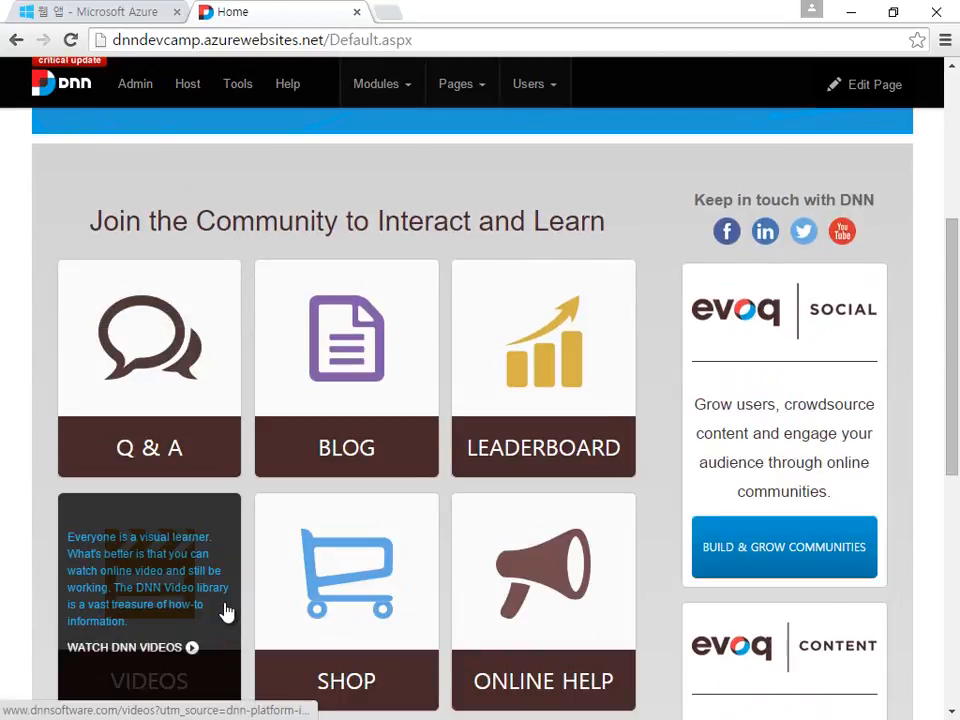
scroll(226, 560, "down", 1)
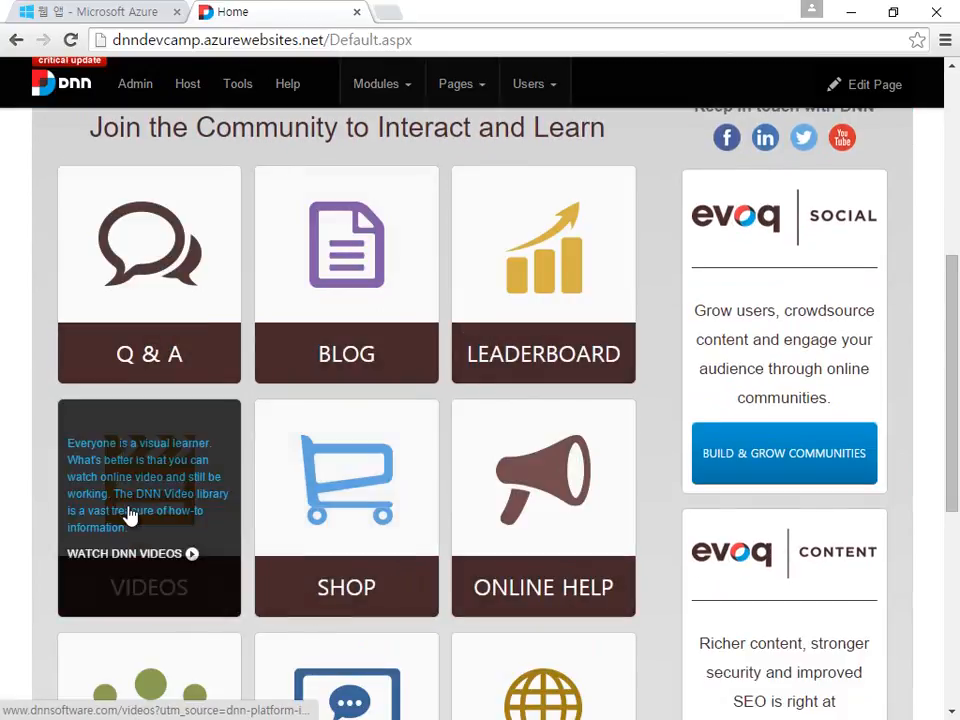
scroll(129, 514, "down", 3)
scroll(598, 486, "up", 3)
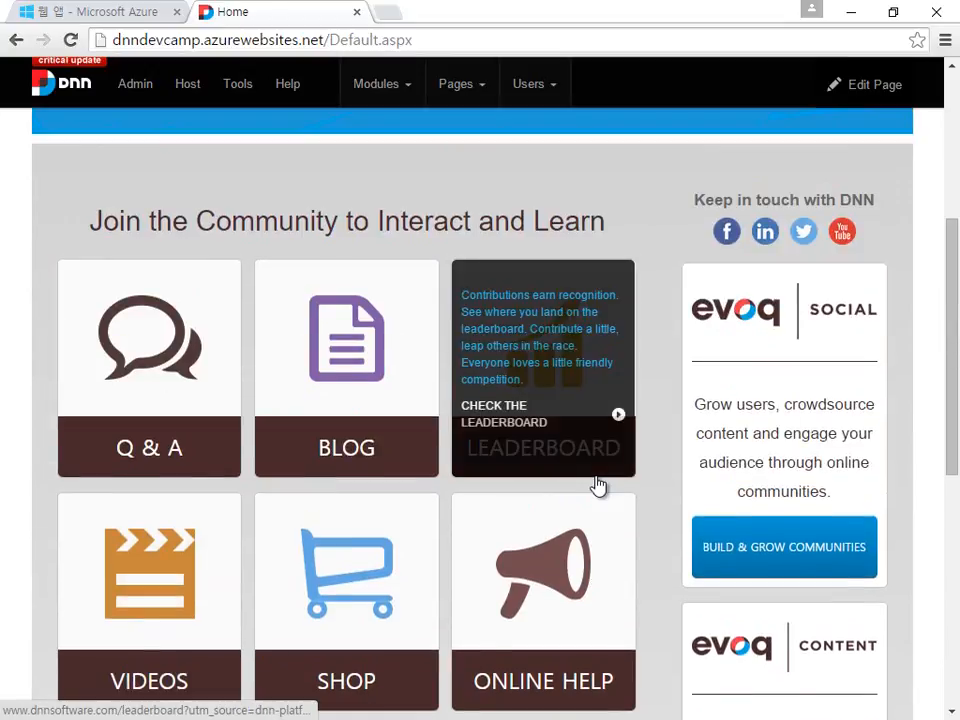
scroll(332, 386, "up", 3)
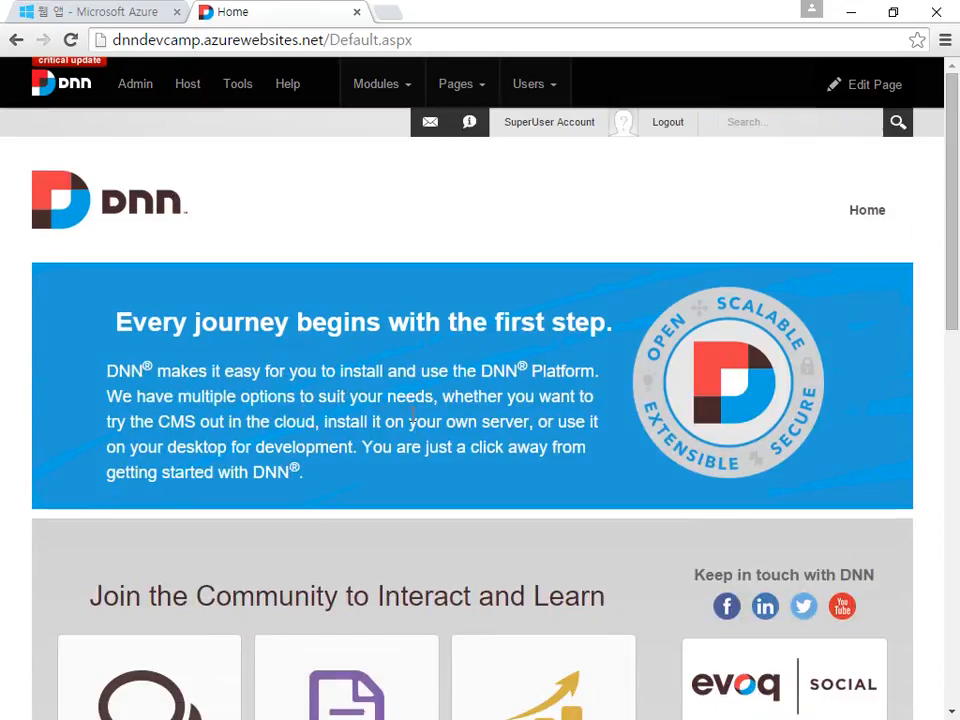
left_click(868, 218)
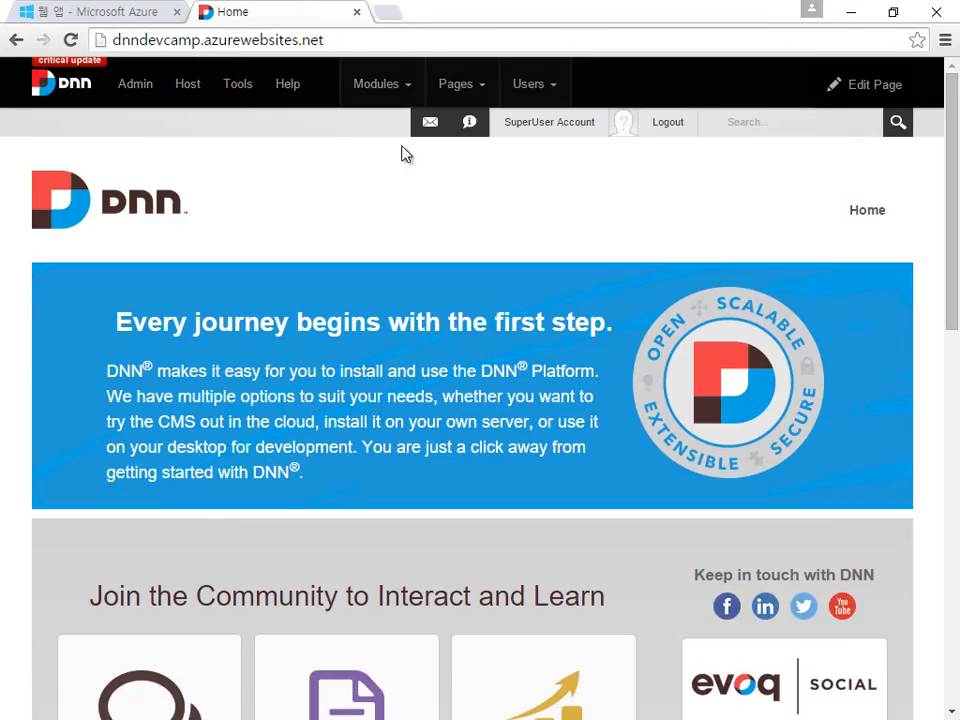
Step: View the SuperUser activity feed, then go to Host and open its Extensions page
left_click(580, 125)
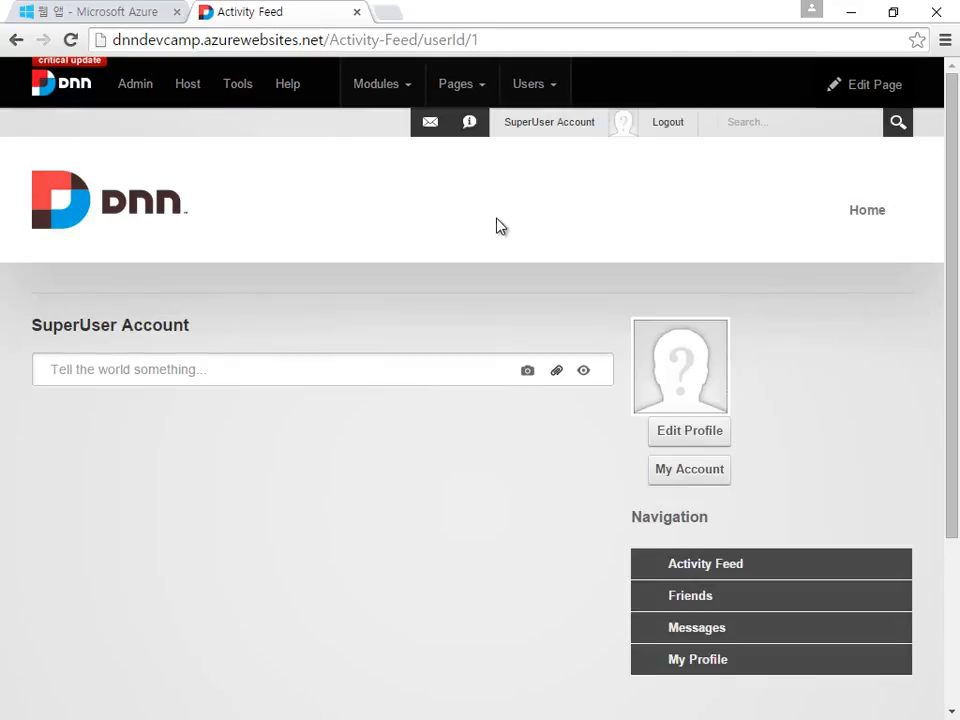
scroll(500, 226, "down", 3)
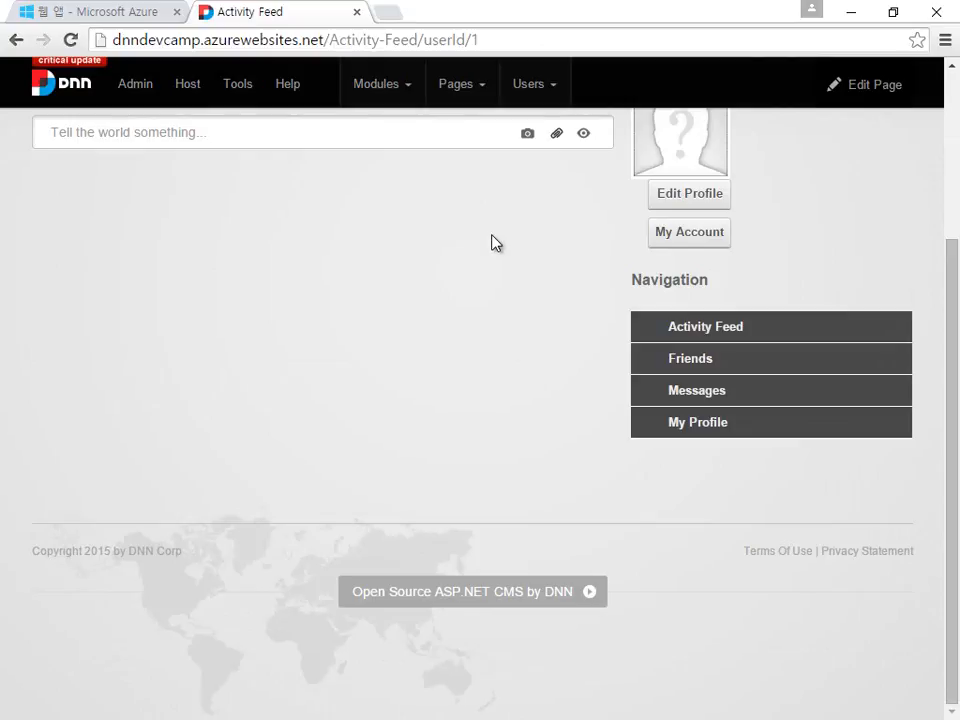
scroll(493, 242, "up", 3)
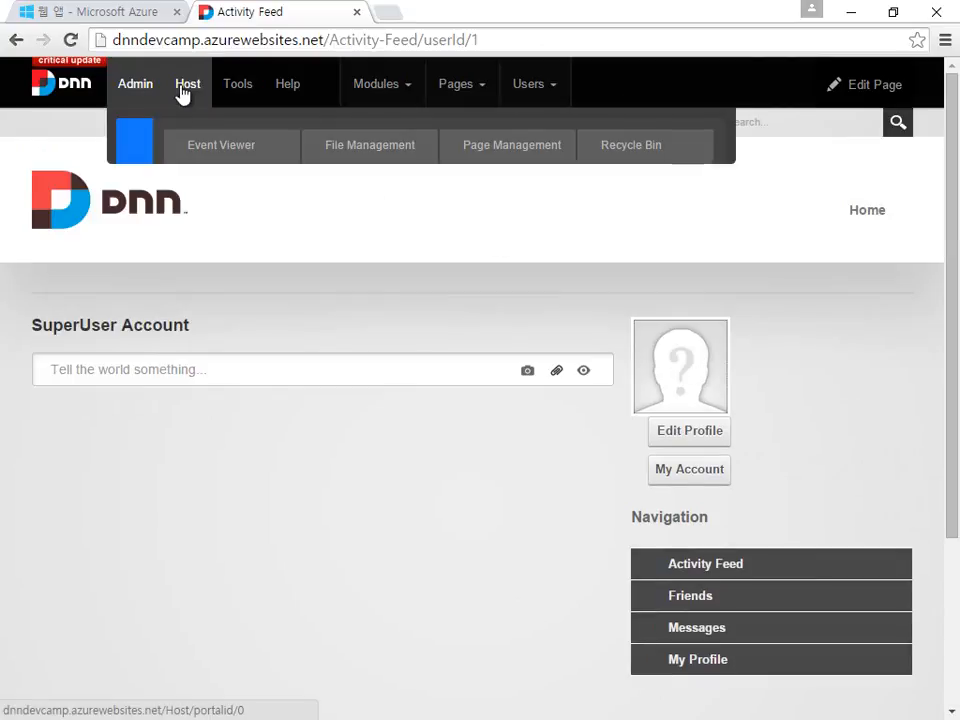
left_click(185, 88)
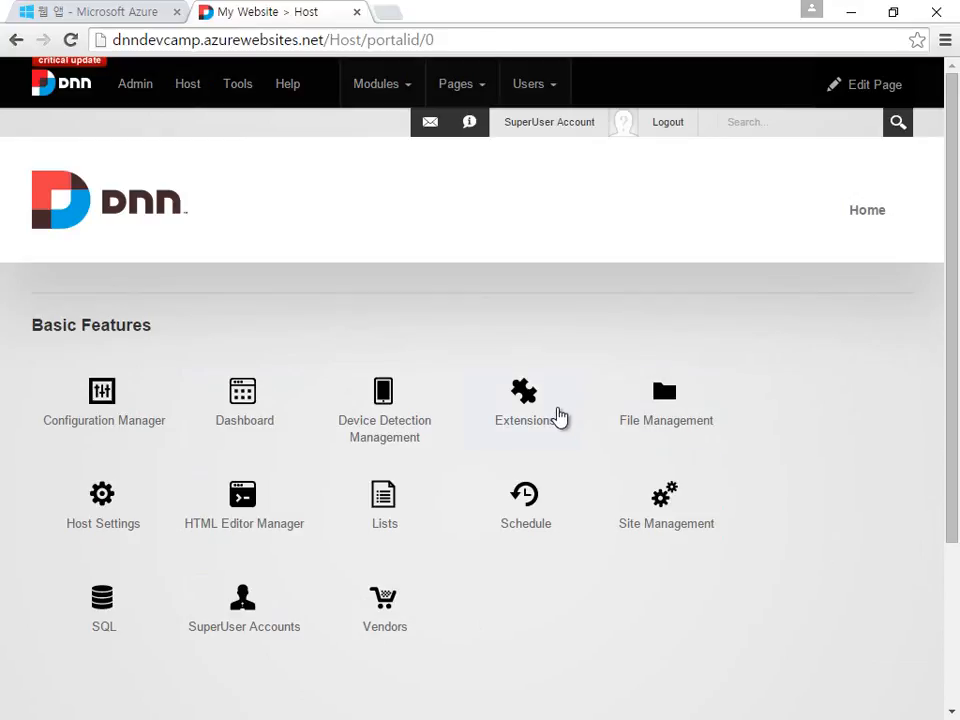
left_click(559, 415)
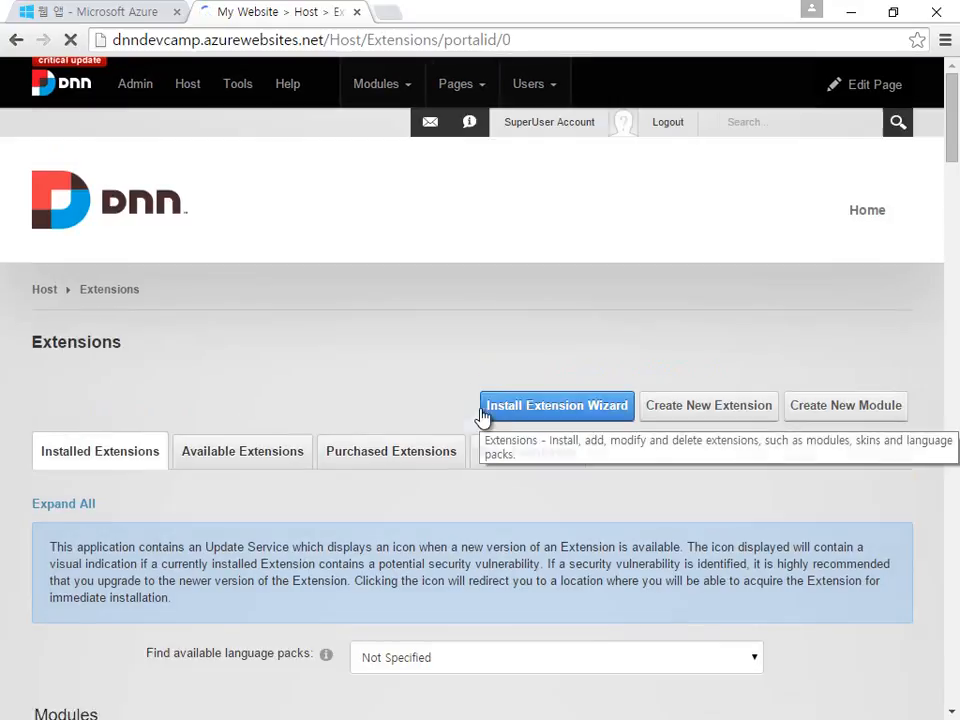
Step: Scroll through the installed extensions list (Banners, Console, DDR Menu) and back to the top
scroll(690, 352, "down", 3)
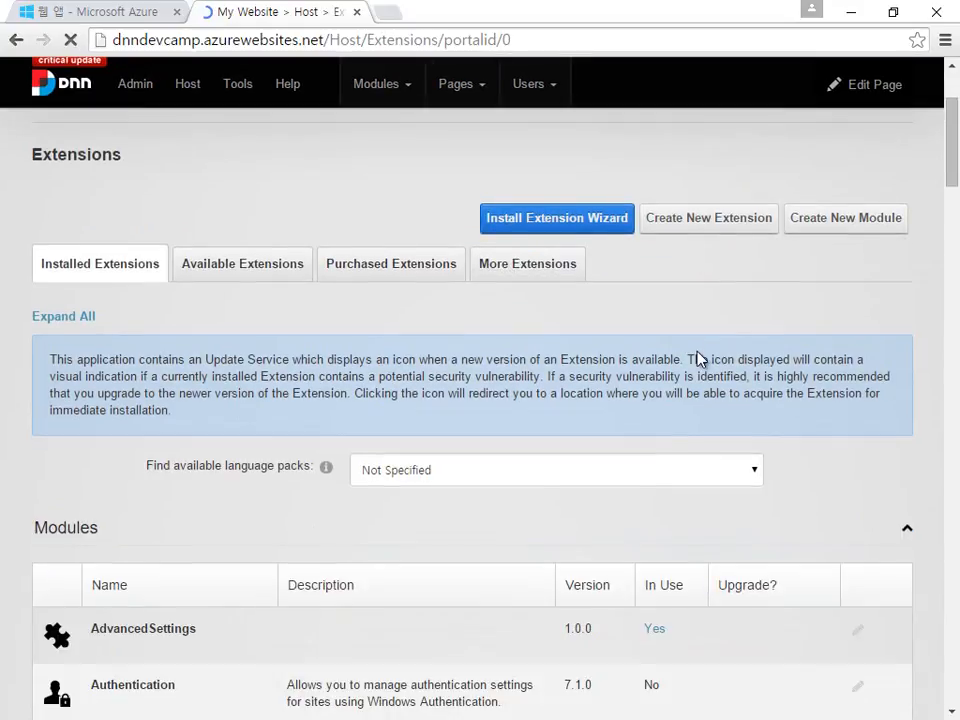
scroll(700, 358, "down", 3)
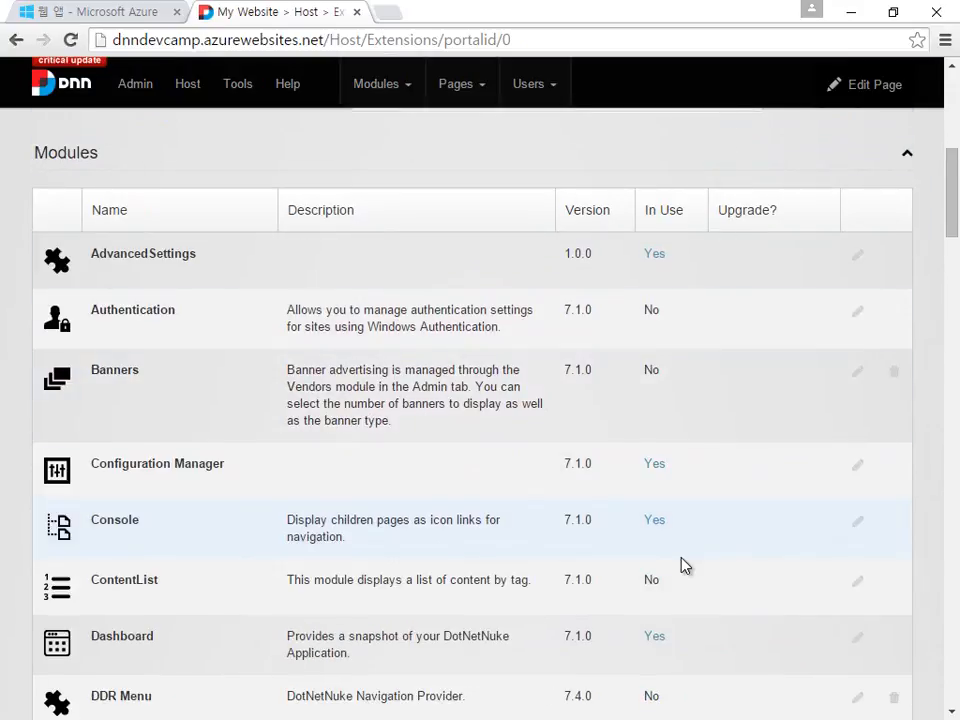
scroll(749, 549, "down", 3)
scroll(749, 549, "down", 12)
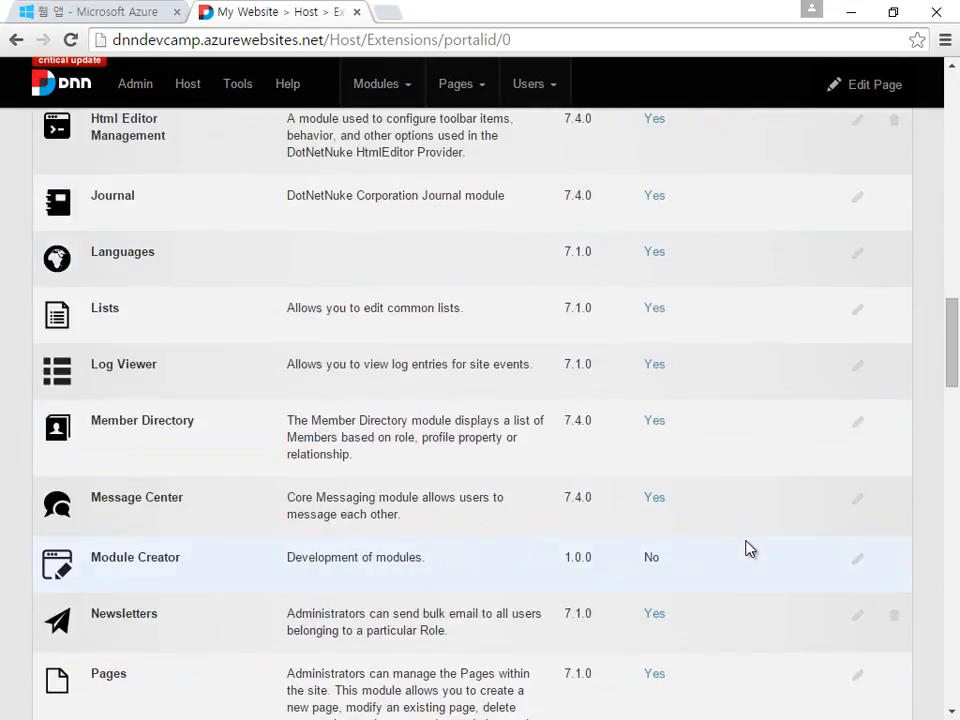
scroll(749, 549, "down", 15)
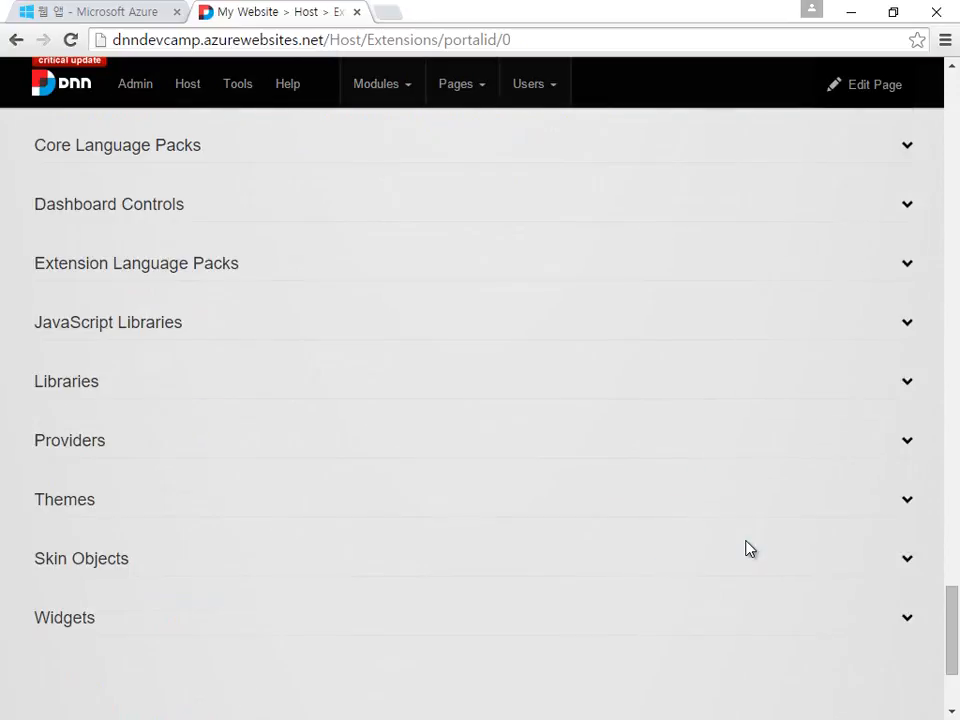
scroll(749, 549, "up", 20)
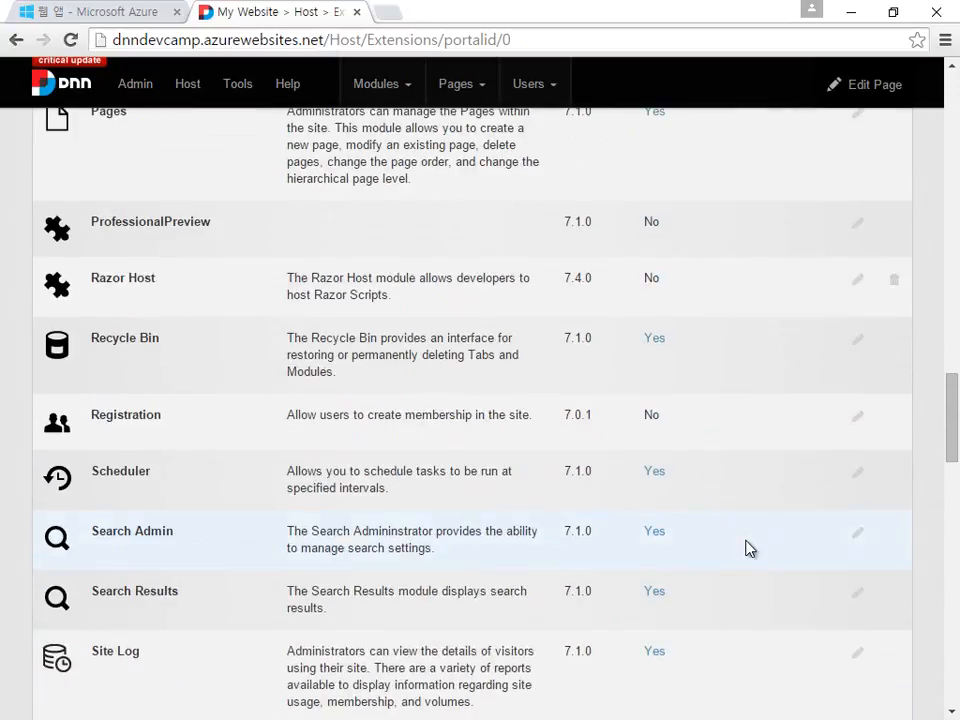
scroll(749, 549, "up", 18)
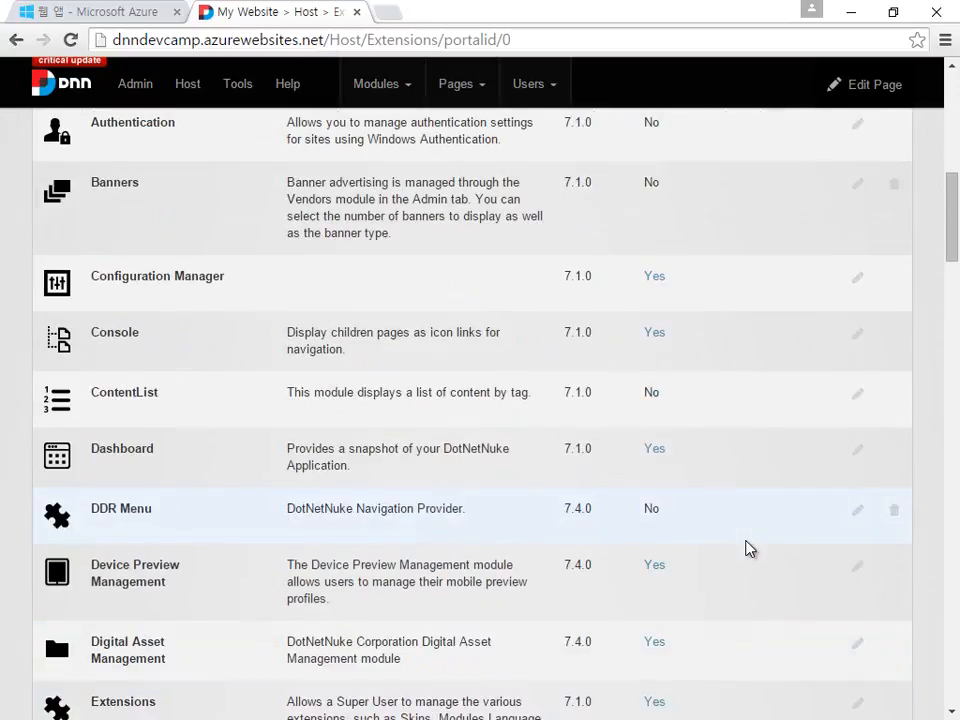
scroll(779, 383, "up", 2)
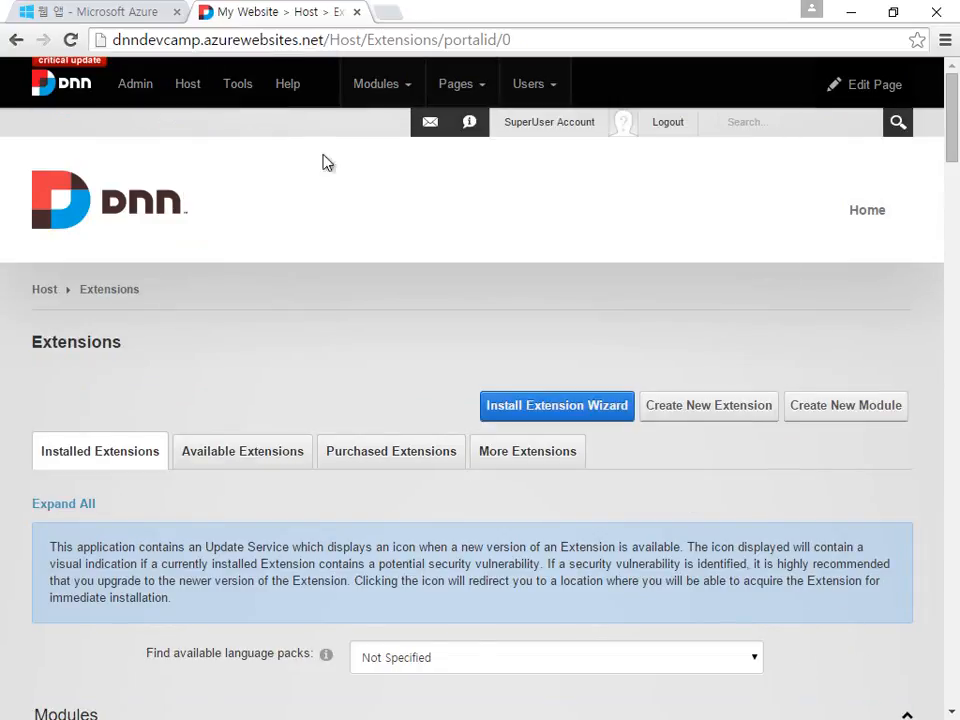
Step: Add a page named About, titled 정보, under Host after Extensions
mouse_move(449, 97)
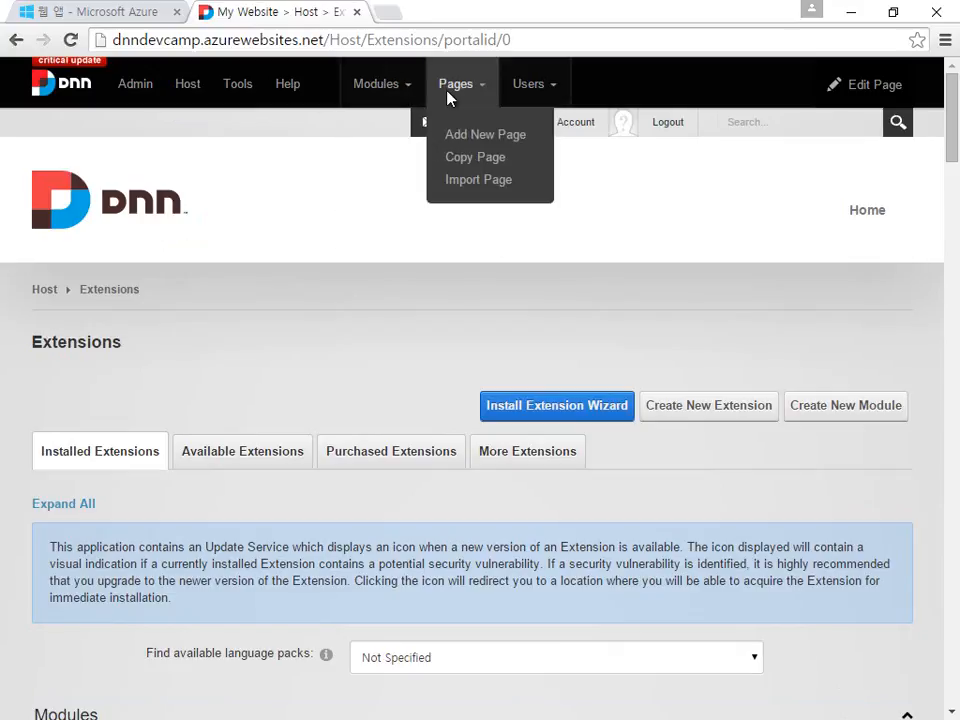
left_click(490, 139)
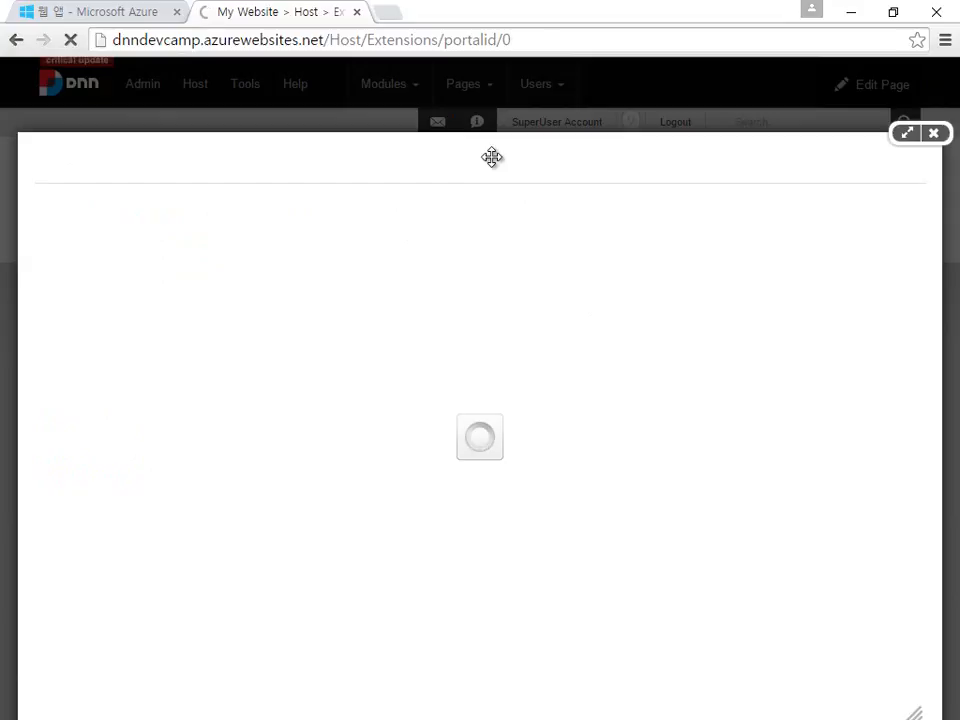
left_click_drag(492, 157, 488, 107)
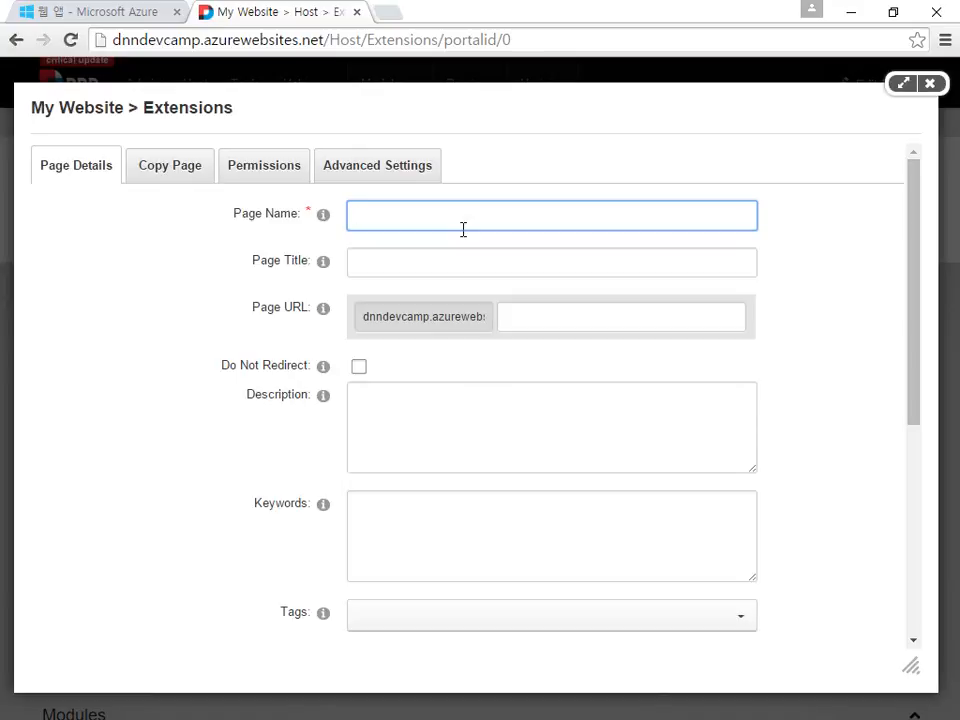
type("About")
key("Tab")
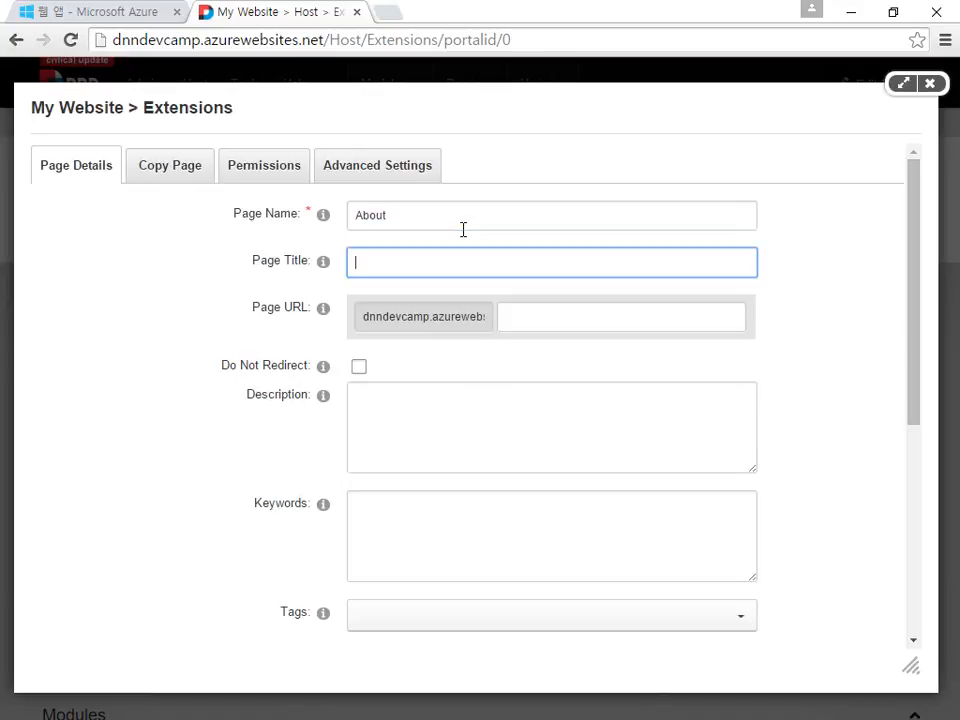
type("정보")
left_click(501, 465)
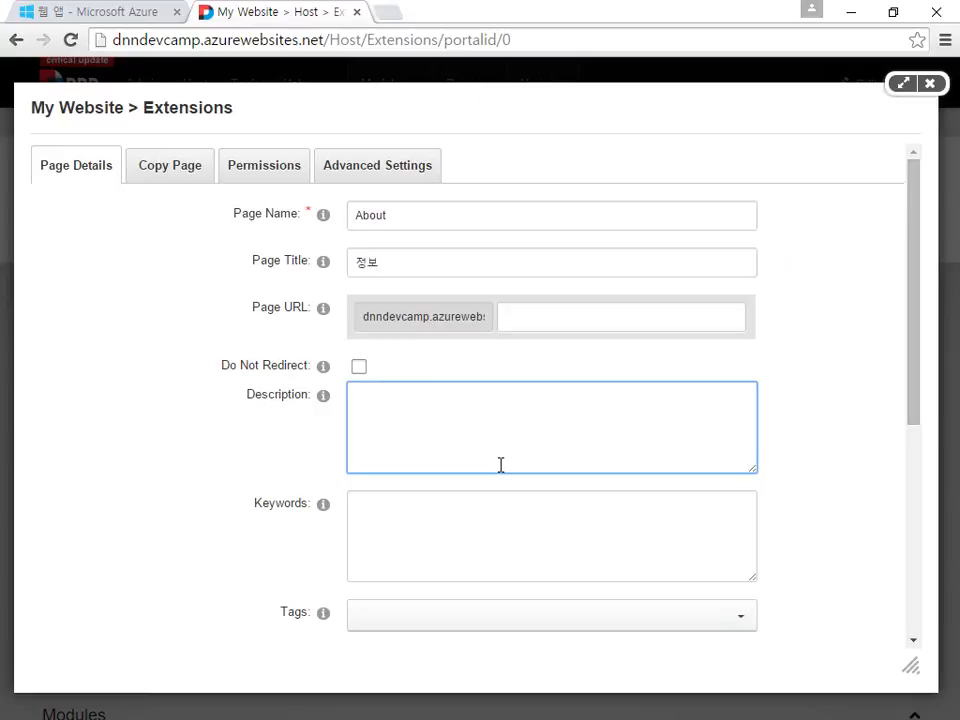
scroll(501, 465, "down", 3)
scroll(510, 360, "down", 5)
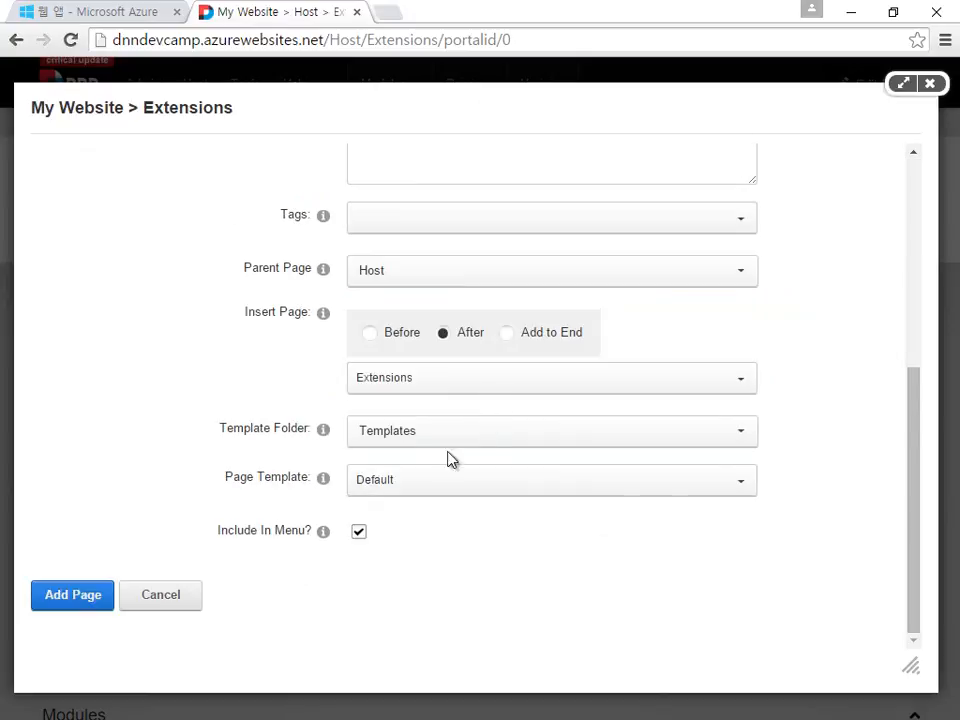
left_click(72, 596)
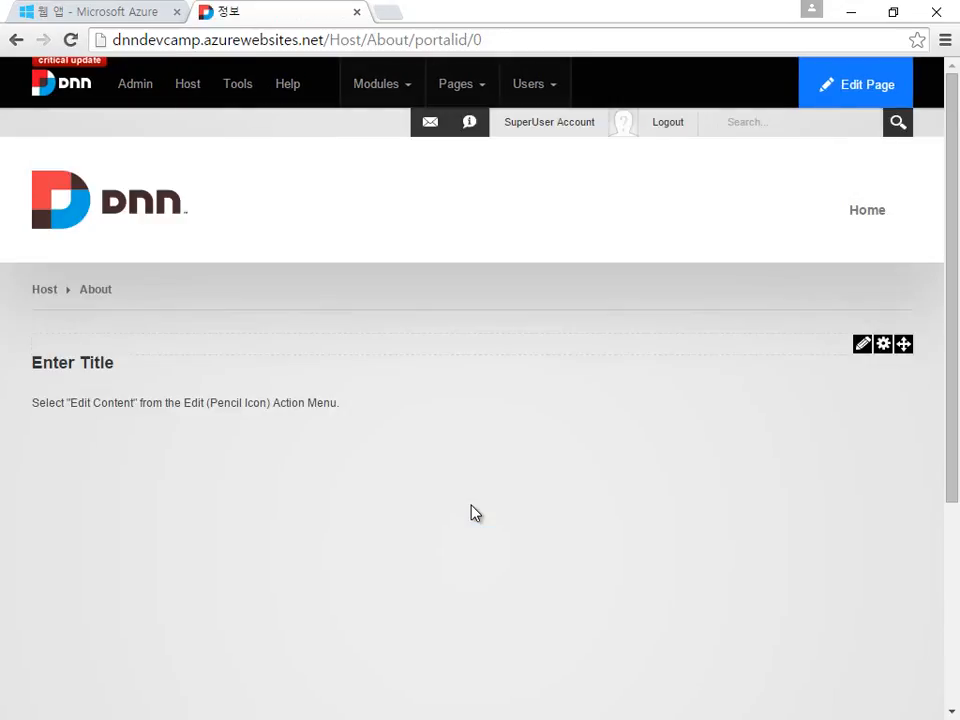
left_click(96, 292)
Step: Create a top-level Contact page titled 연락처, with parent None, placed after Home
left_click(140, 216)
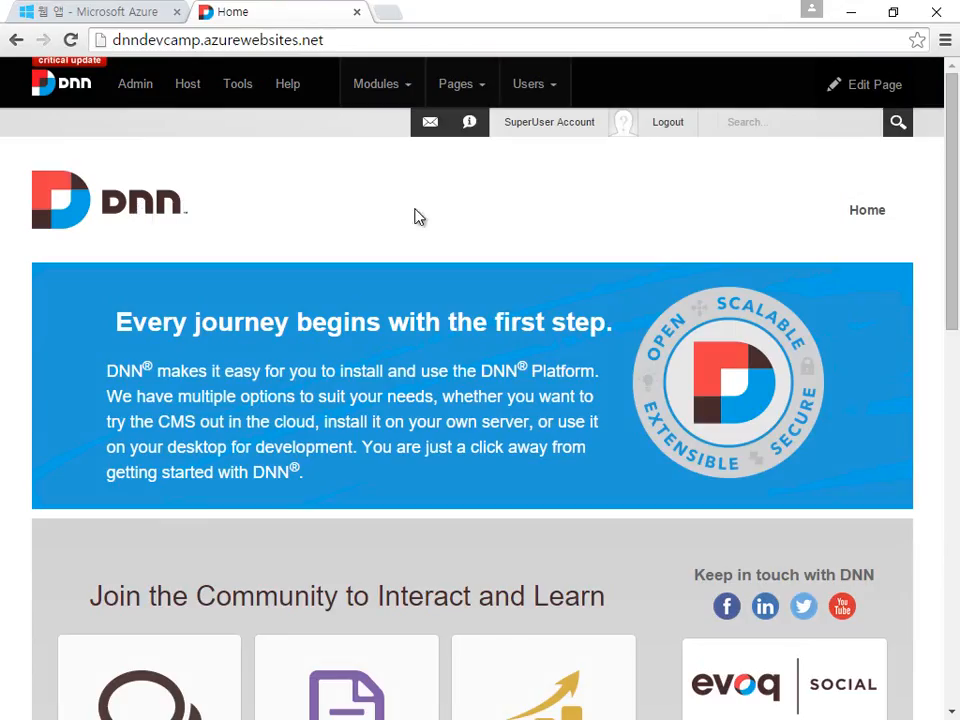
left_click(458, 86)
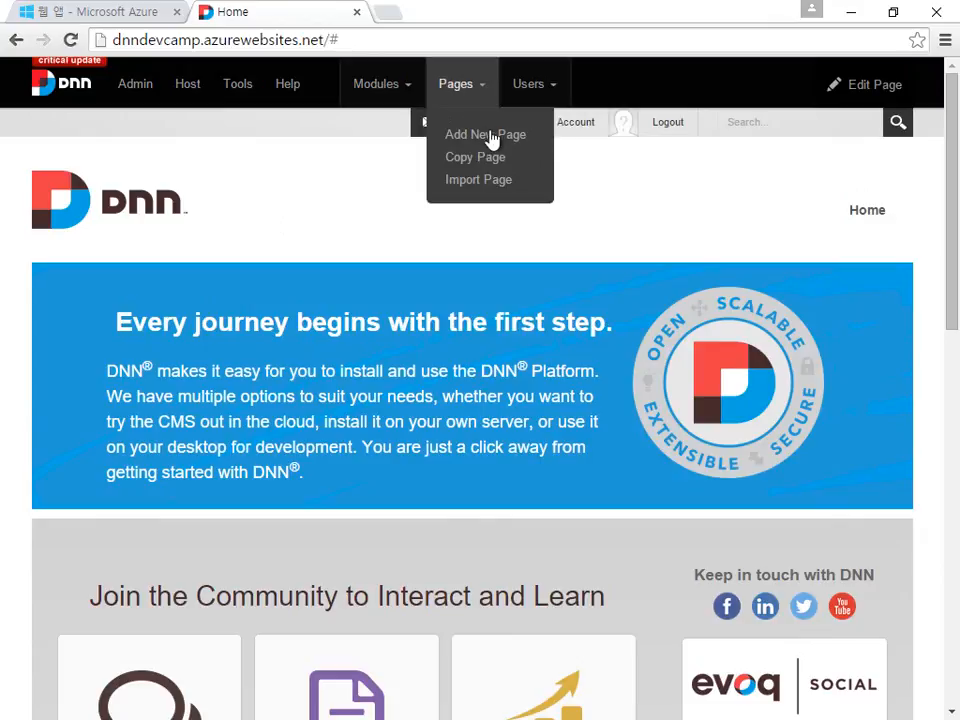
left_click(497, 137)
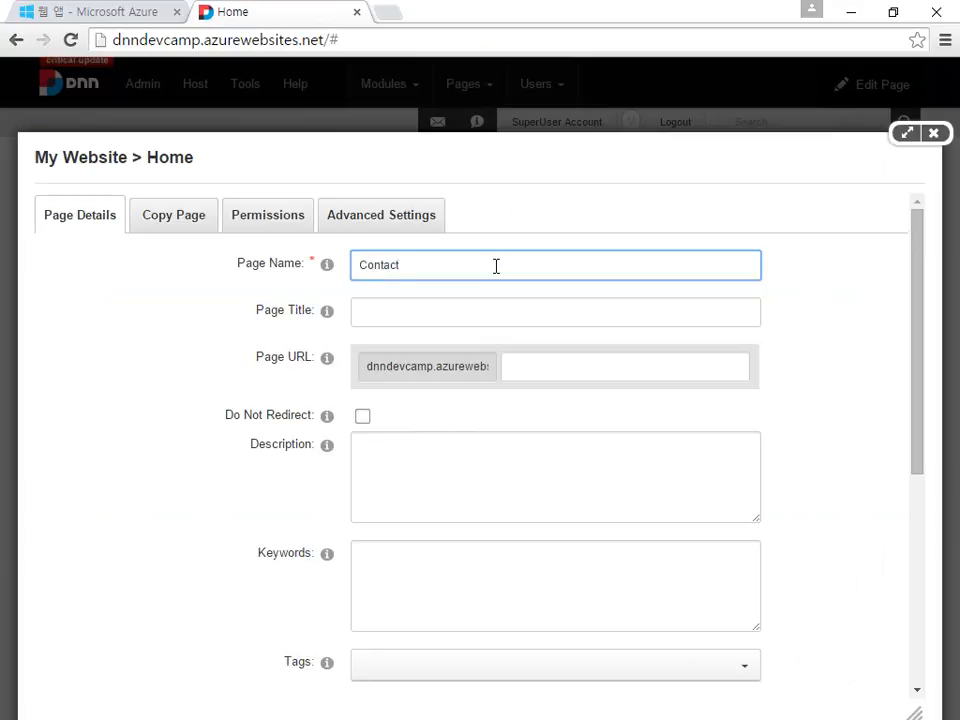
left_click(441, 311)
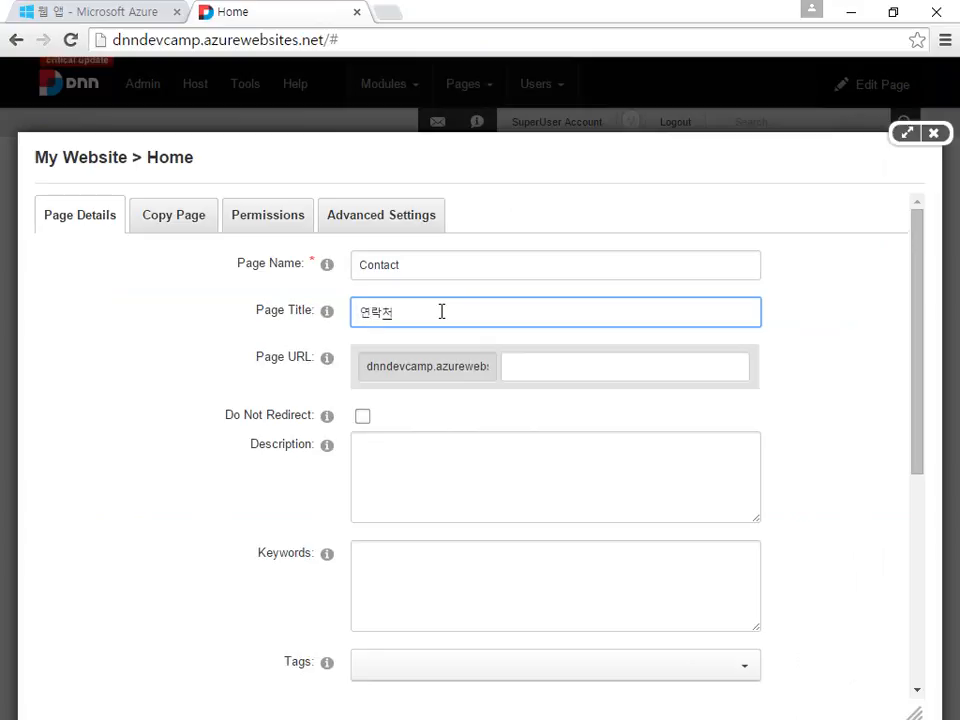
scroll(441, 311, "down", 3)
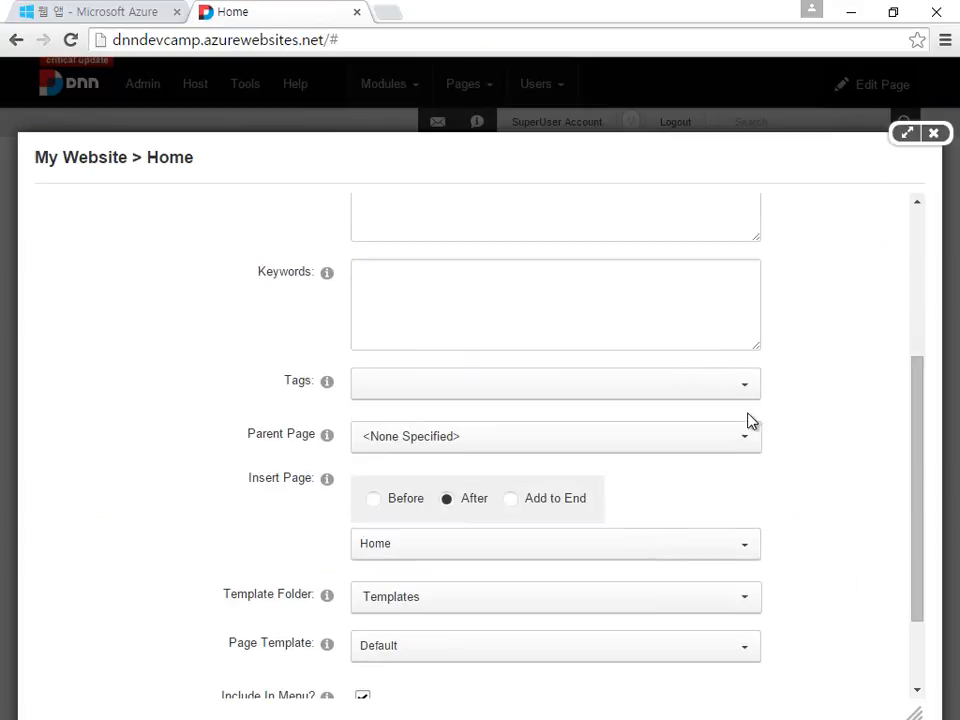
scroll(768, 450, "down", 1)
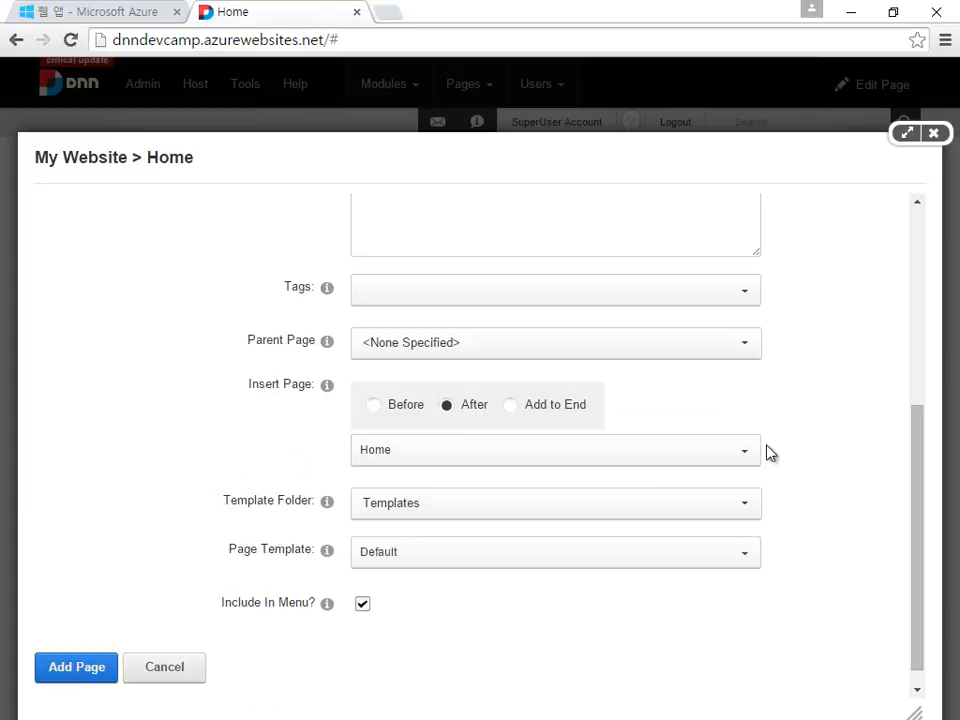
scroll(645, 457, "up", 3)
left_click(647, 450)
scroll(760, 472, "down", 3)
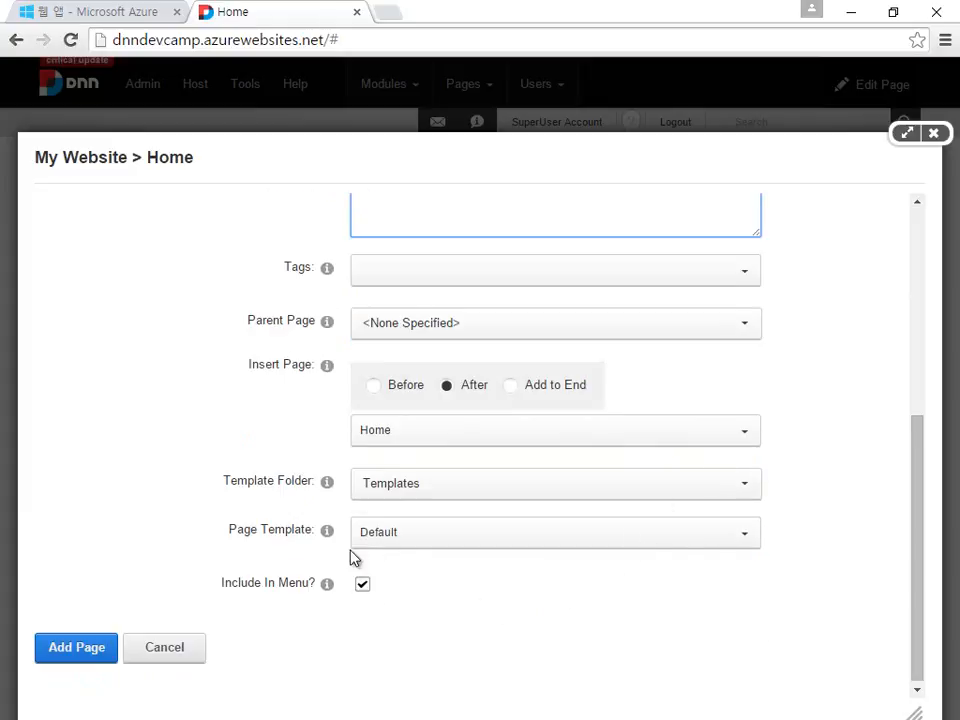
left_click(81, 657)
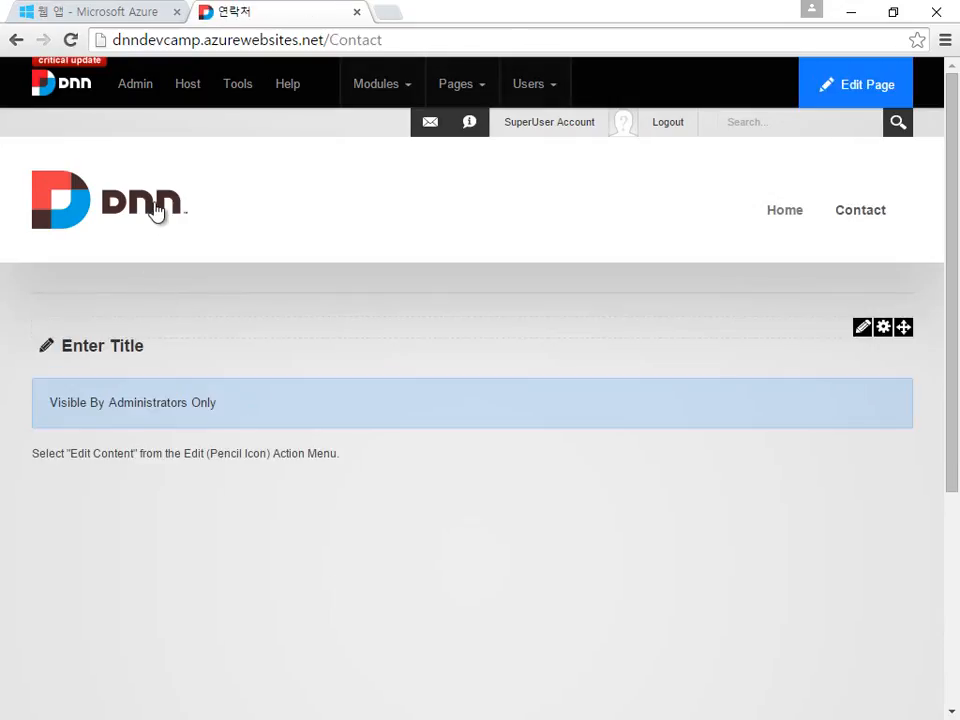
Step: Switch between Home and the new Contact page using the site menu
left_click(155, 212)
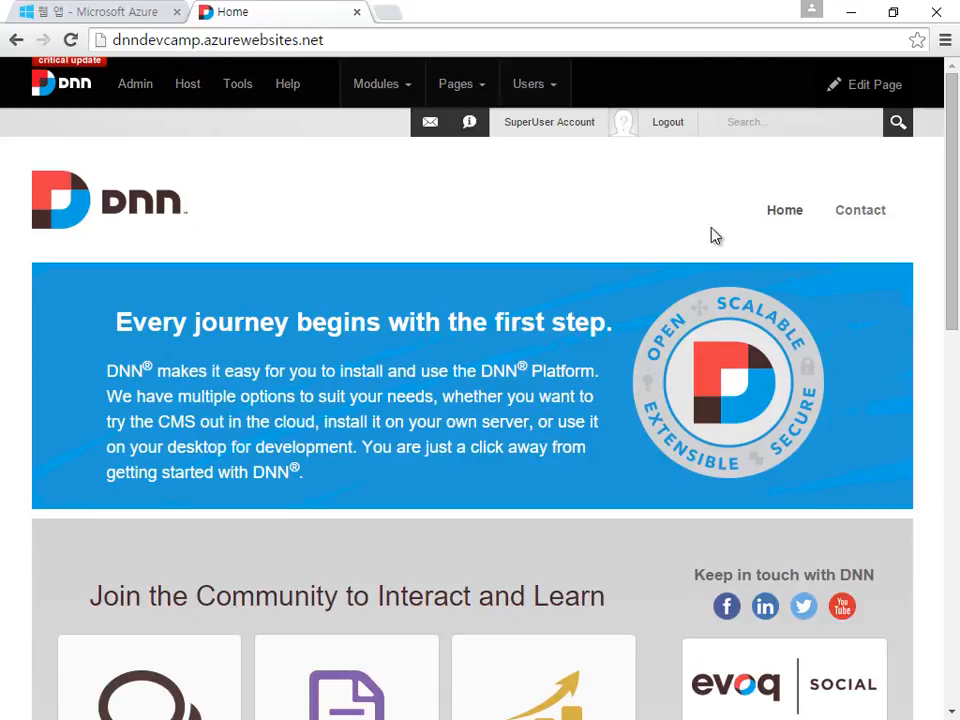
left_click(783, 227)
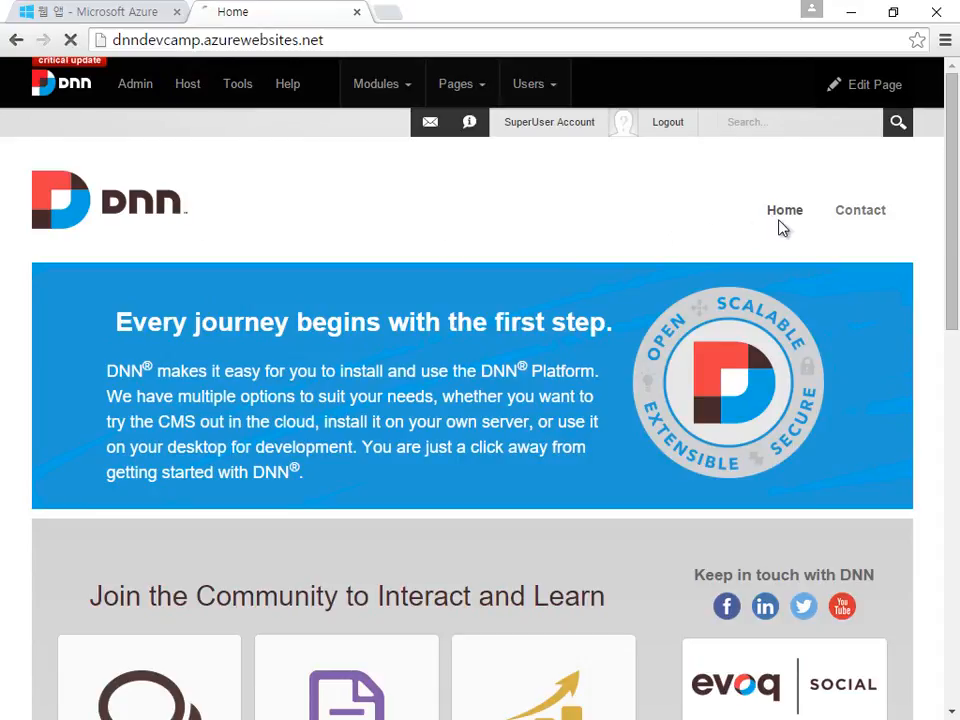
left_click(853, 222)
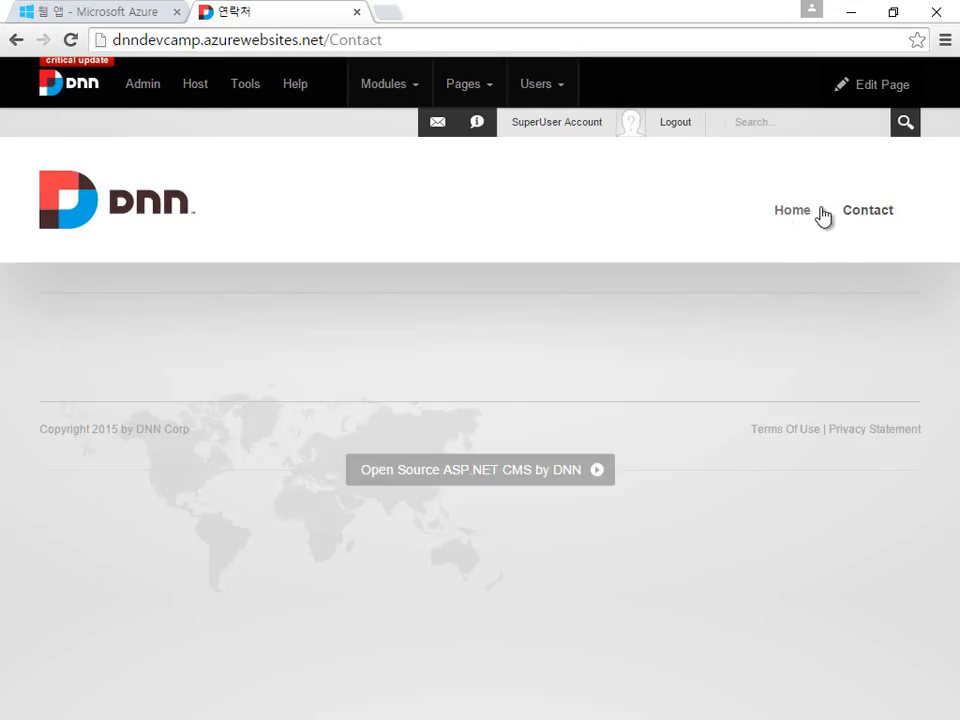
left_click(784, 212)
left_click(872, 220)
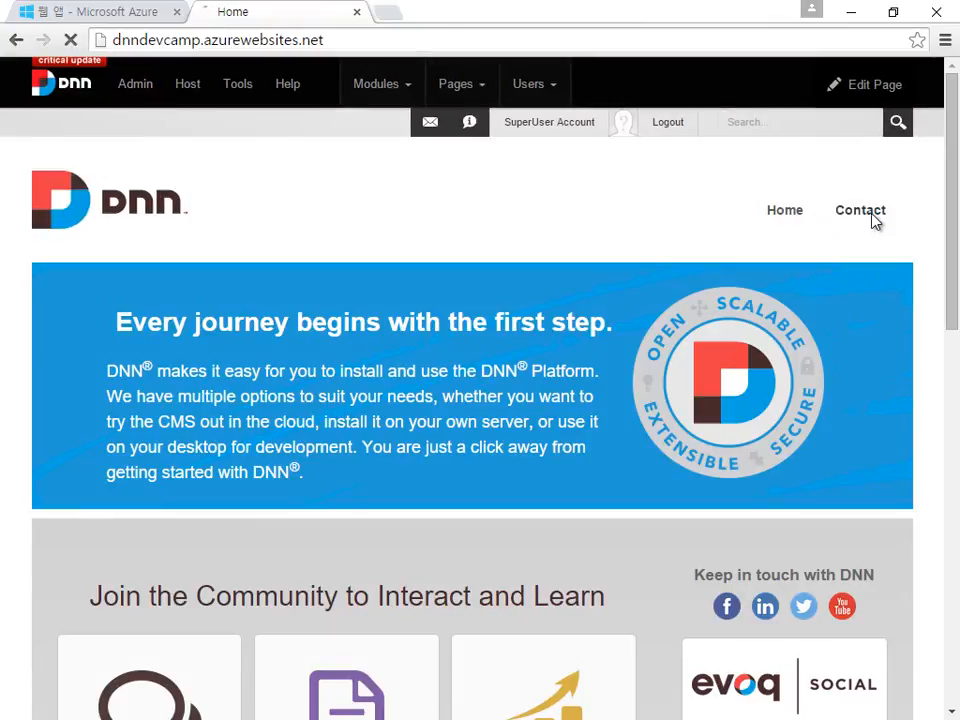
Step: Enter /About in the address bar to confirm it returns 404, then go back to Home
double_click(379, 46)
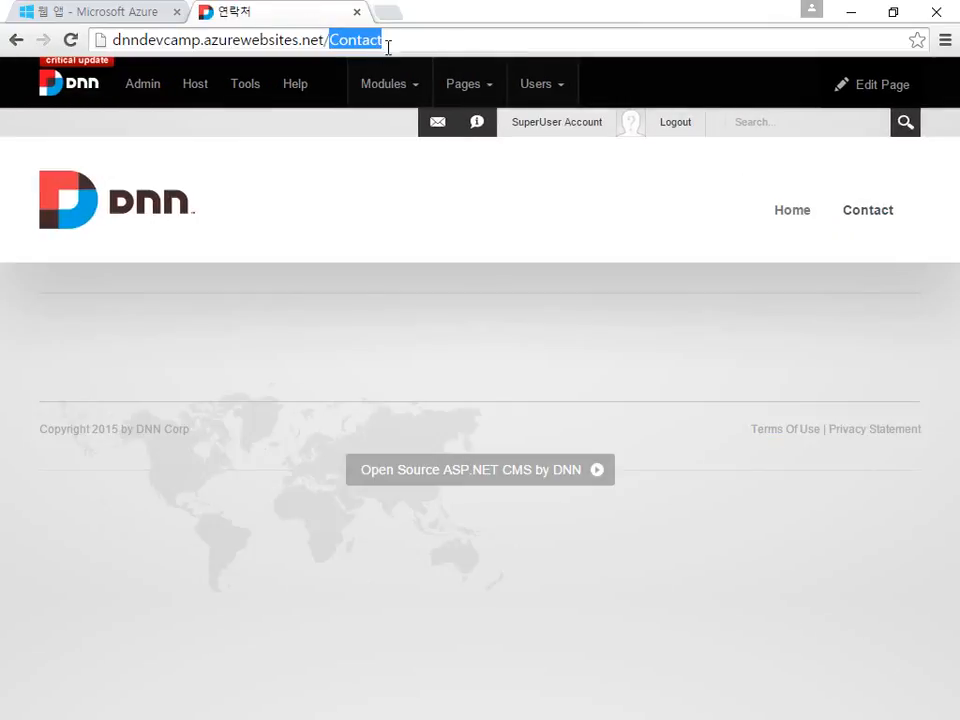
mouse_move(484, 86)
type("ㅠㅣ")
key("BackSpace")
key("BackSpace")
type("About")
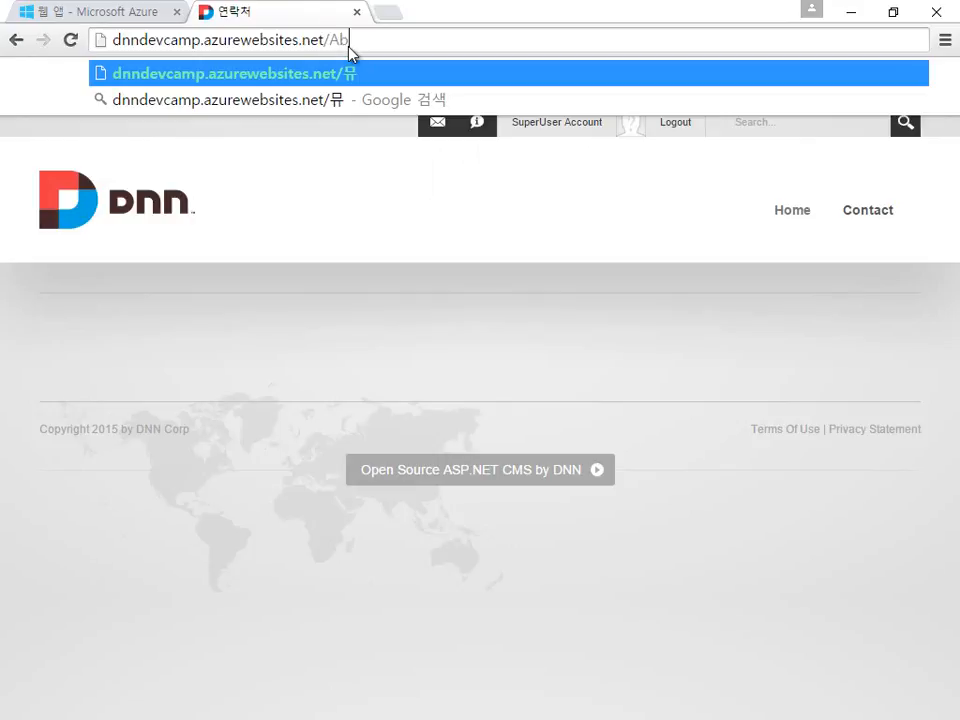
key("Return")
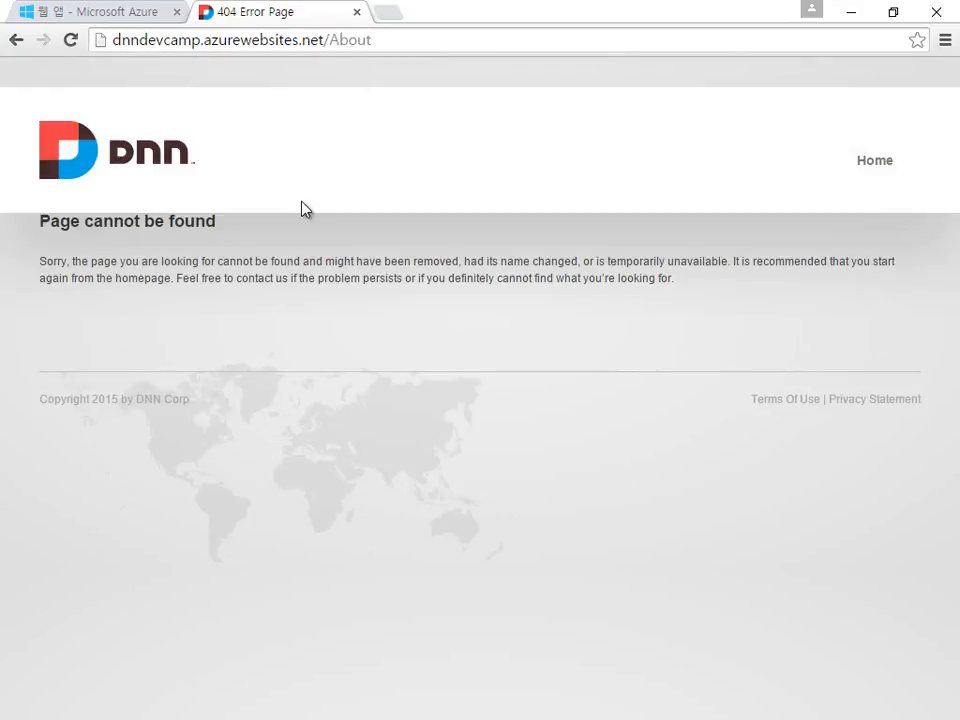
left_click(15, 42)
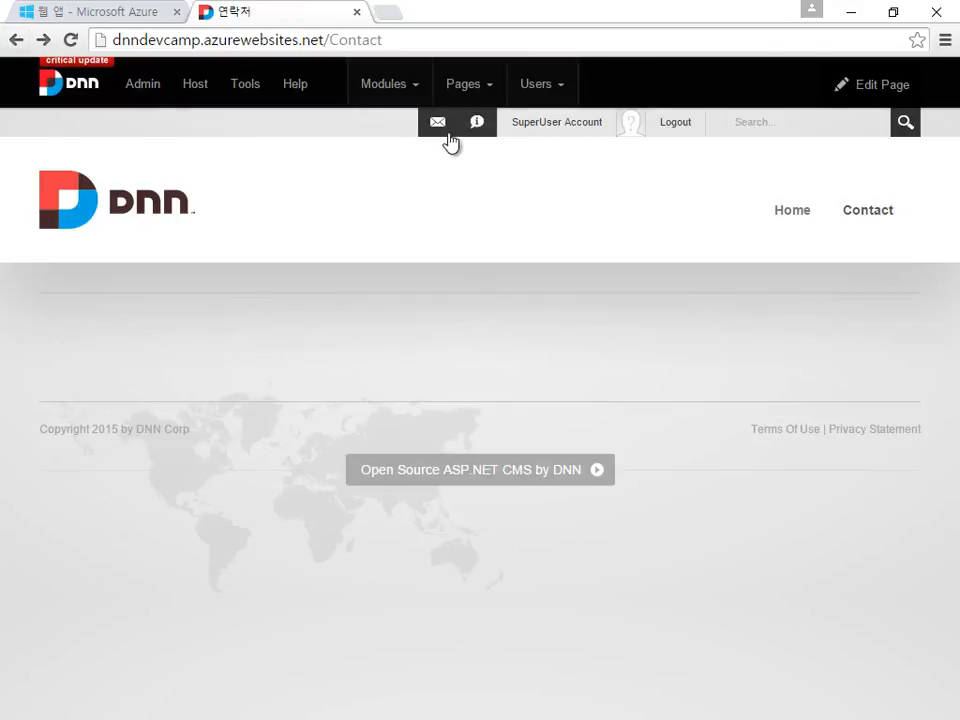
left_click(798, 211)
left_click(860, 226)
left_click(777, 218)
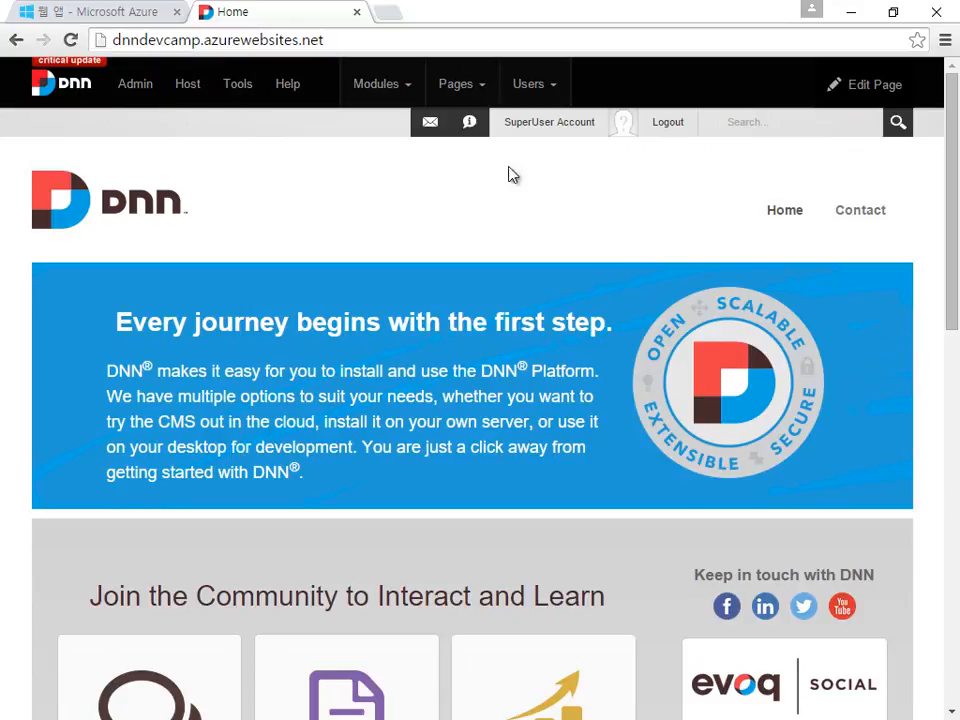
Step: Look over the control bar menus and open the Host page
scroll(740, 162, "down", 5)
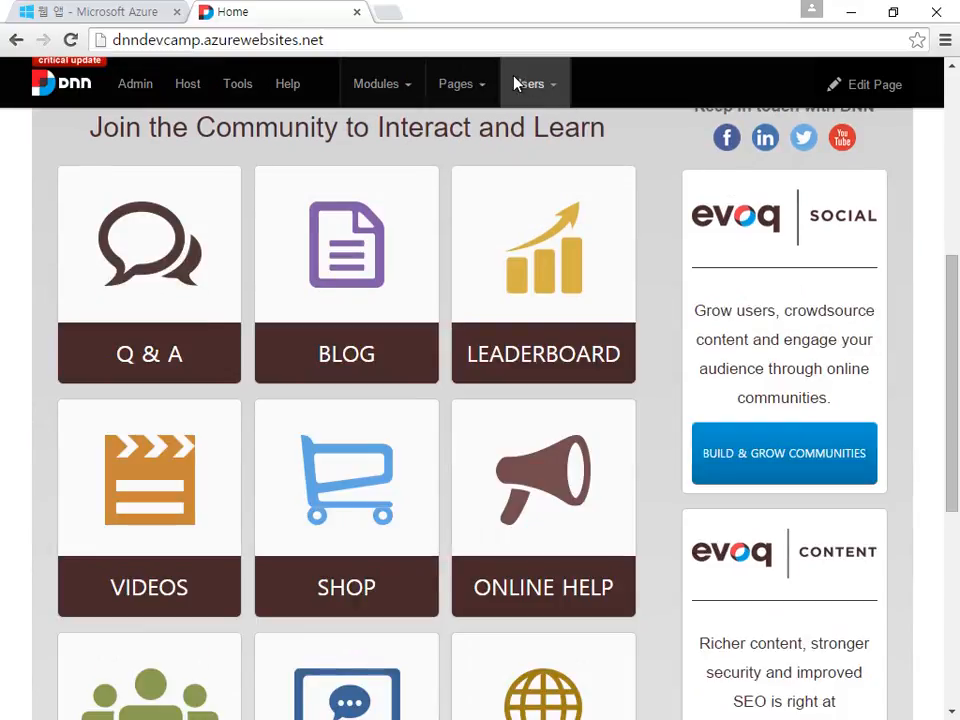
mouse_move(519, 88)
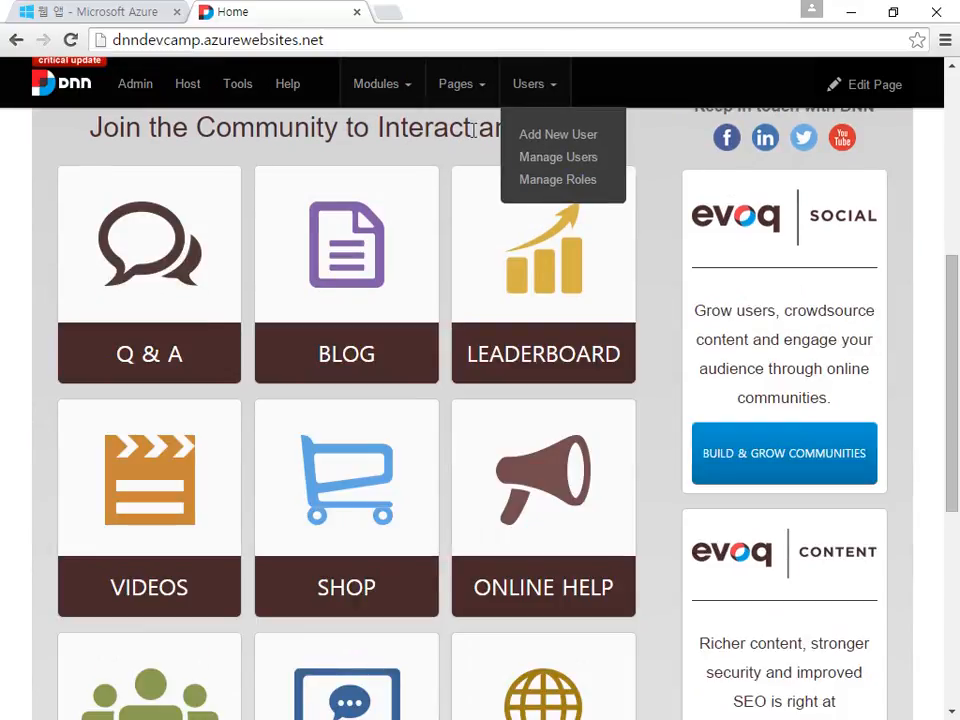
mouse_move(372, 92)
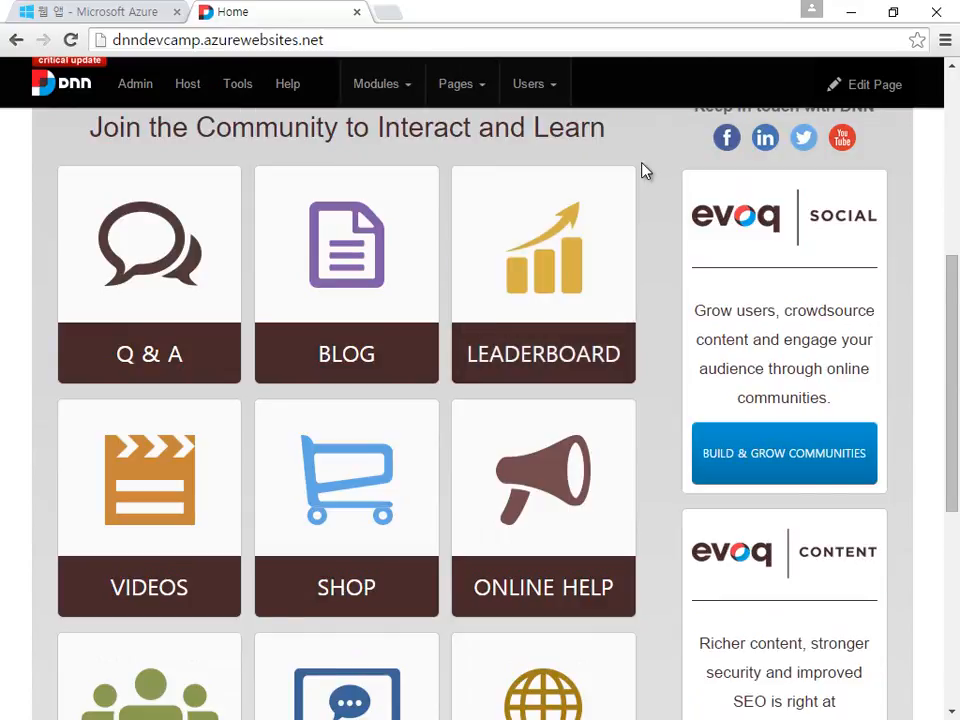
scroll(643, 169, "down", 5)
scroll(647, 255, "up", 5)
scroll(647, 266, "up", 3)
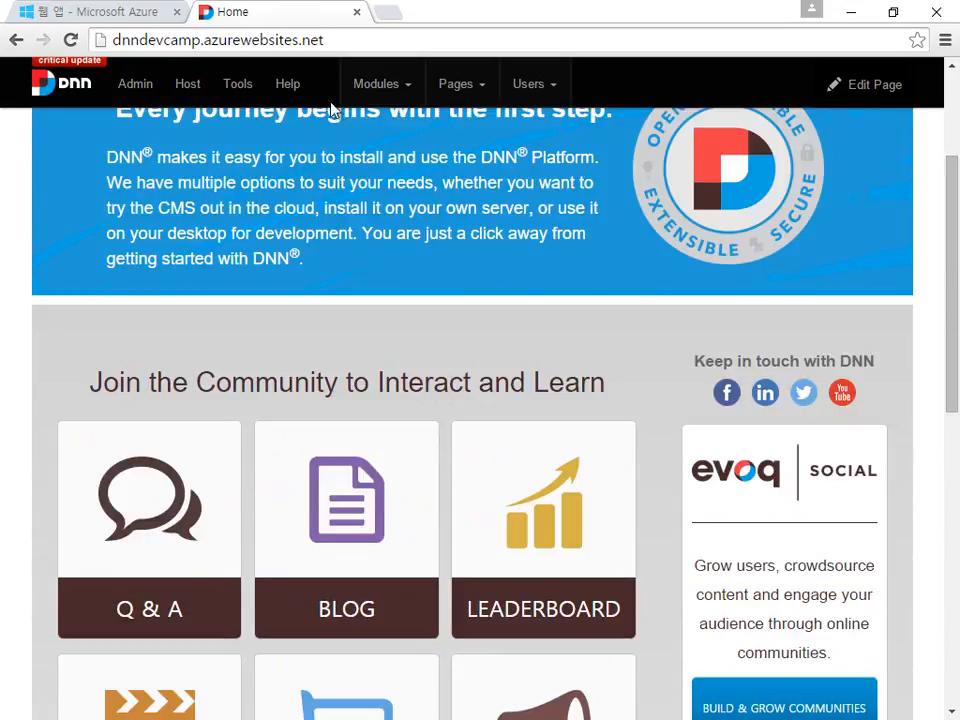
mouse_move(267, 90)
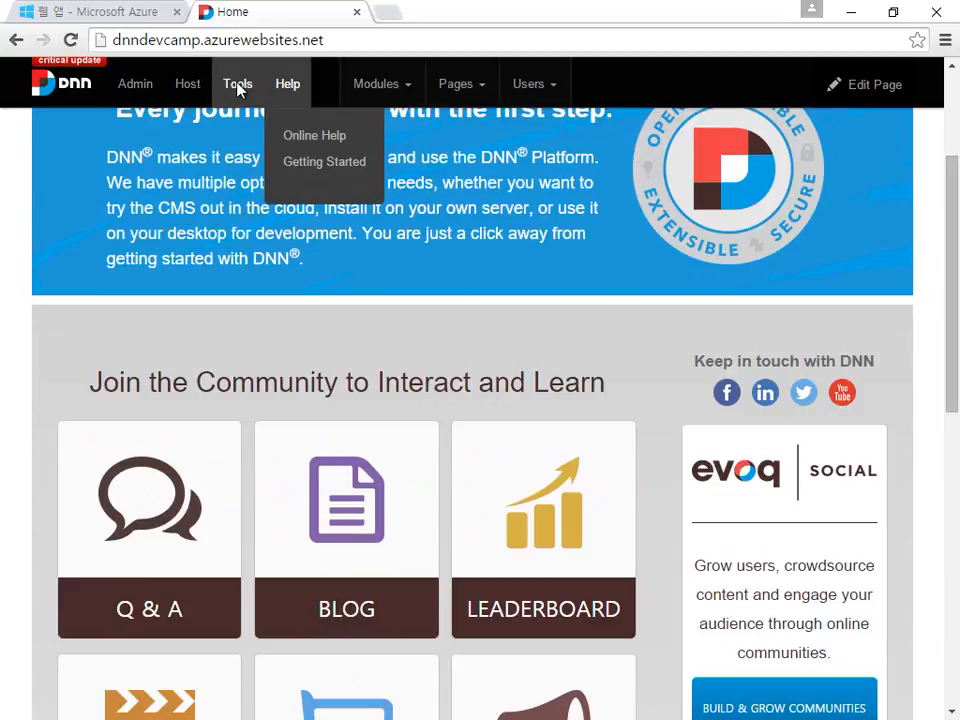
mouse_move(238, 90)
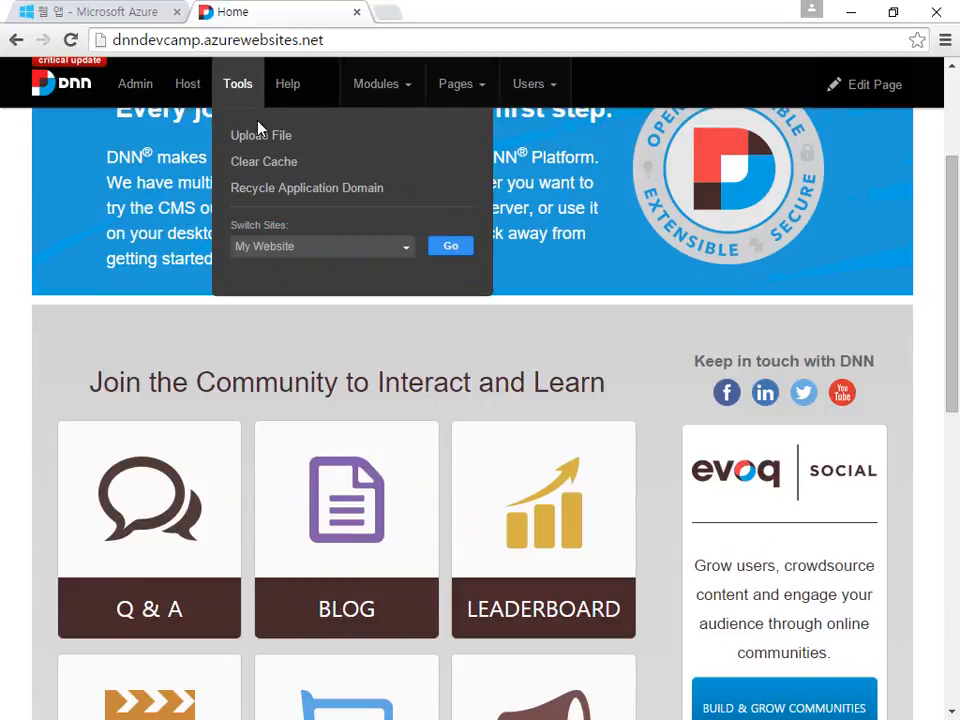
left_click(191, 90)
Step: View the Admin page, then log out of the SuperUser account
mouse_move(192, 96)
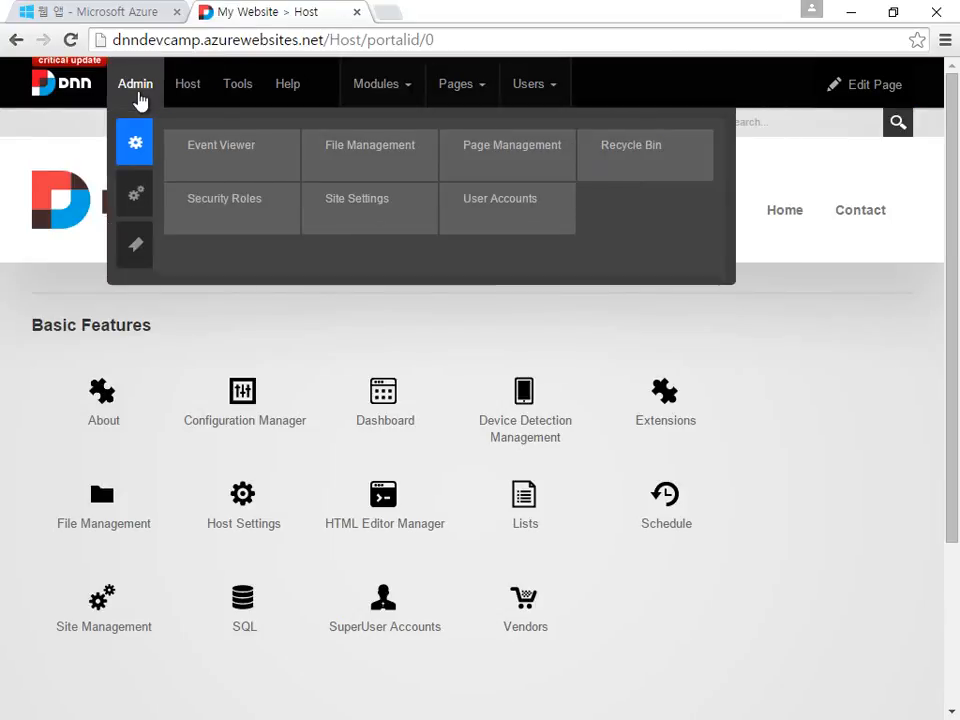
left_click(139, 92)
mouse_move(139, 99)
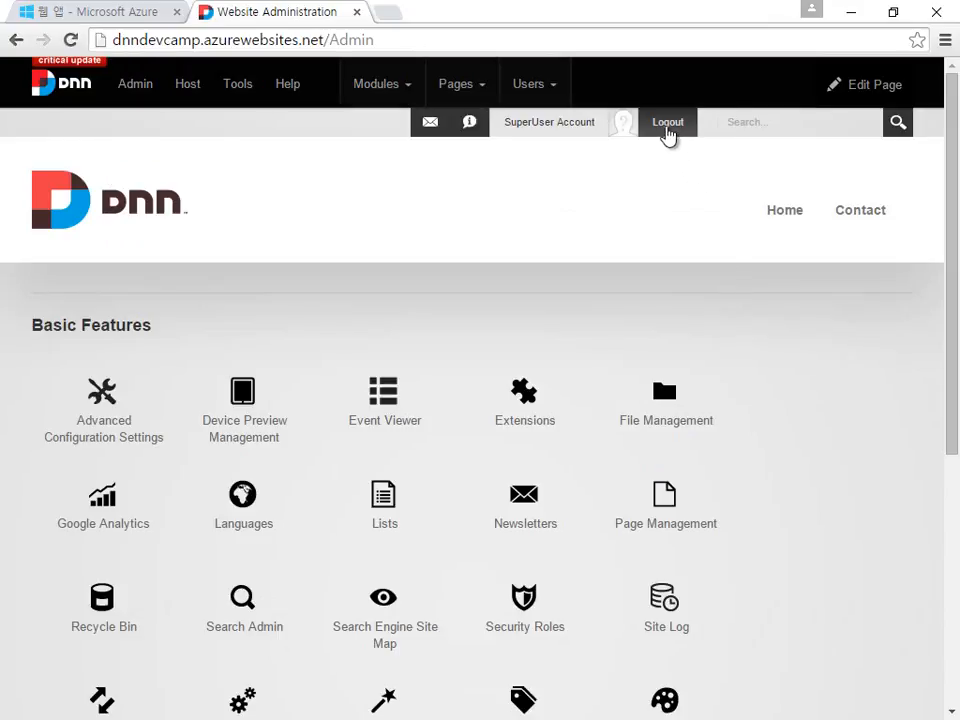
left_click(667, 131)
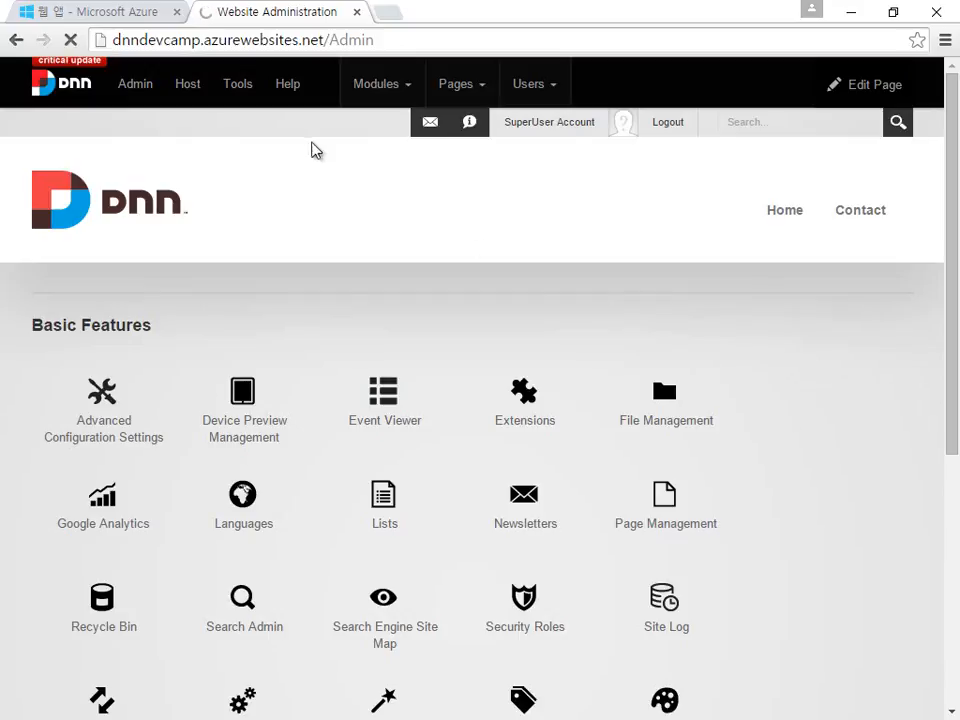
mouse_move(163, 73)
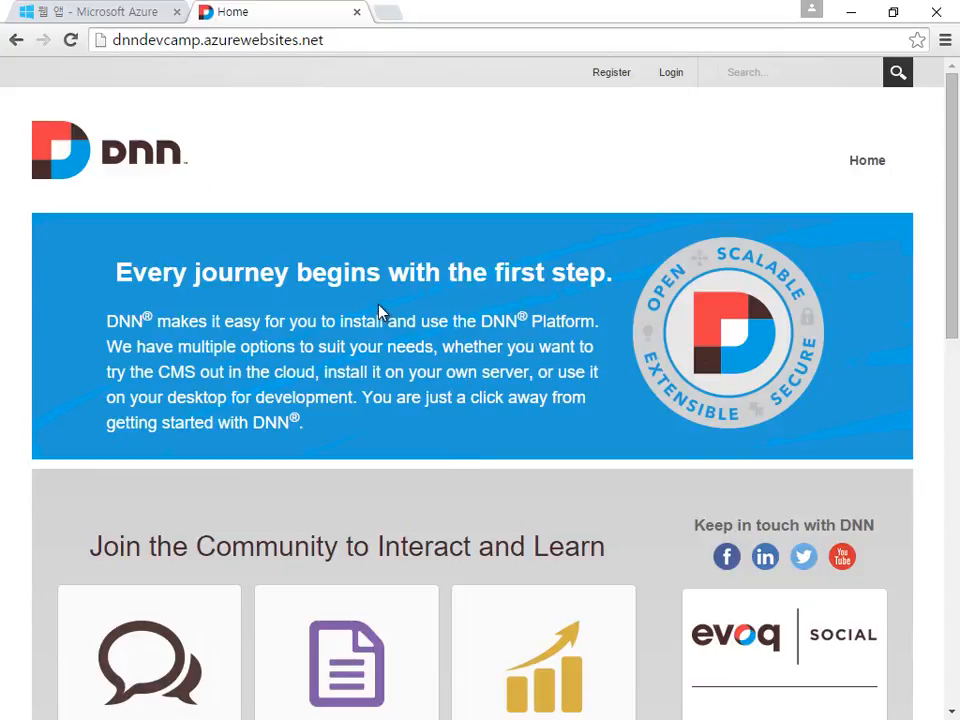
Step: Open the Q & A community tile, then close that tab
scroll(524, 190, "down", 9)
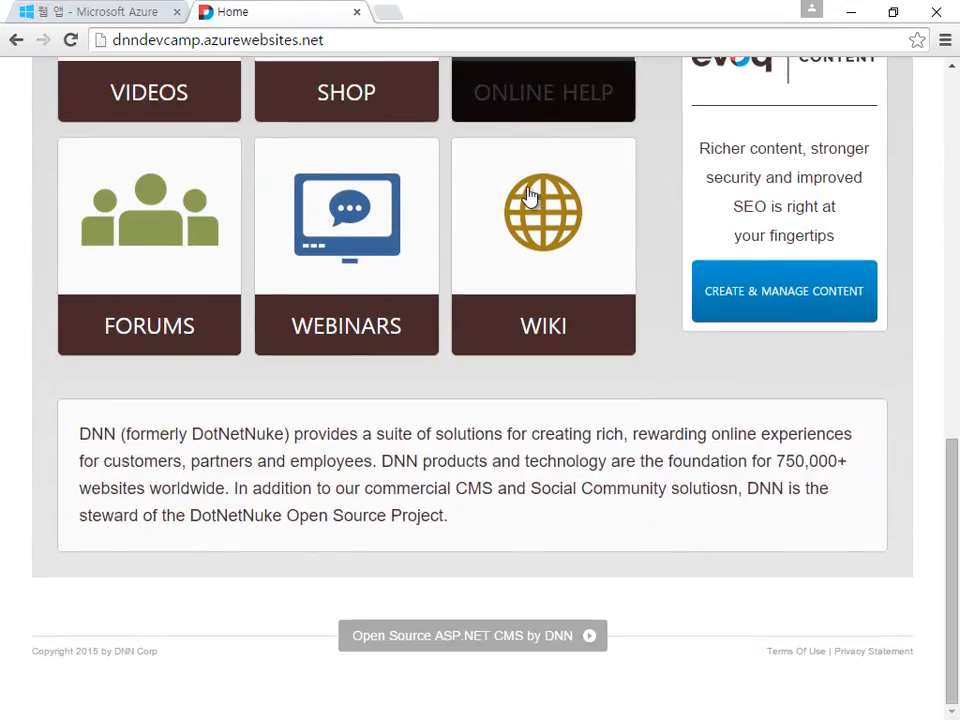
scroll(524, 400, "up", 2)
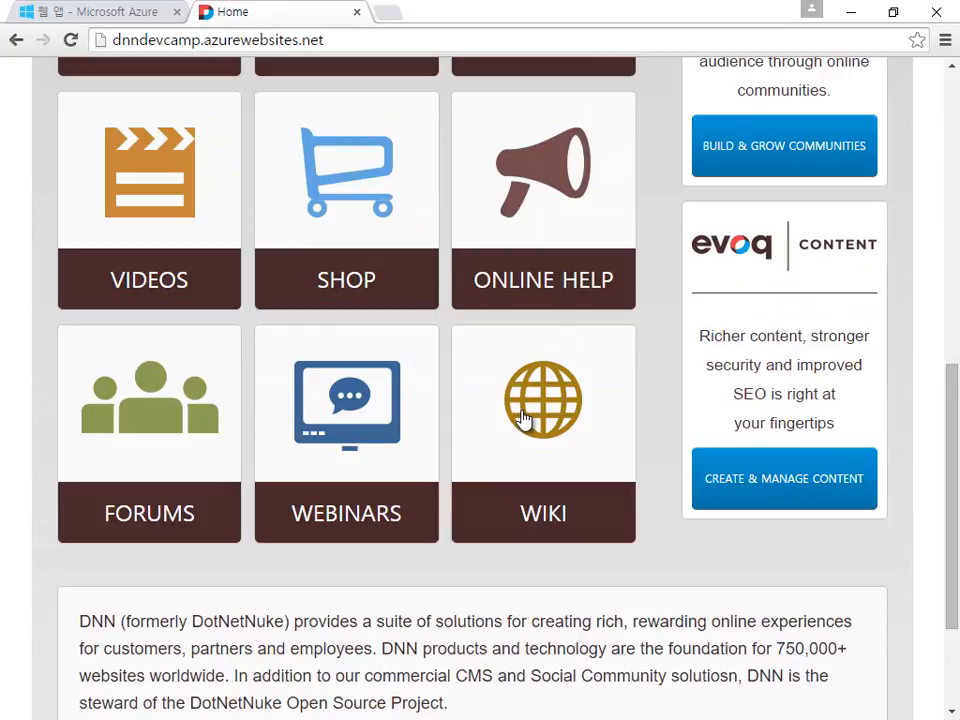
scroll(523, 418, "up", 3)
left_click(145, 195)
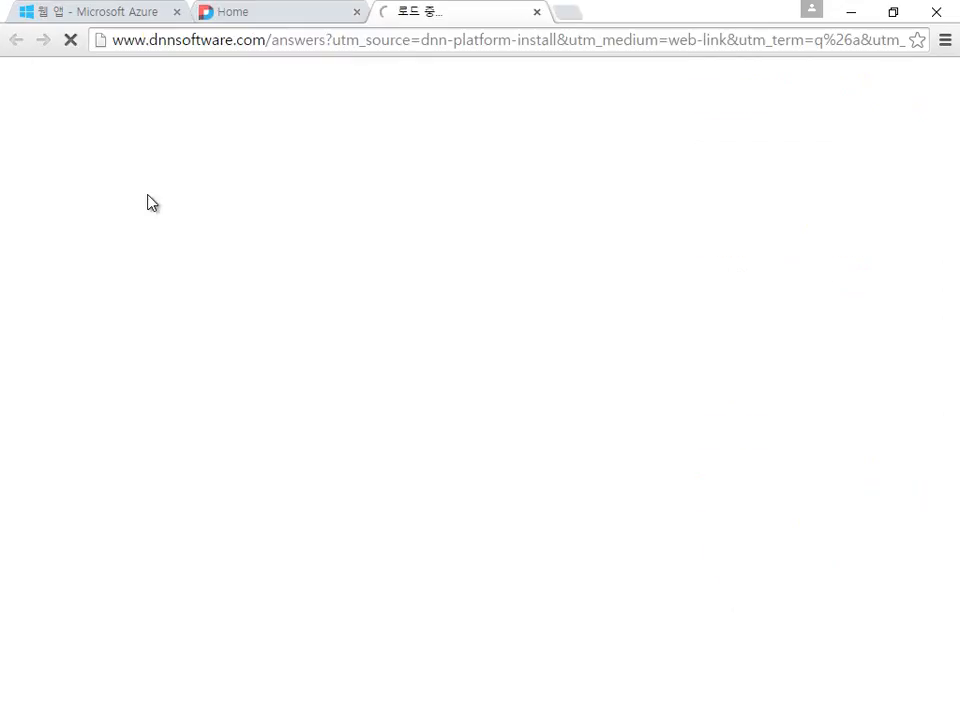
left_click(537, 12)
Step: Scroll the public home page and reload it via Home
scroll(538, 315, "up", 5)
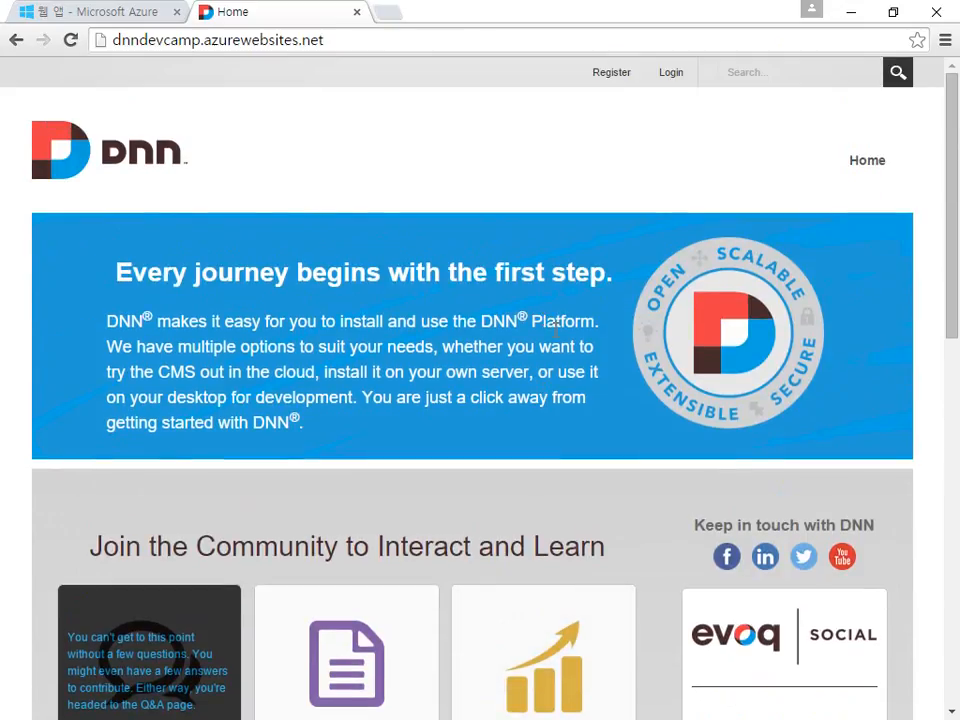
scroll(556, 340, "down", 6)
scroll(556, 340, "down", 3)
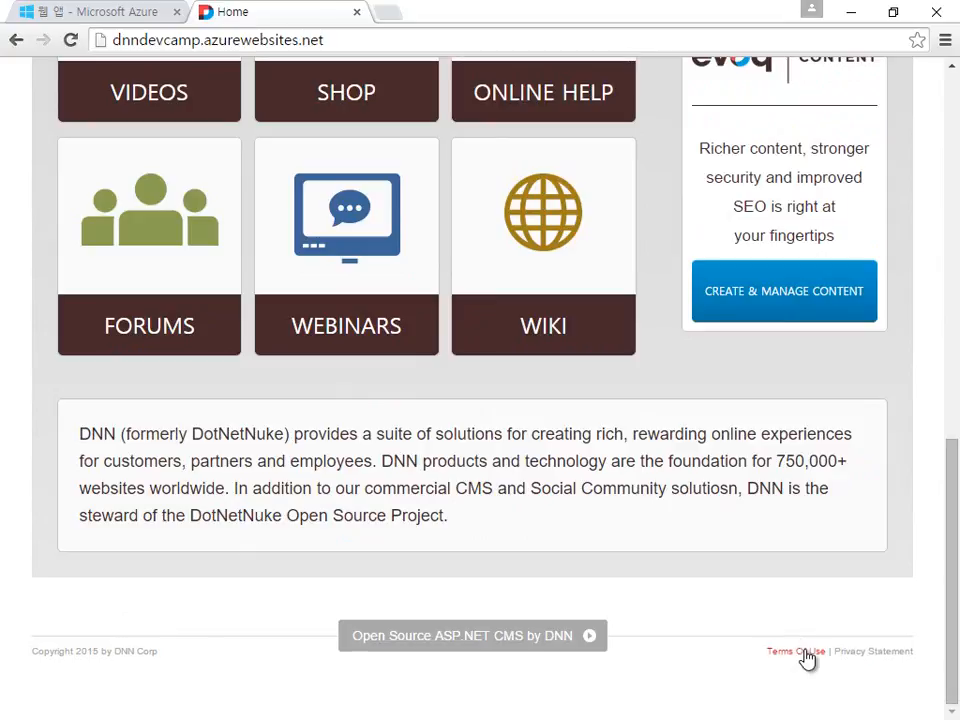
scroll(770, 664, "up", 6)
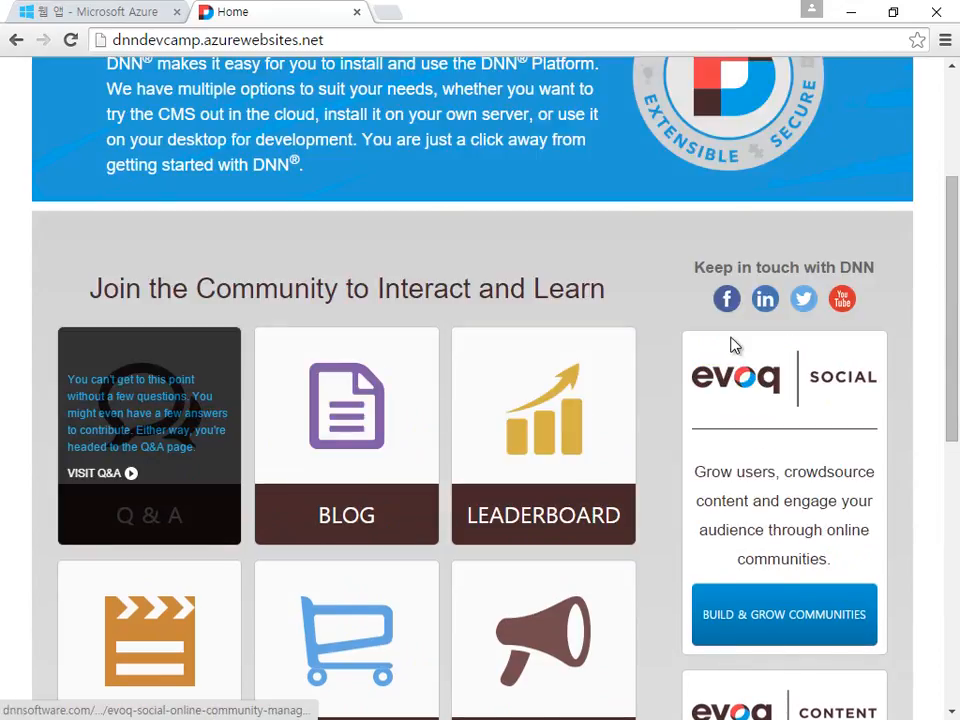
scroll(733, 343, "up", 3)
left_click(869, 165)
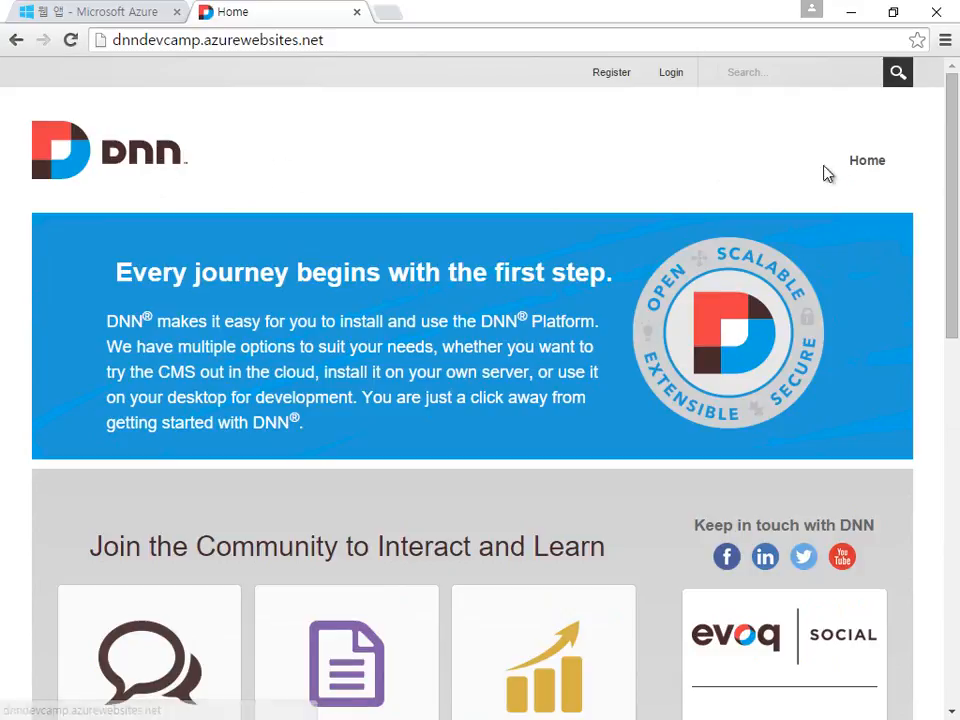
Step: Review the home page and the dnndevcamp.azurewebsites.net site address
scroll(911, 236, "down", 9)
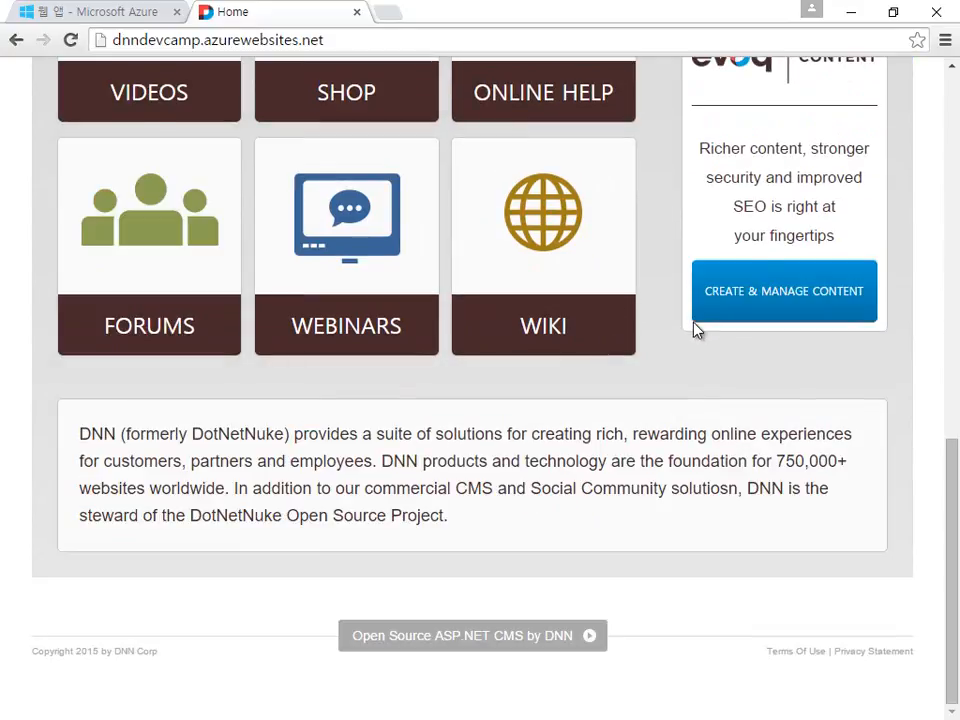
scroll(695, 328, "up", 6)
scroll(697, 330, "up", 4)
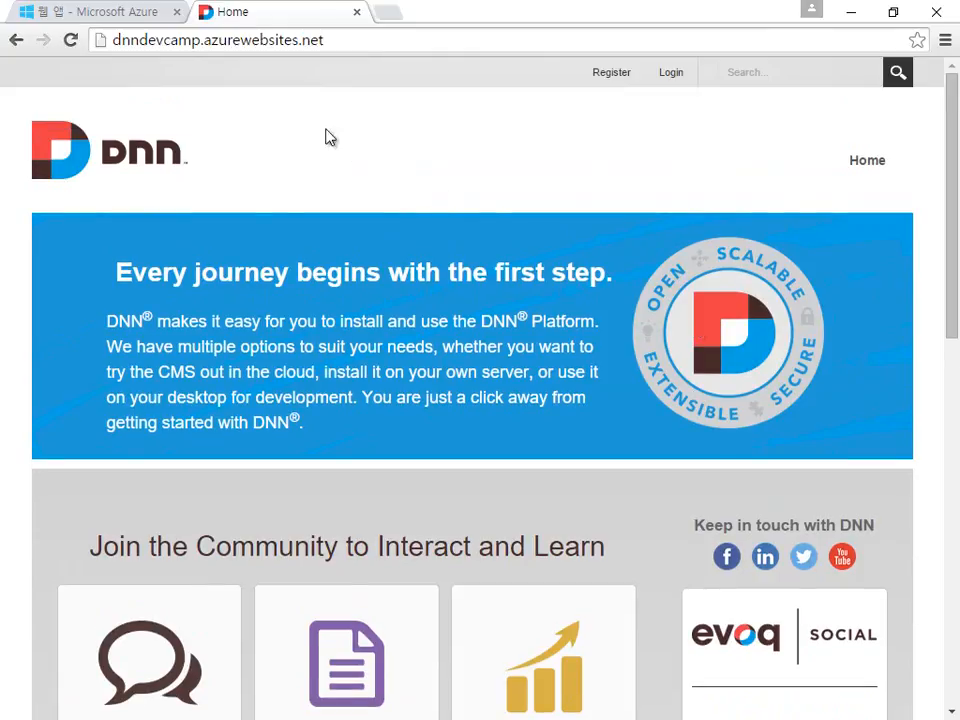
double_click(186, 42)
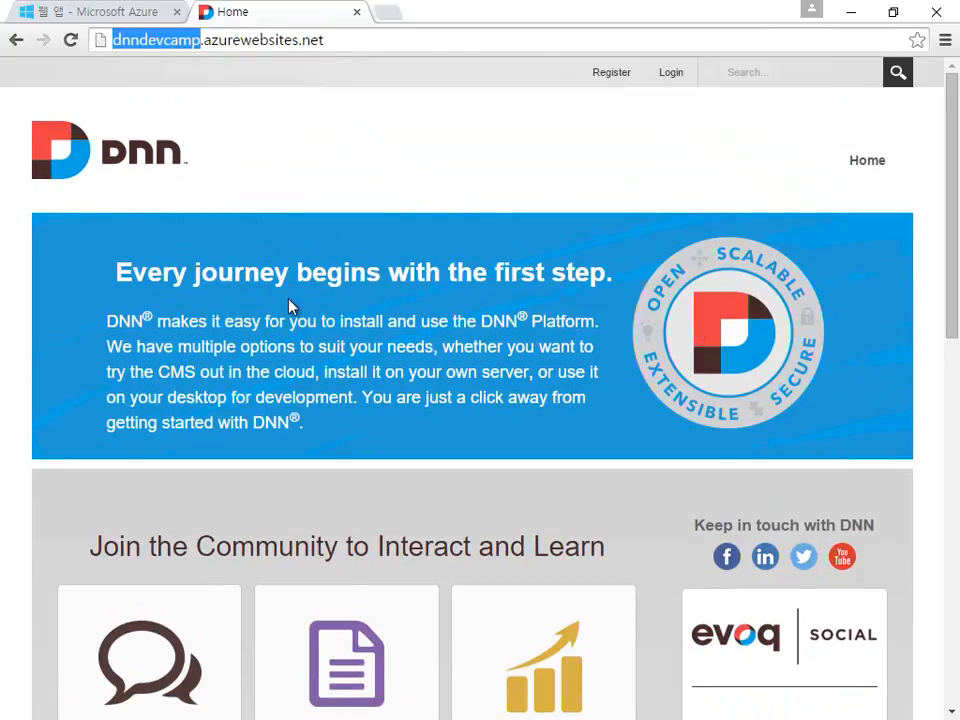
left_click(543, 158)
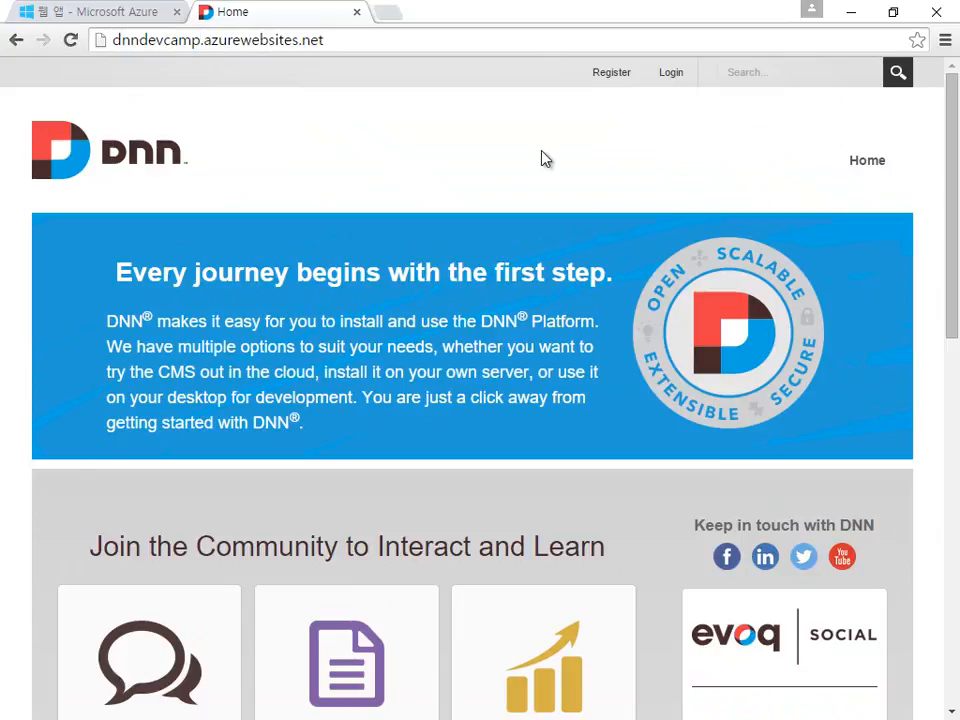
scroll(476, 261, "down", 9)
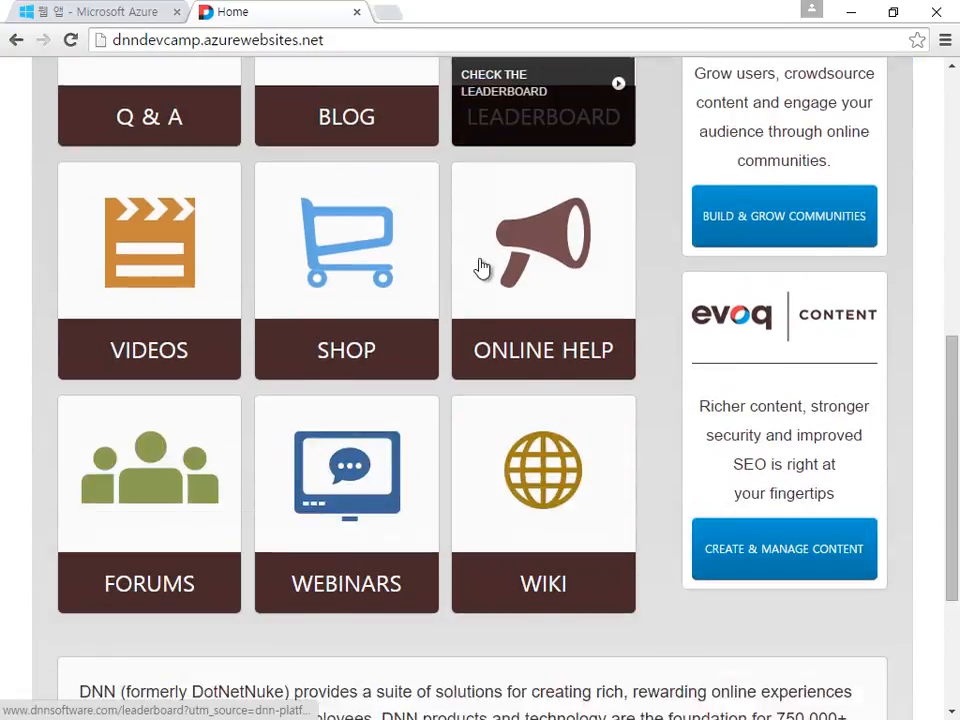
scroll(531, 486, "up", 9)
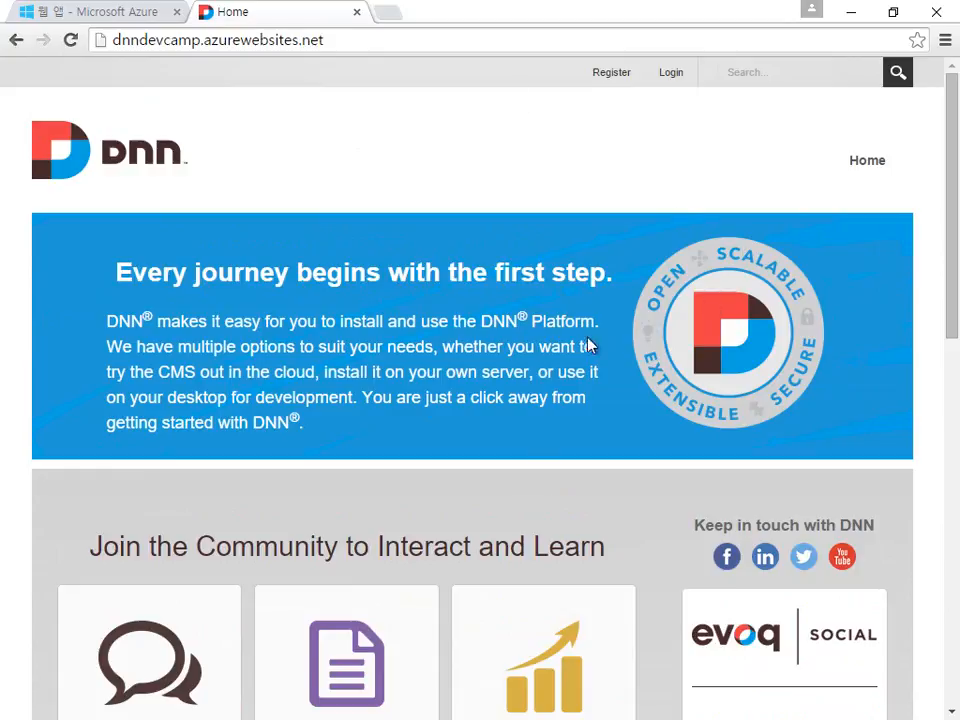
Step: Sign back into DNN with the superuser credentials, skip saving the password, and close the Welcome window
left_click(671, 72)
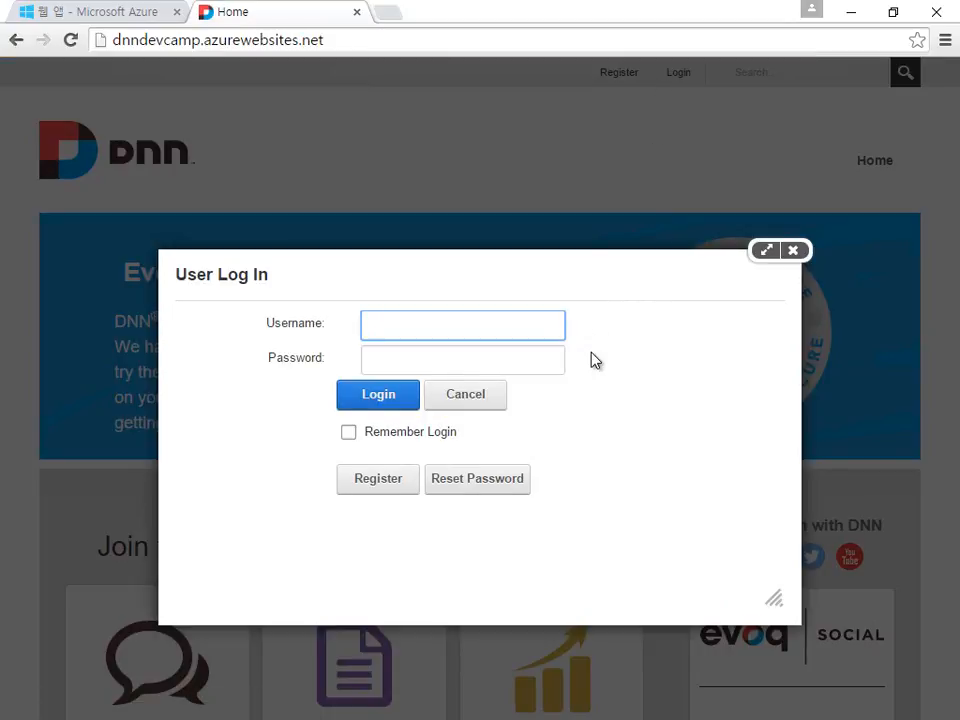
type("host")
key("Tab")
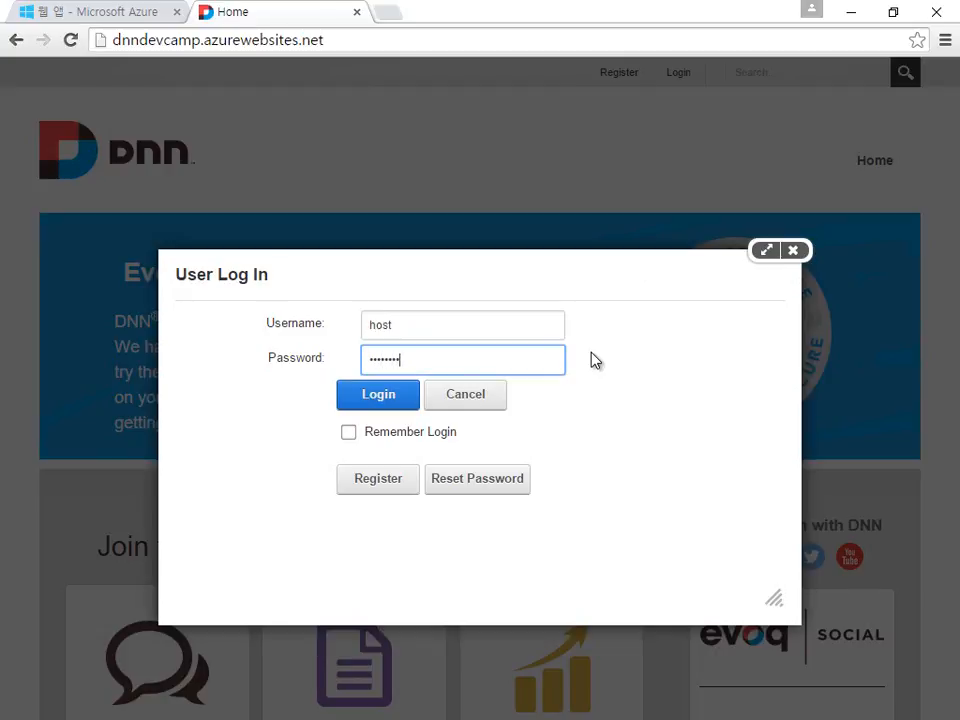
key("Return")
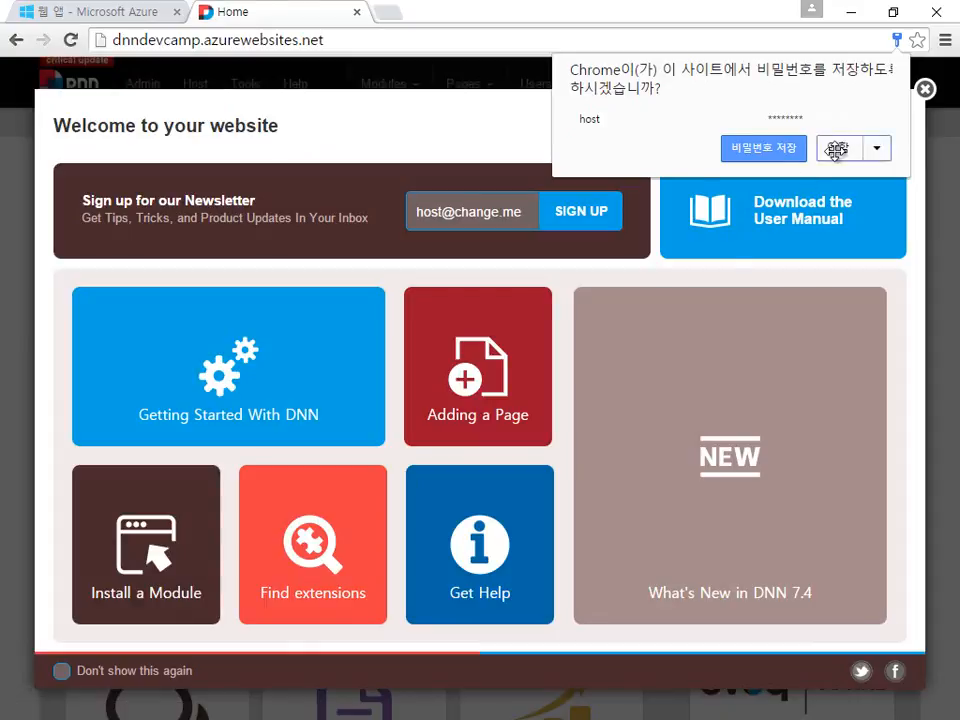
left_click(838, 147)
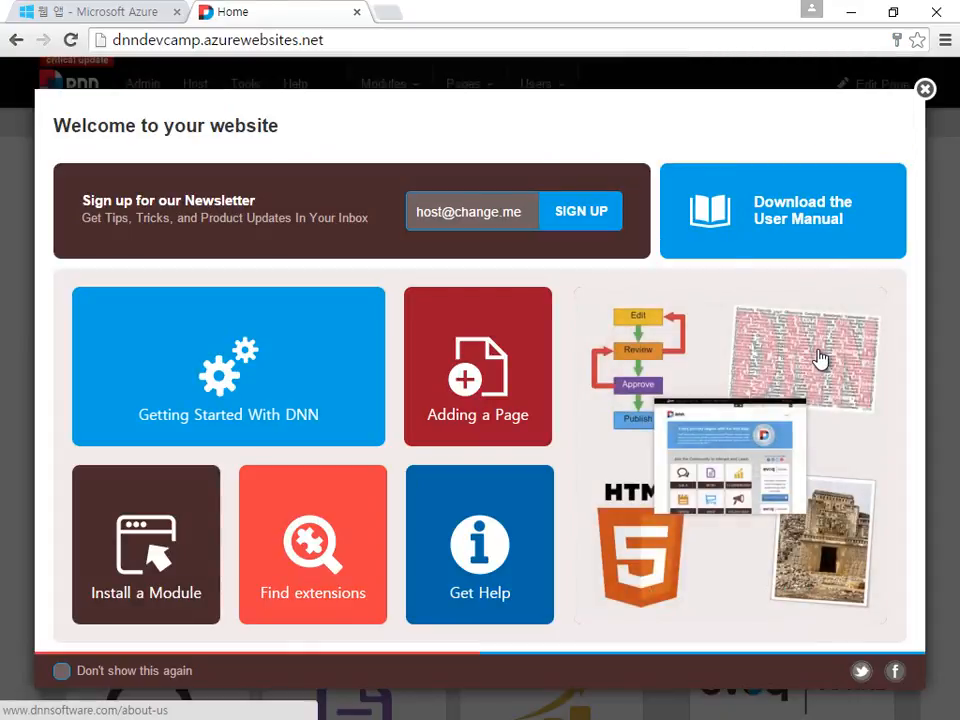
left_click(925, 89)
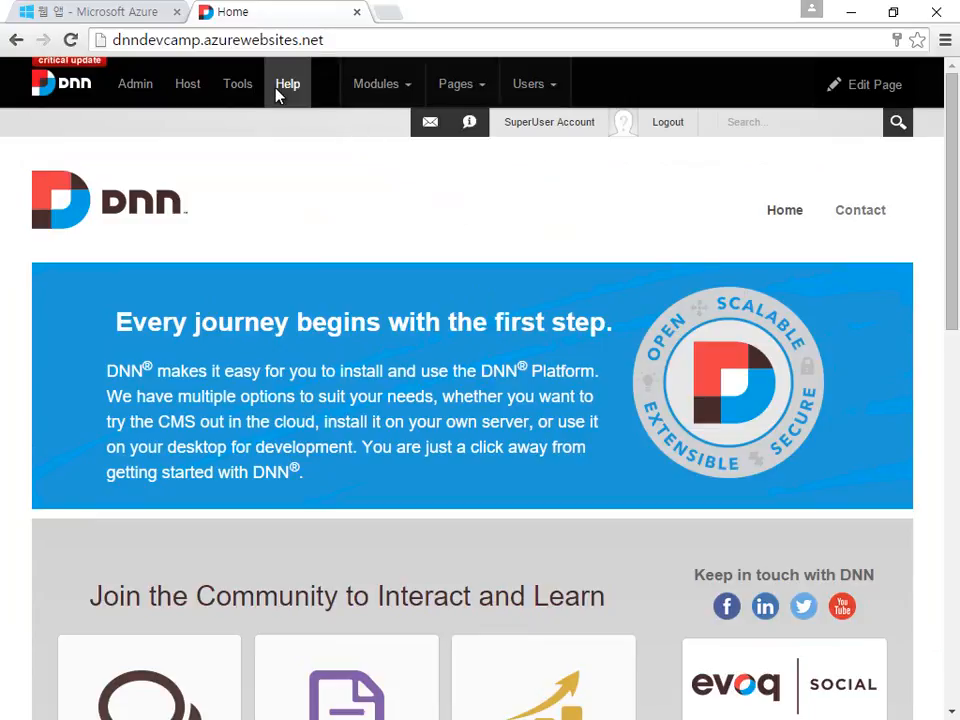
mouse_move(372, 88)
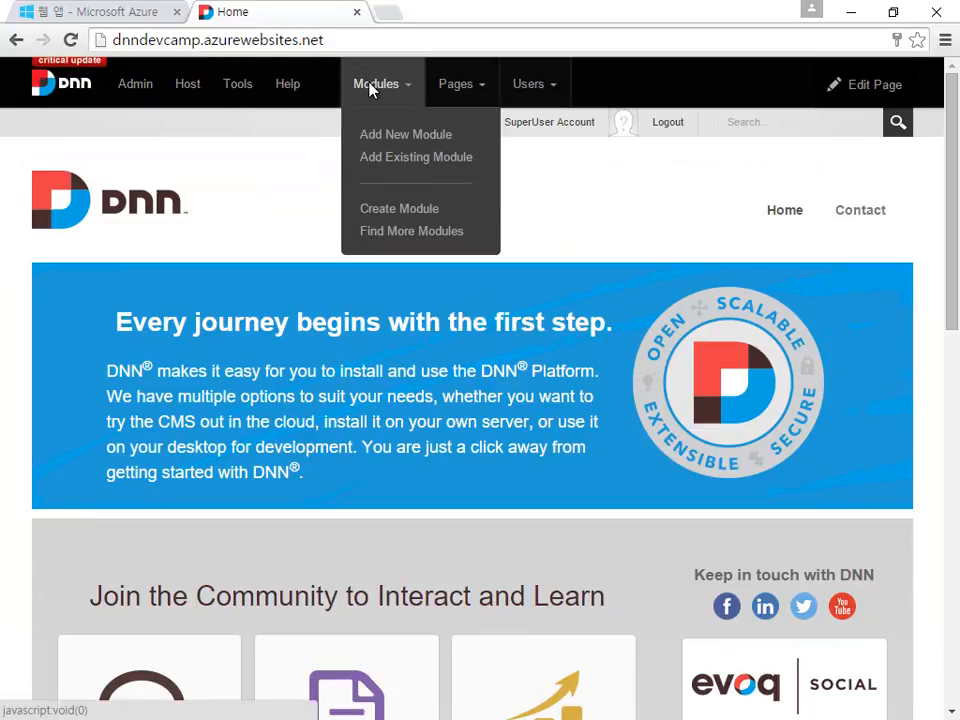
Step: Drag the Journal module from Add New Module onto the Home page below the banner
left_click(405, 141)
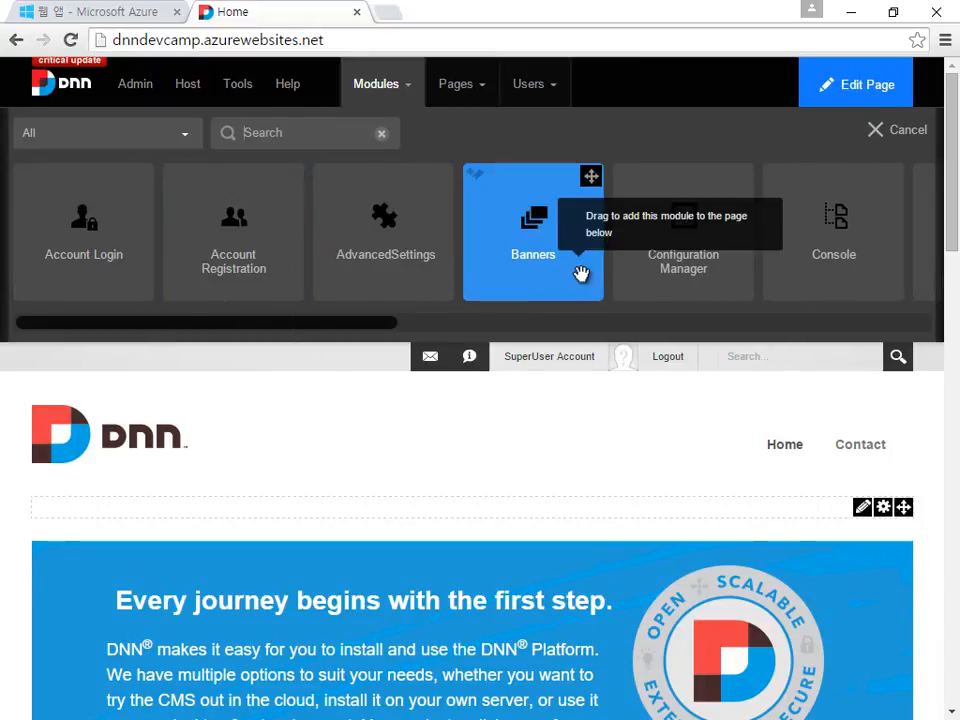
scroll(579, 274, "right", 2)
scroll(581, 273, "right", 8)
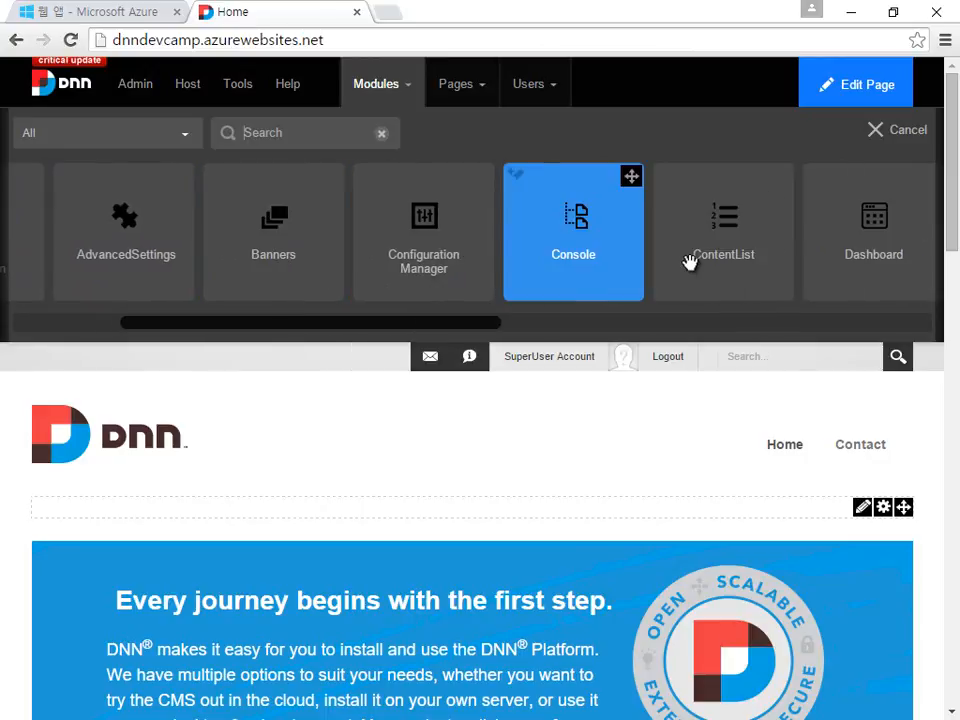
scroll(715, 262, "right", 9)
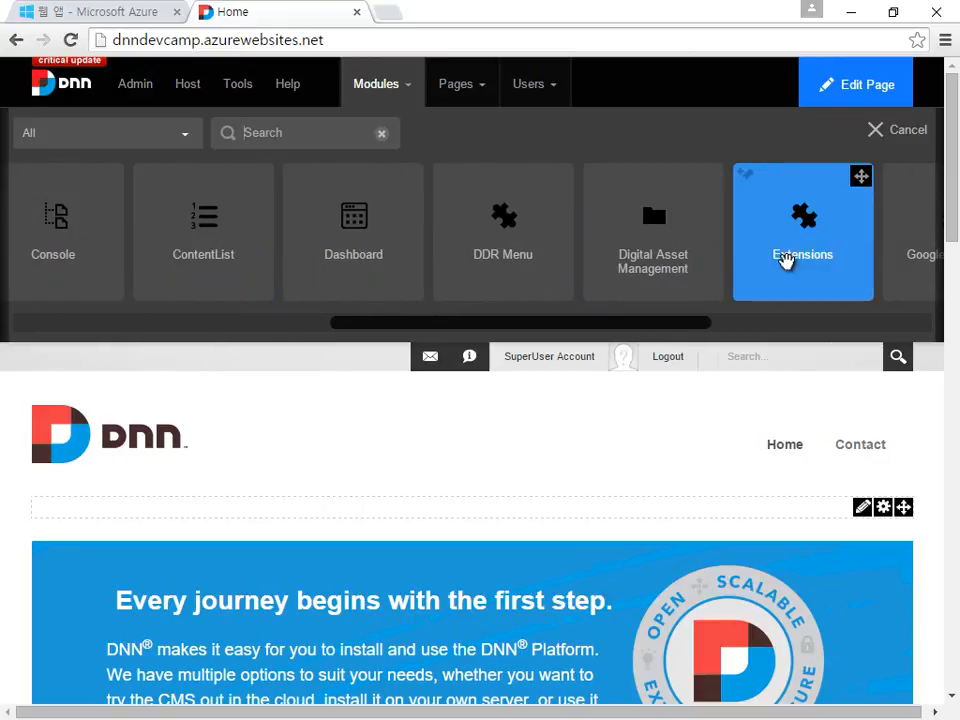
scroll(858, 258, "right", 6)
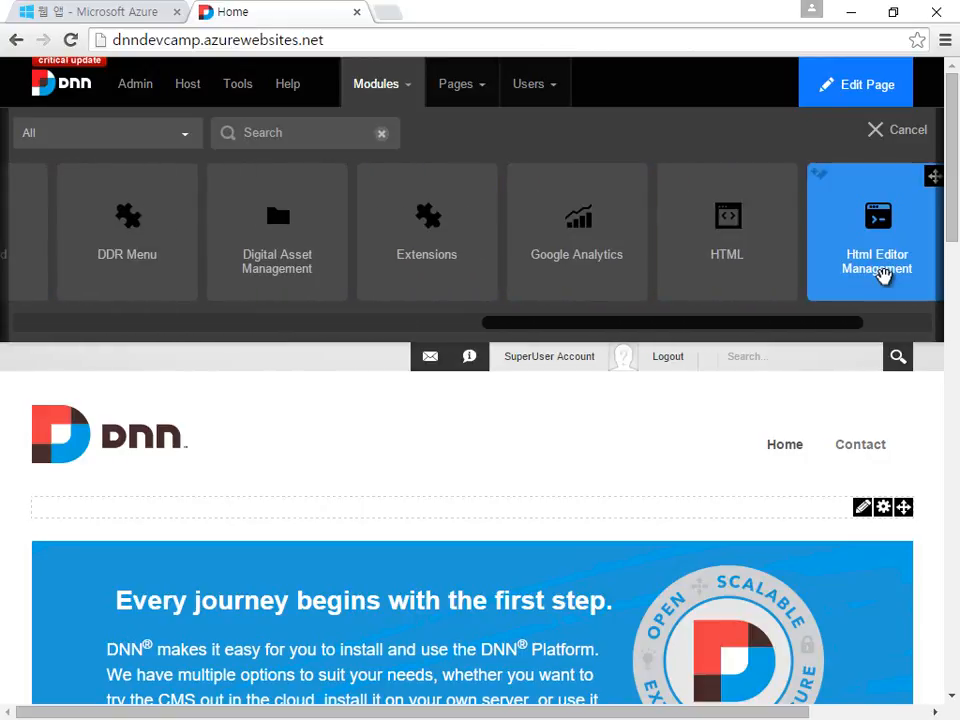
left_click(884, 276)
scroll(884, 276, "right", 7)
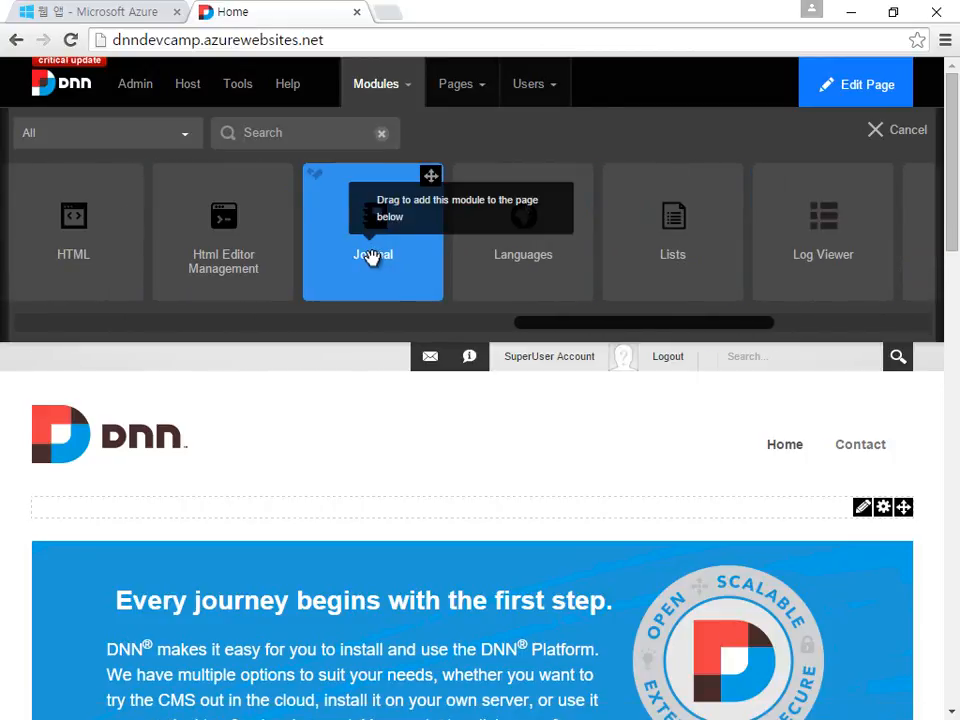
left_click_drag(366, 242, 221, 525)
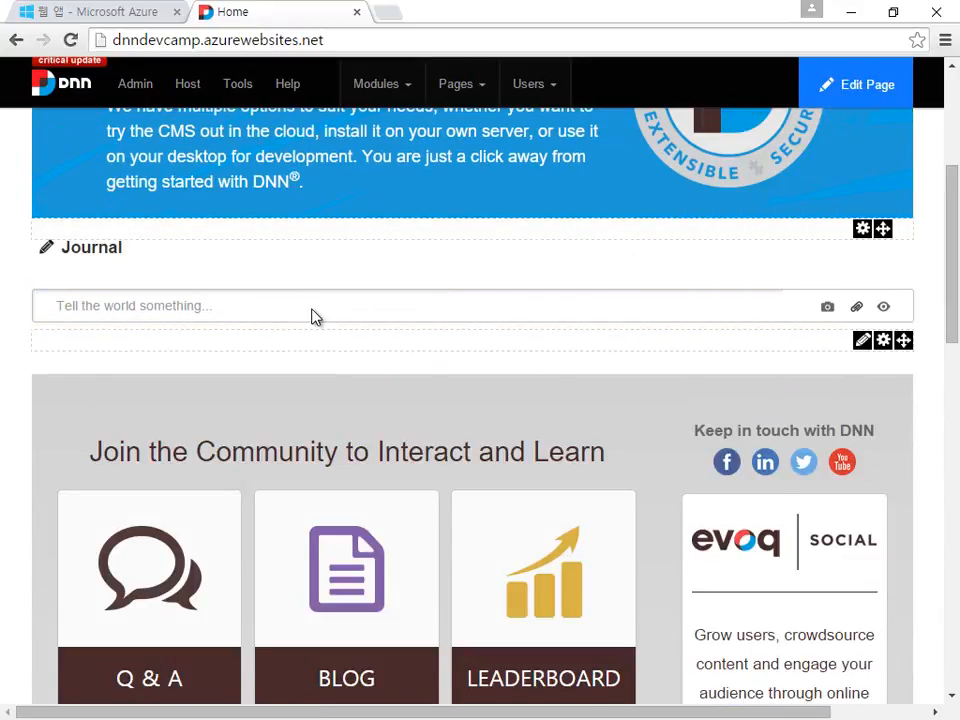
Step: Post the first Journal message, 안녕하세요
left_click(312, 316)
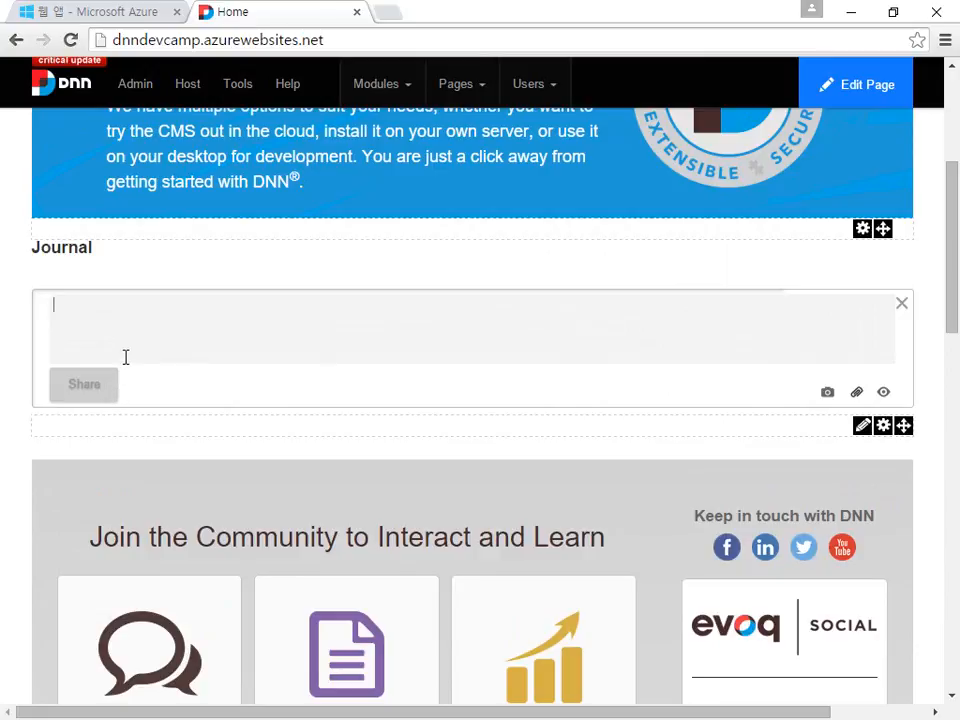
type("안녕하세요.")
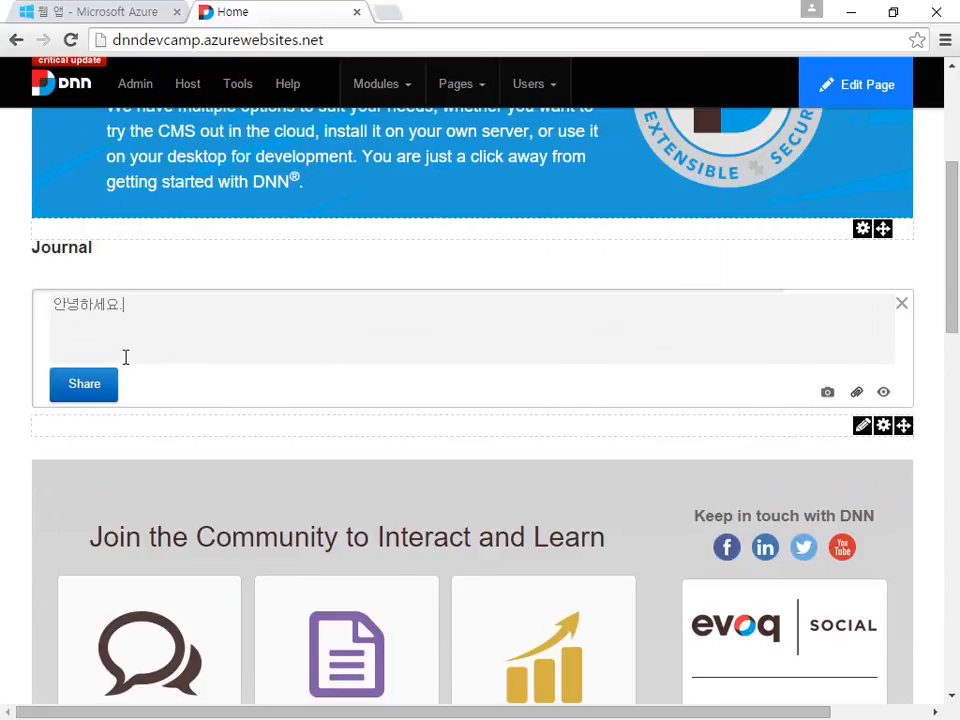
left_click(96, 403)
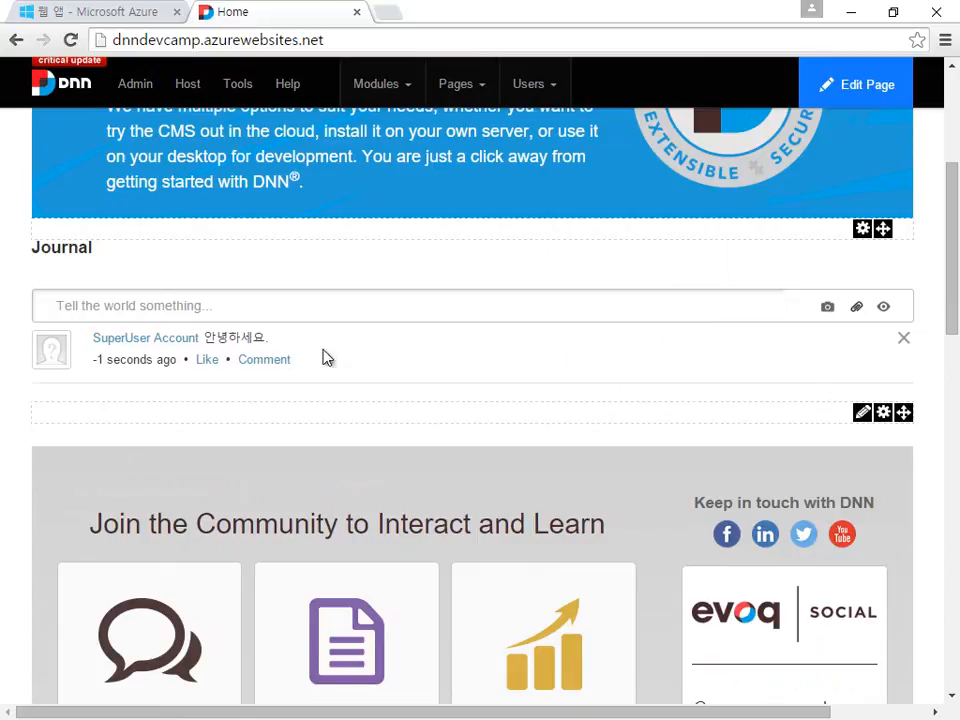
Step: Post a second Journal message, 반갑습니다., and scroll back up to the feed
left_click(534, 310)
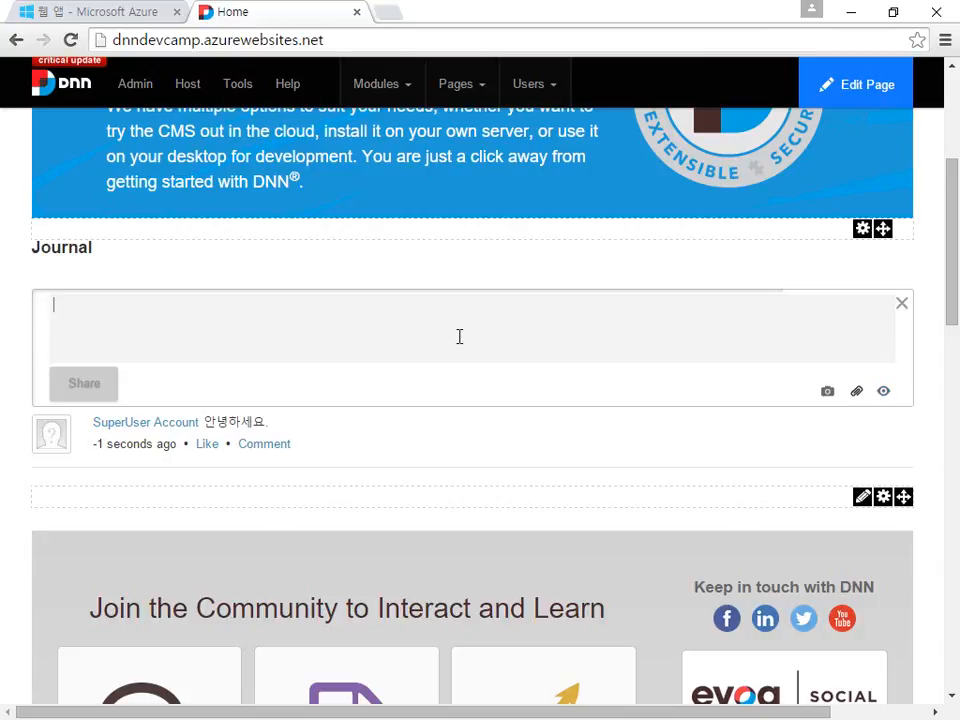
type("안ㄴ")
key("BackSpace")
key("BackSpace")
key("BackSpace")
type("버느")
key("BackSpace")
key("BackSpace")
key("BackSpace")
key("BackSpace")
type("반갑습니다.")
key("Return")
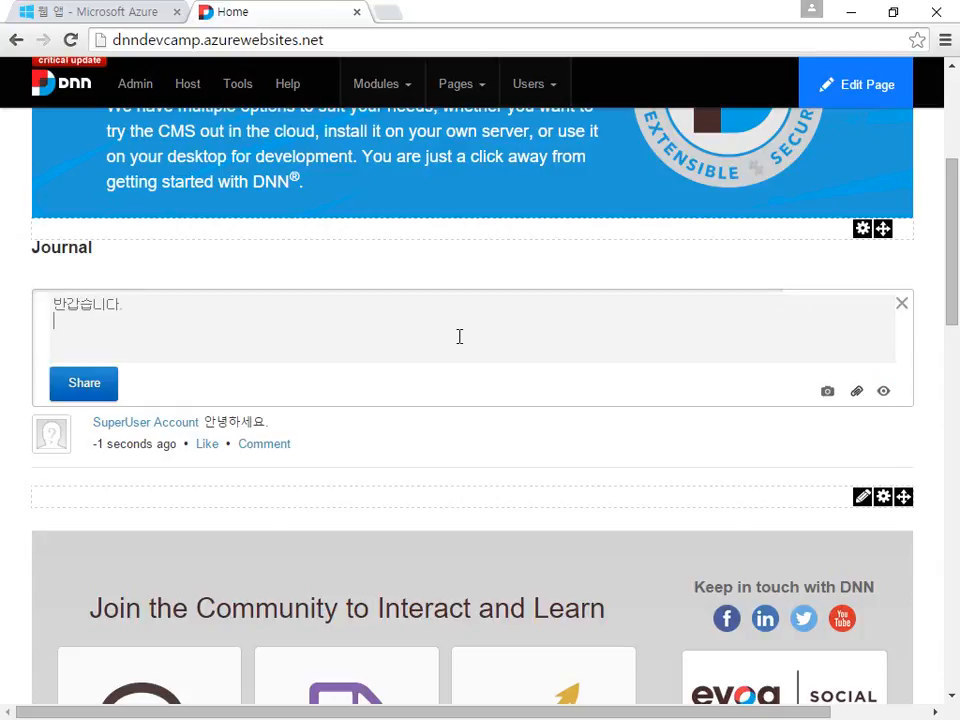
left_click(95, 395)
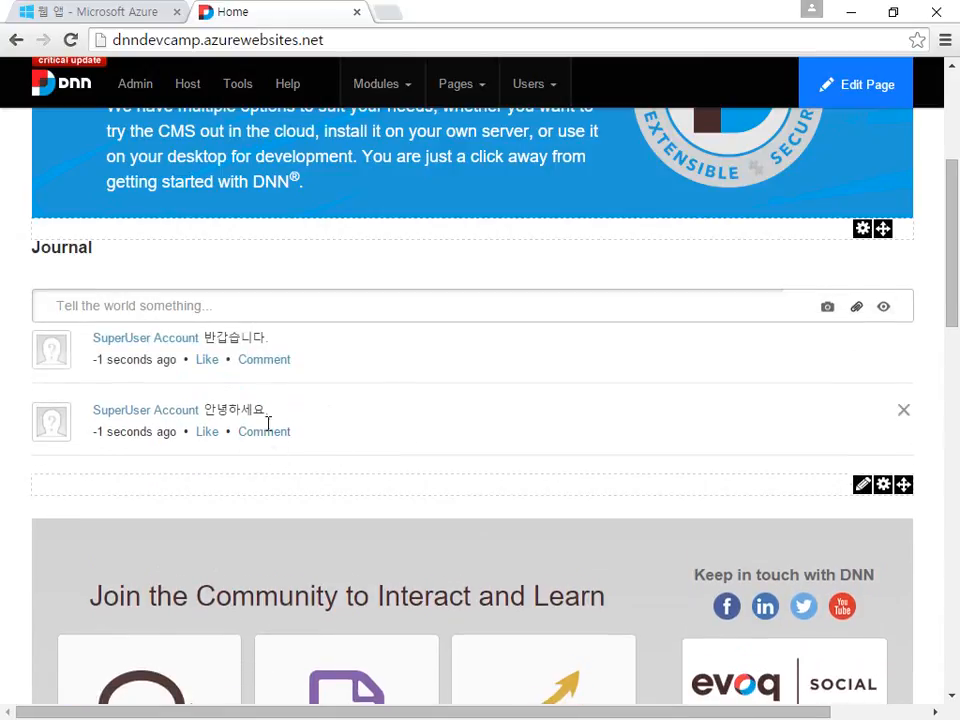
scroll(574, 395, "up", 1)
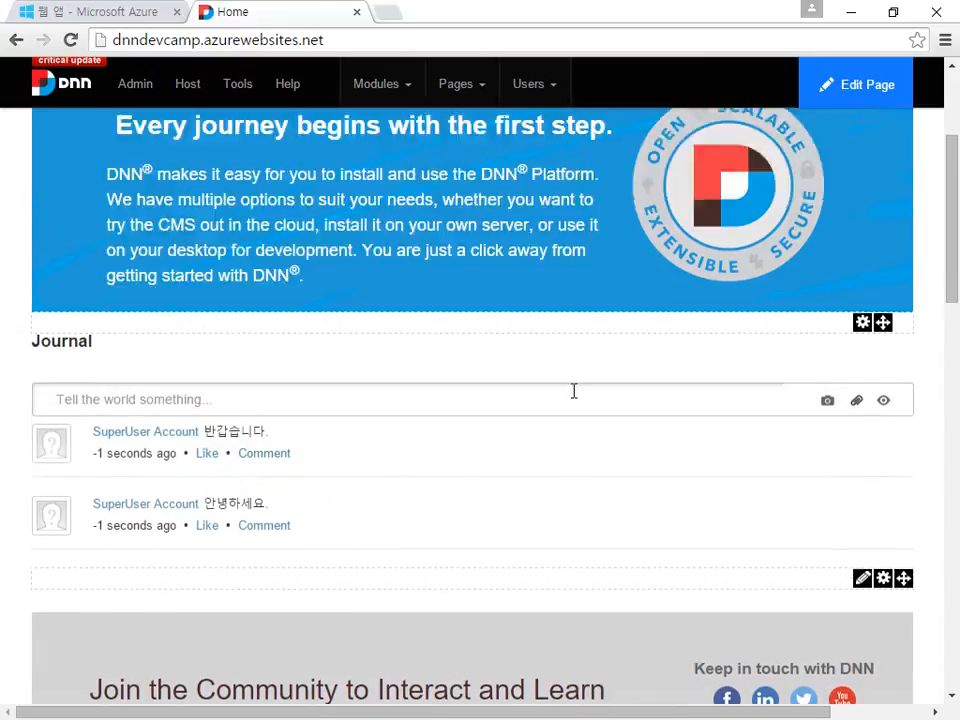
scroll(574, 391, "up", 2)
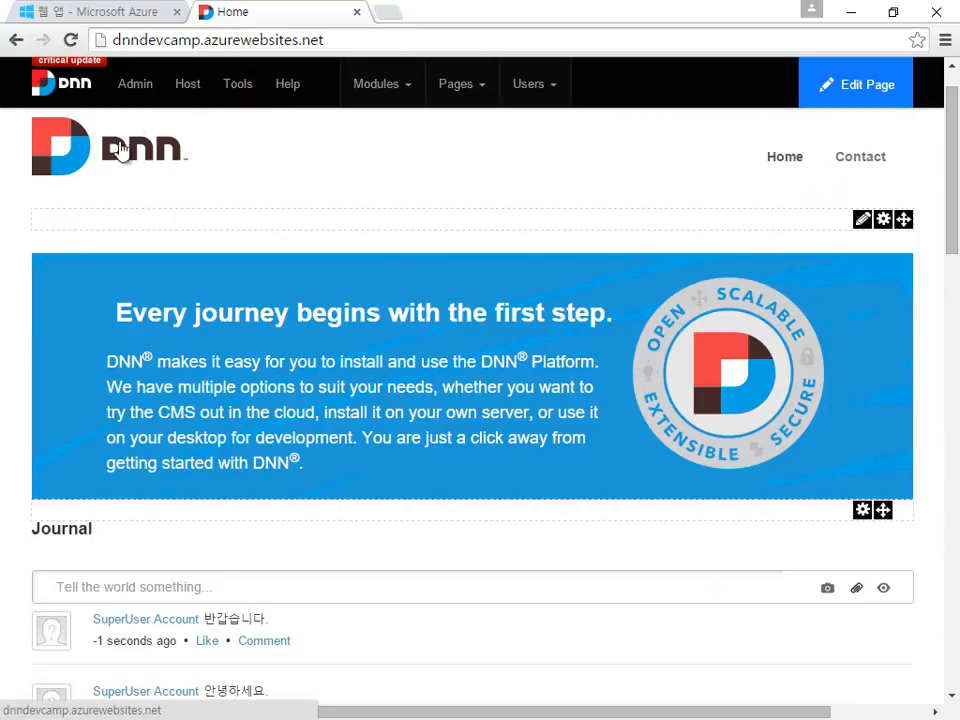
Step: Log out, reload the public Home page via the DNN logo, and check both Journal posts remain
scroll(660, 170, "up", 1)
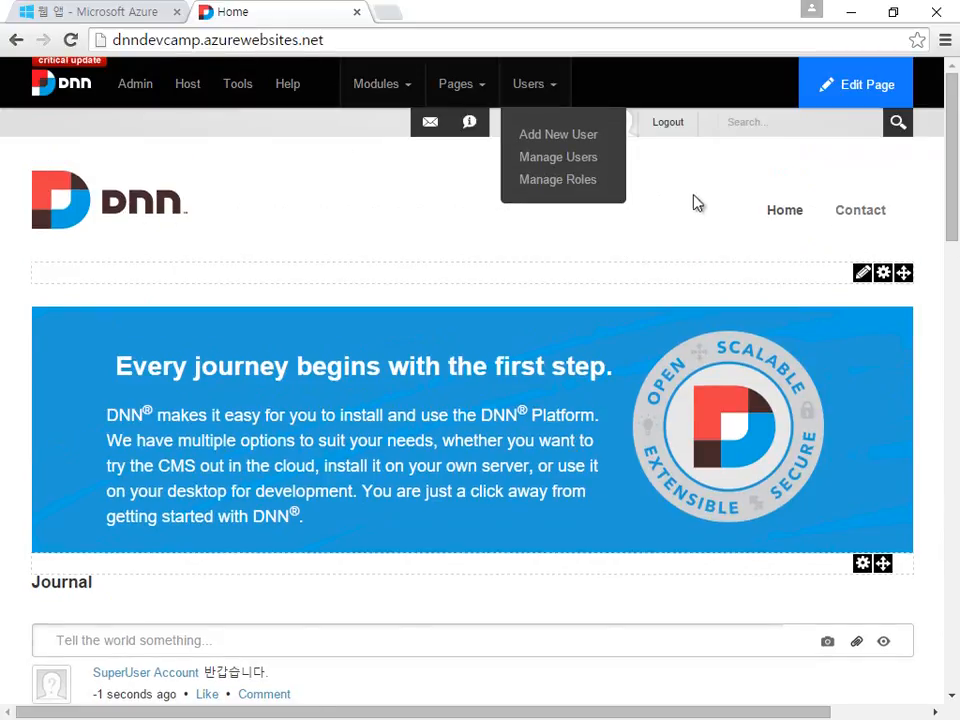
left_click(682, 134)
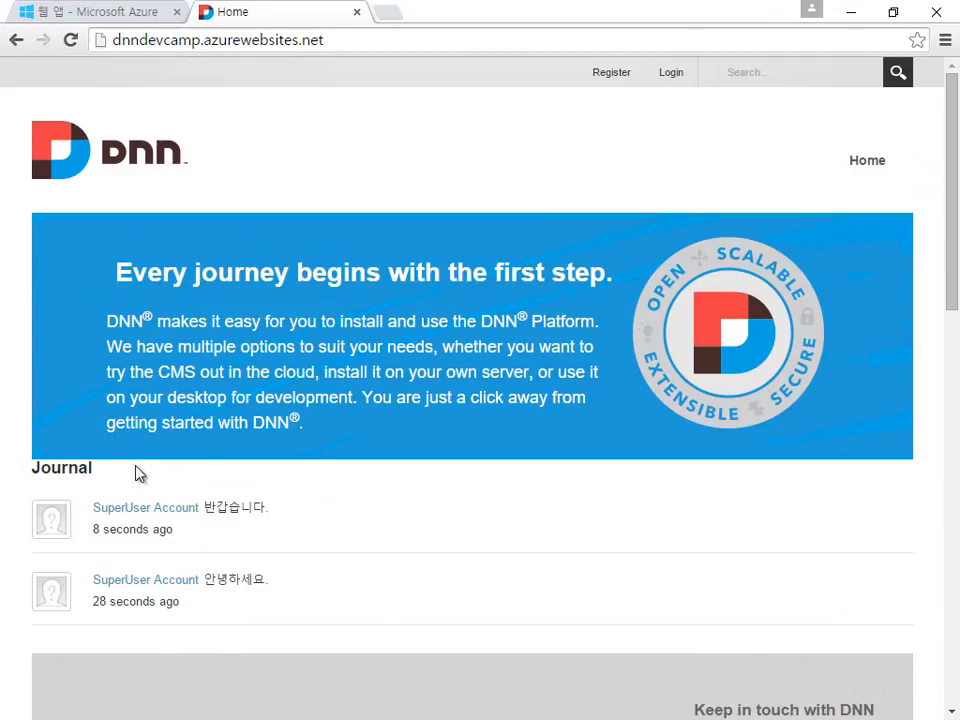
scroll(332, 589, "down", 11)
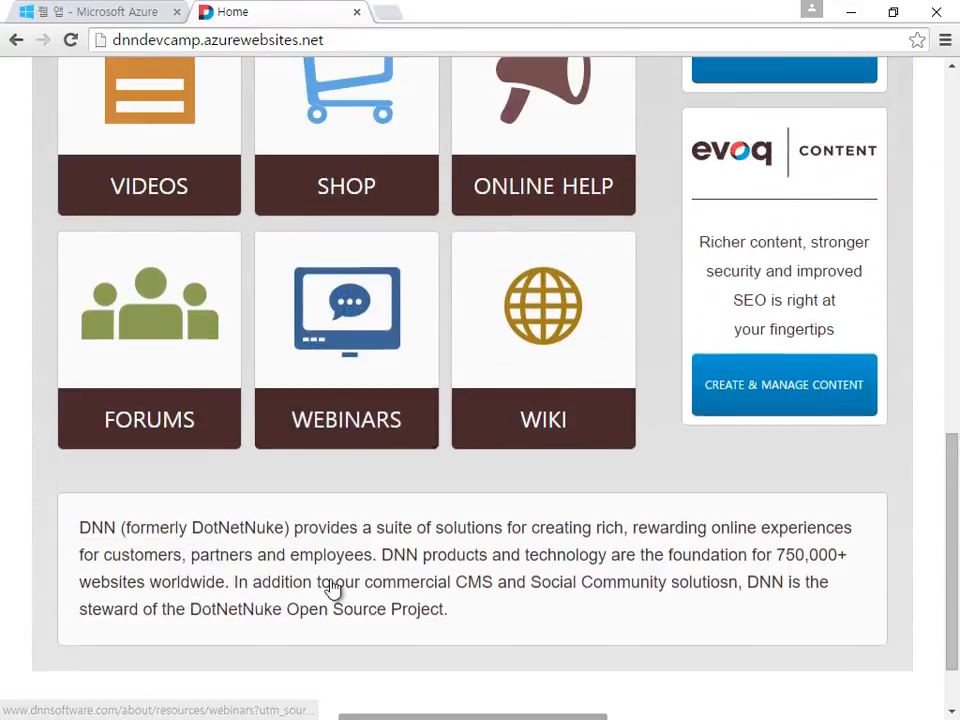
scroll(333, 588, "up", 9)
scroll(330, 540, "up", 3)
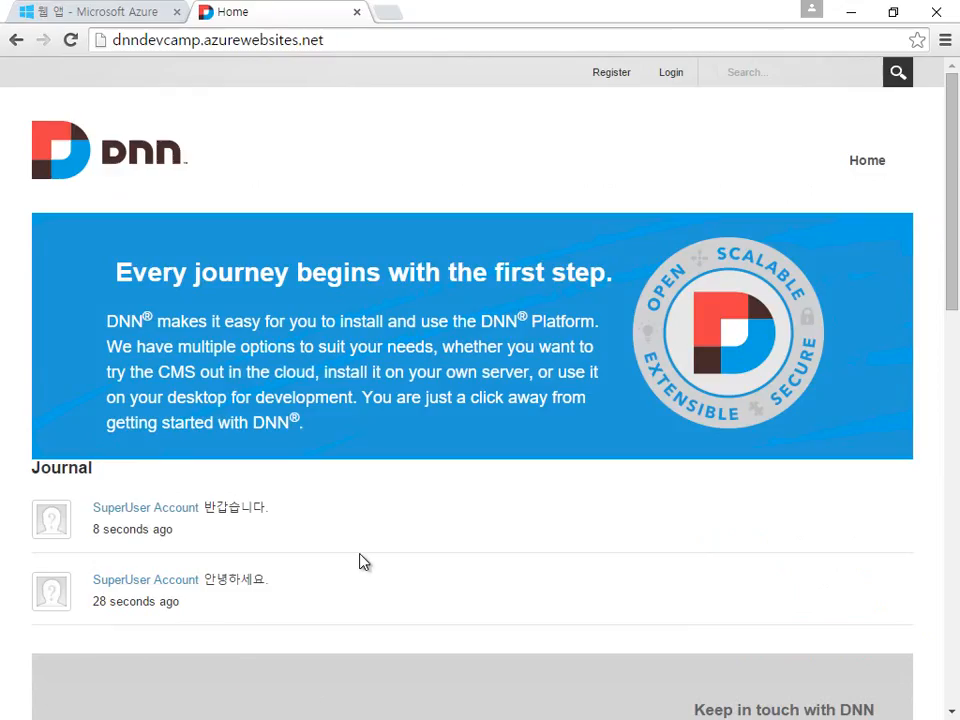
left_click(172, 165)
scroll(551, 525, "down", 10)
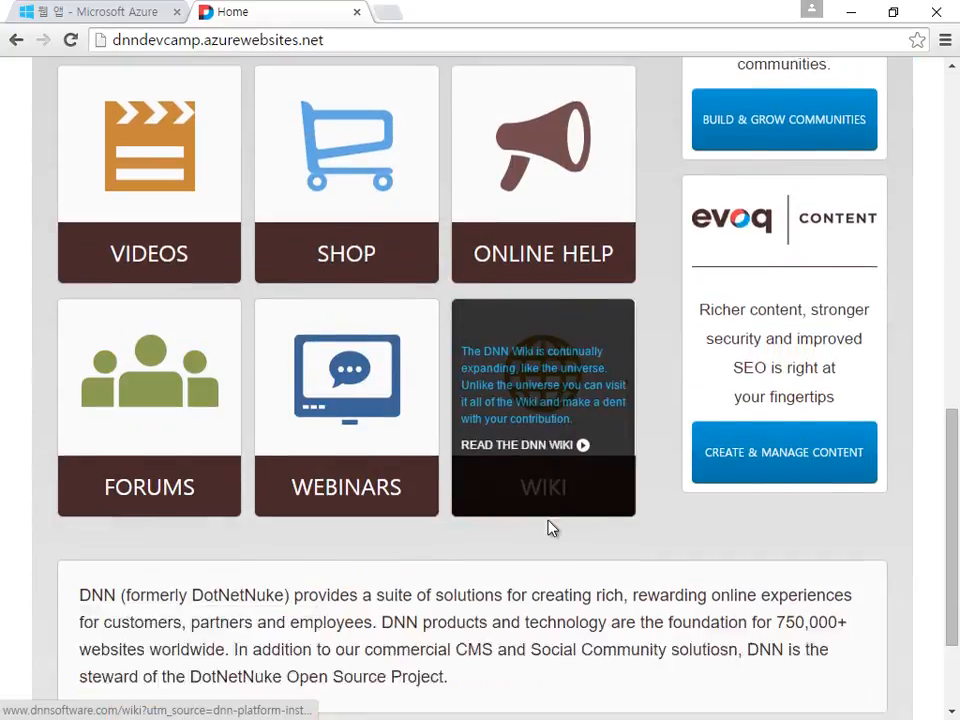
scroll(551, 525, "up", 10)
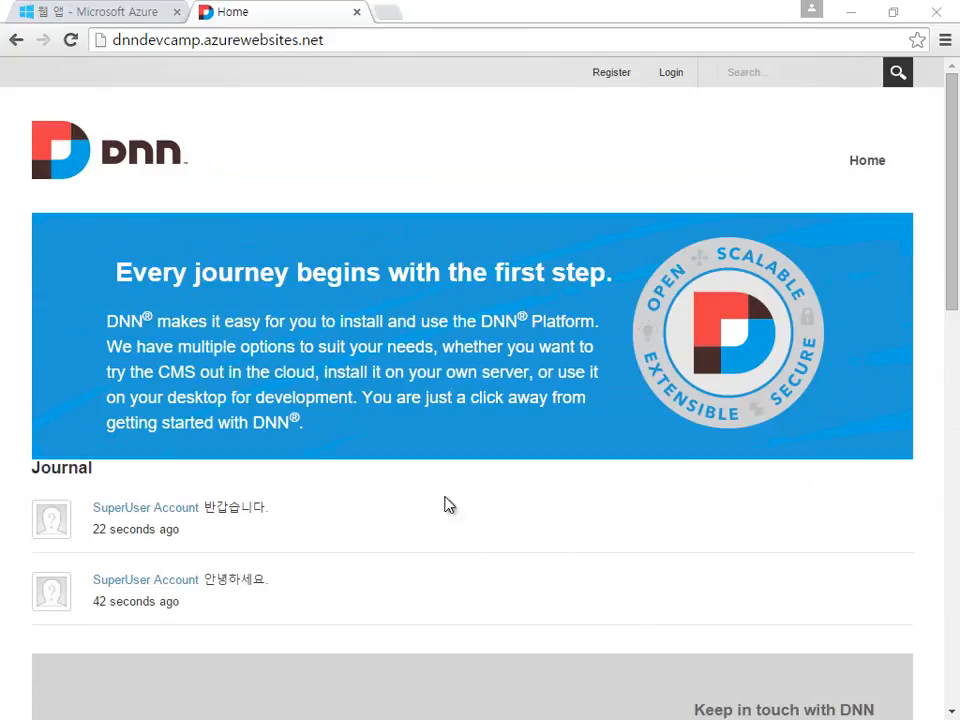
Step: In Azure, start a new Web App From Gallery with CMS > DNN Platform and advance to configuration
left_click(122, 14)
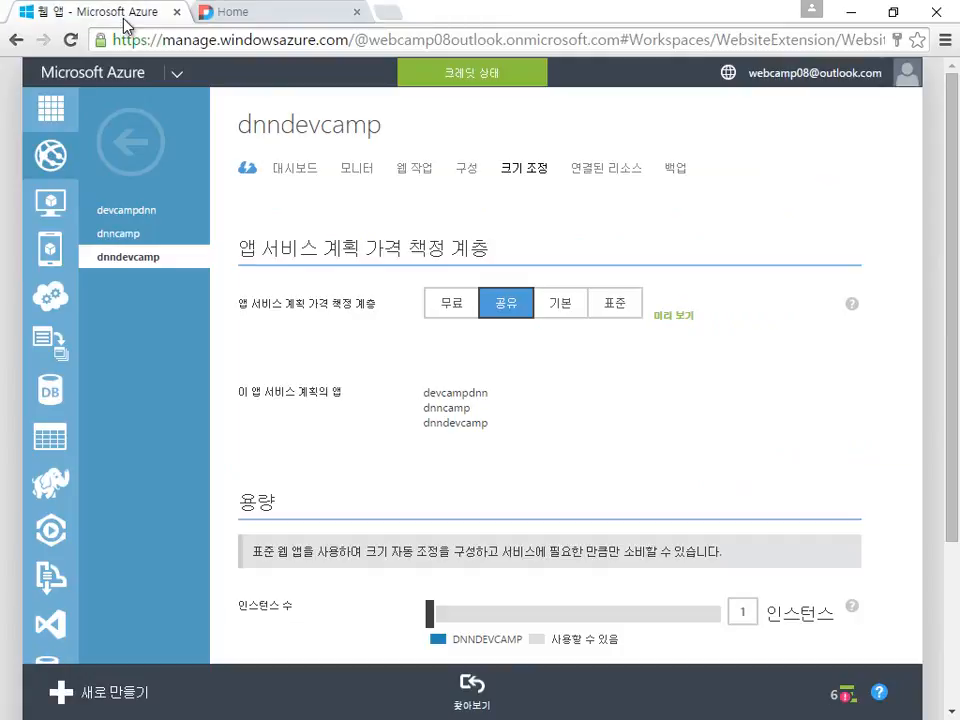
left_click(52, 112)
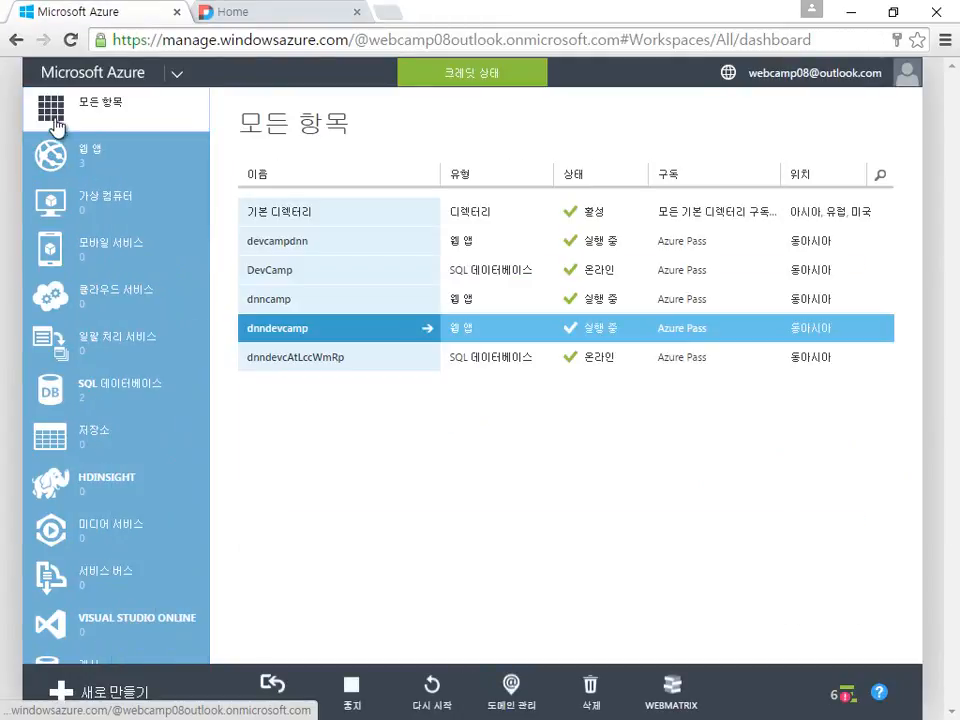
left_click(129, 694)
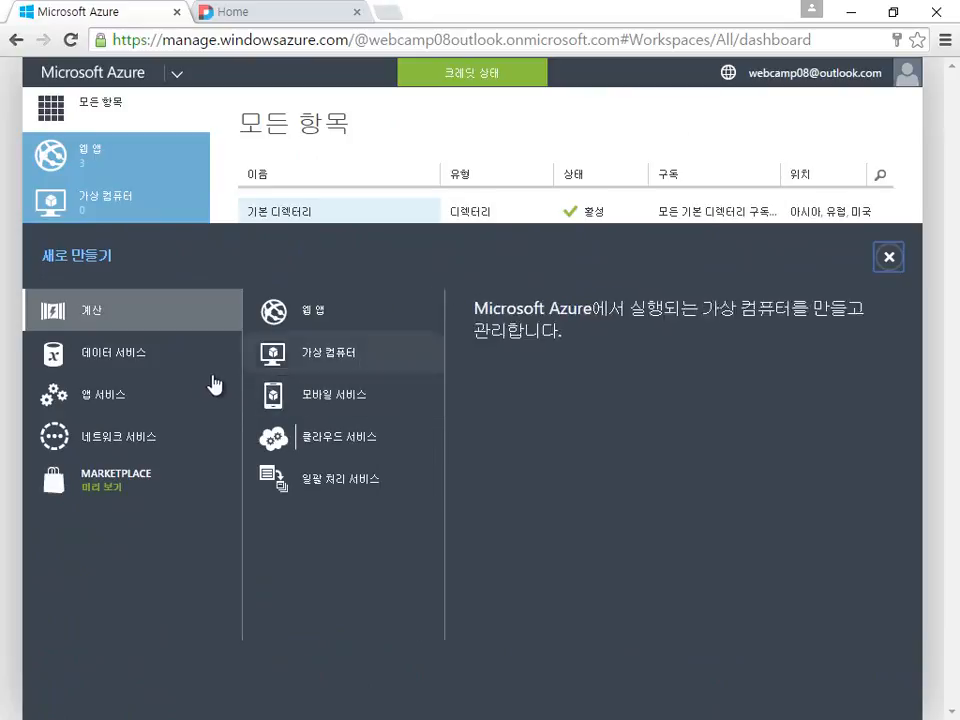
left_click(328, 317)
left_click(393, 405)
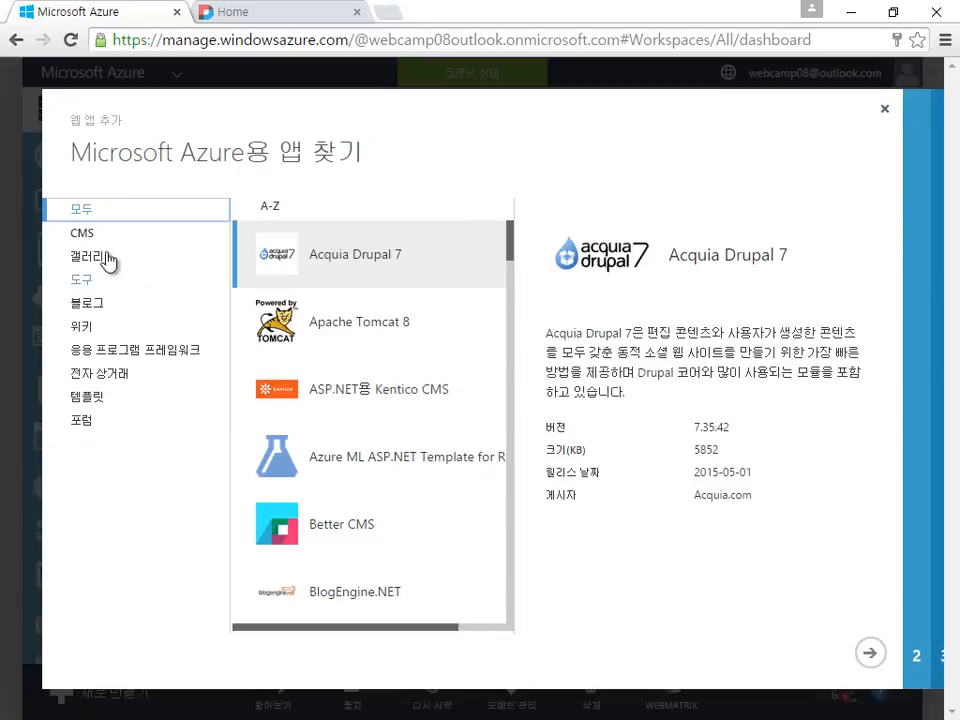
left_click(84, 232)
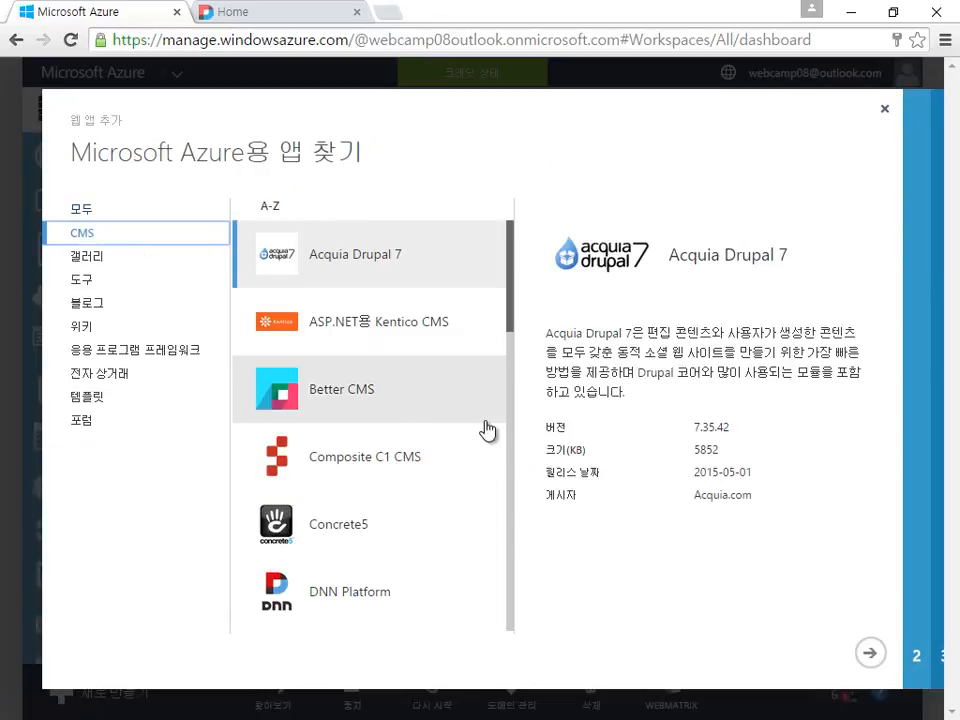
left_click(418, 596)
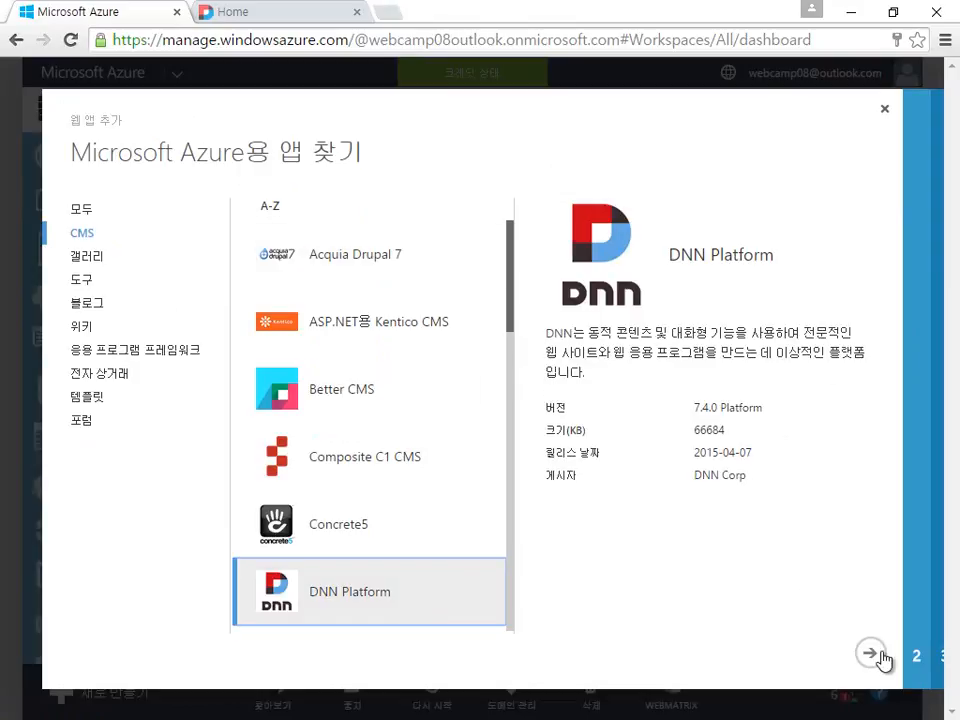
left_click(872, 654)
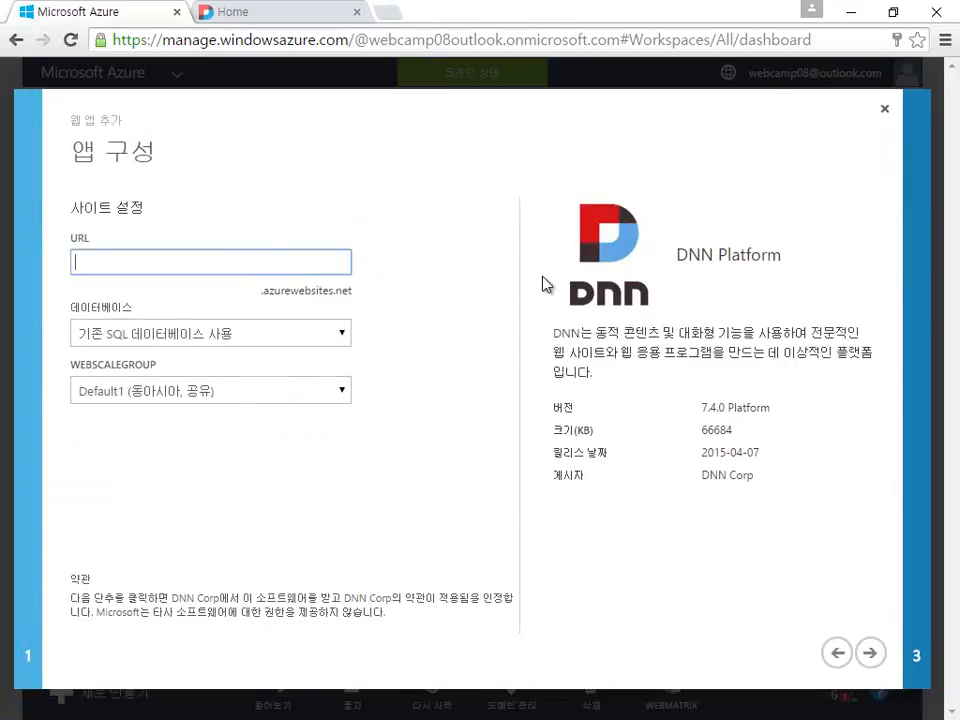
Step: Set the URL to dnndnndnn, keep the DevCamp database, enter the database login password, and create the app
key("BackSpace")
type("dnndnndnn")
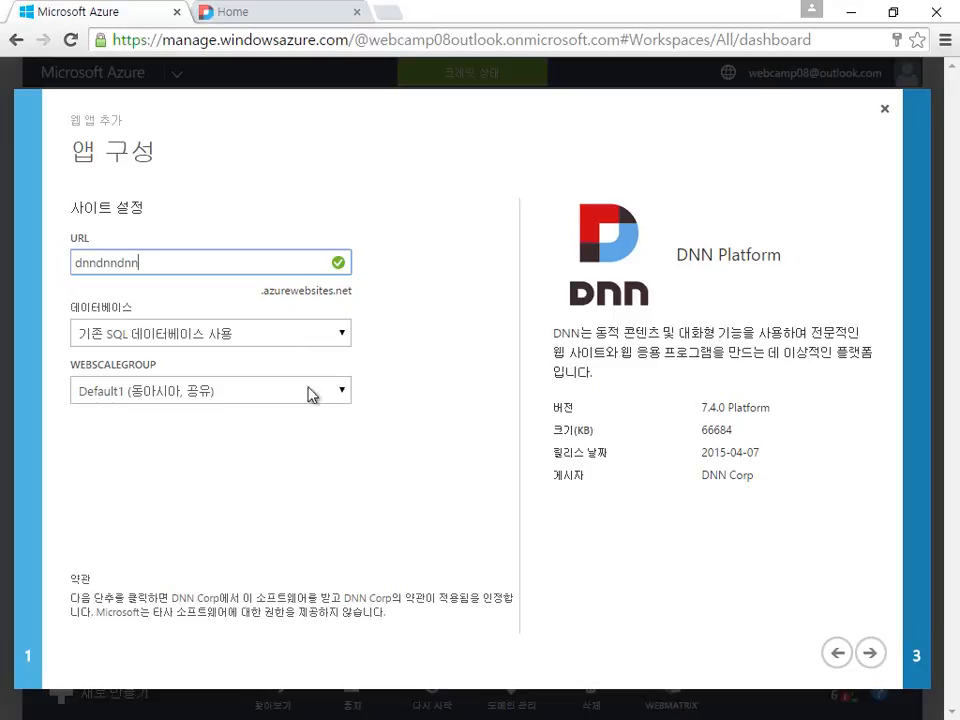
left_click(869, 652)
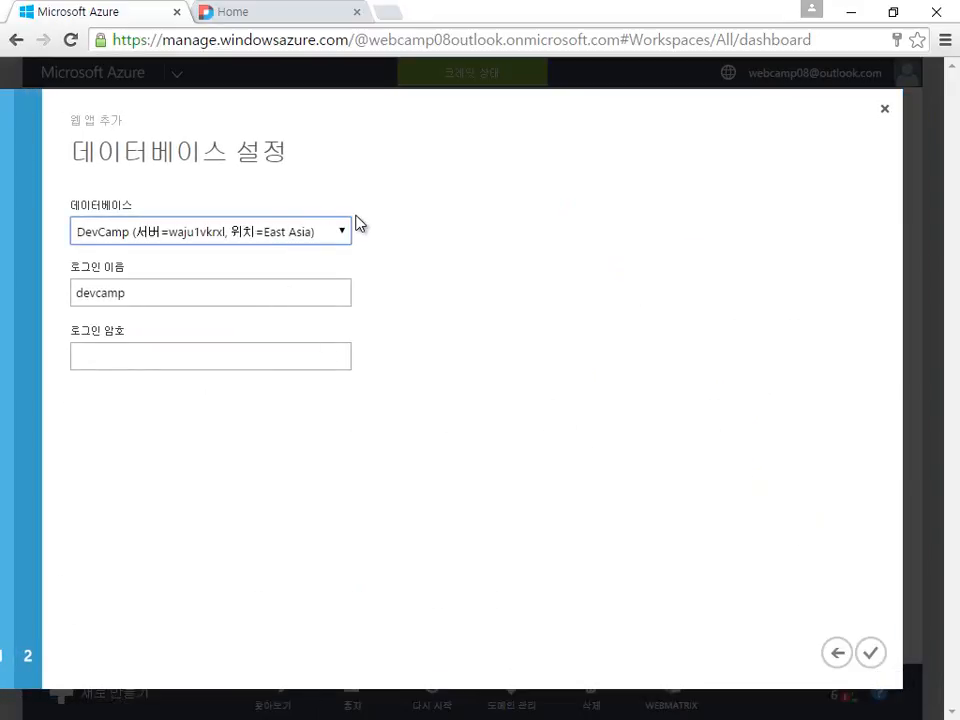
left_click(153, 364)
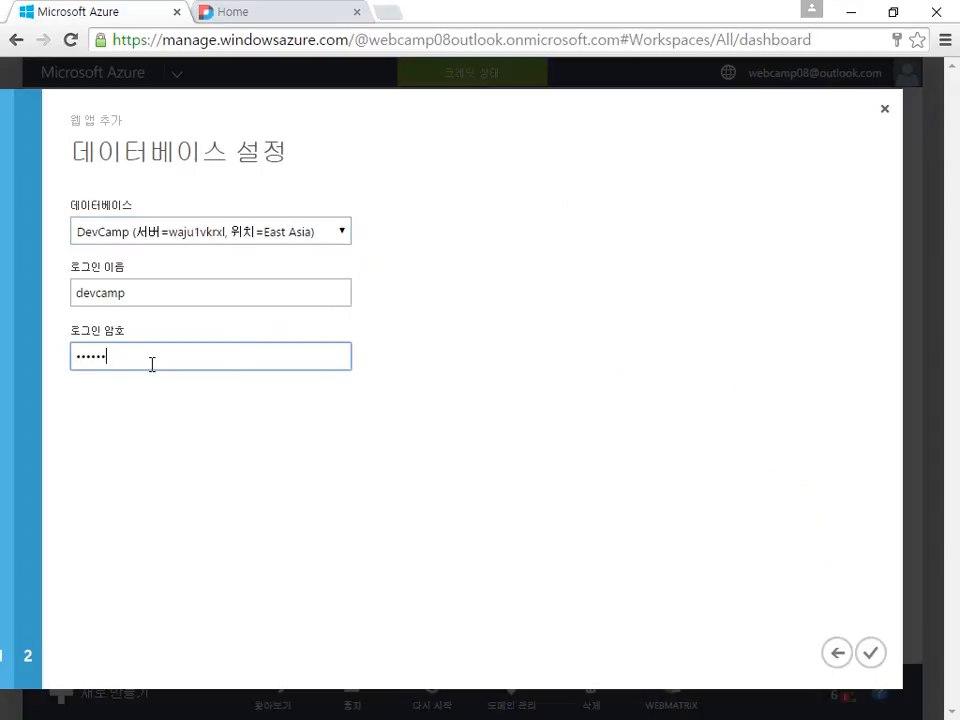
left_click(870, 652)
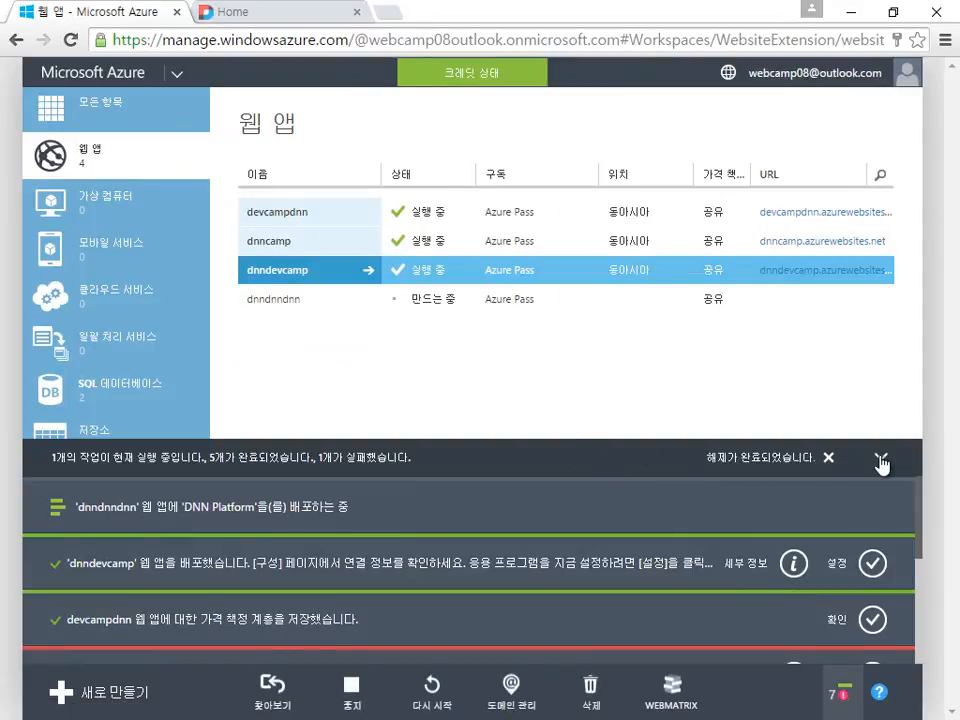
Step: Collapse notifications, select dnndnndnn, decline saving the password, and return to the DNN site's Home page
left_click(880, 458)
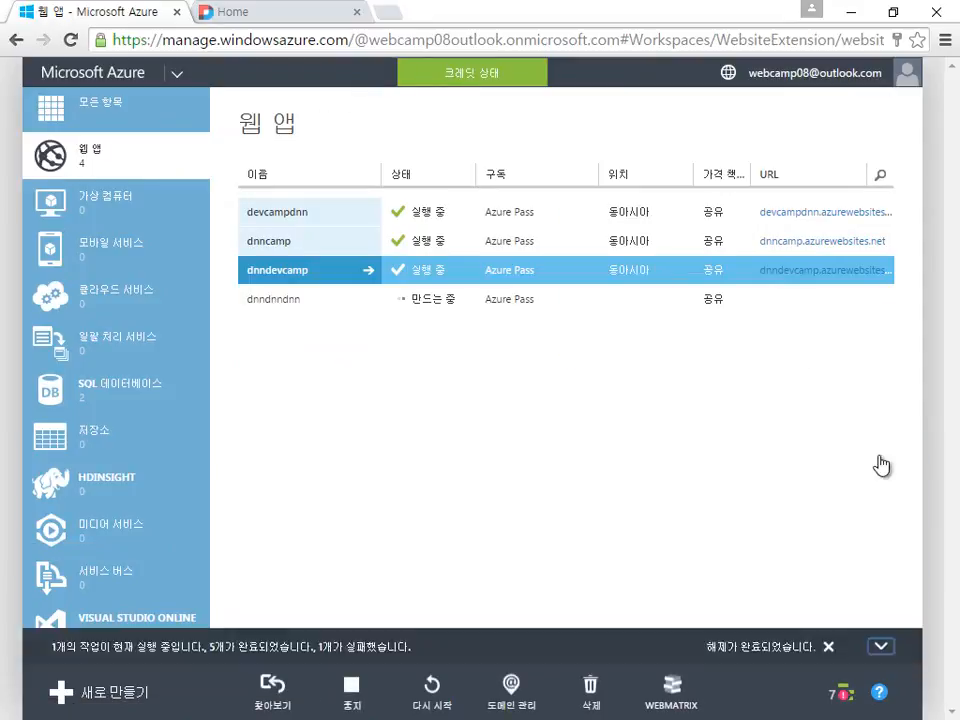
left_click(300, 302)
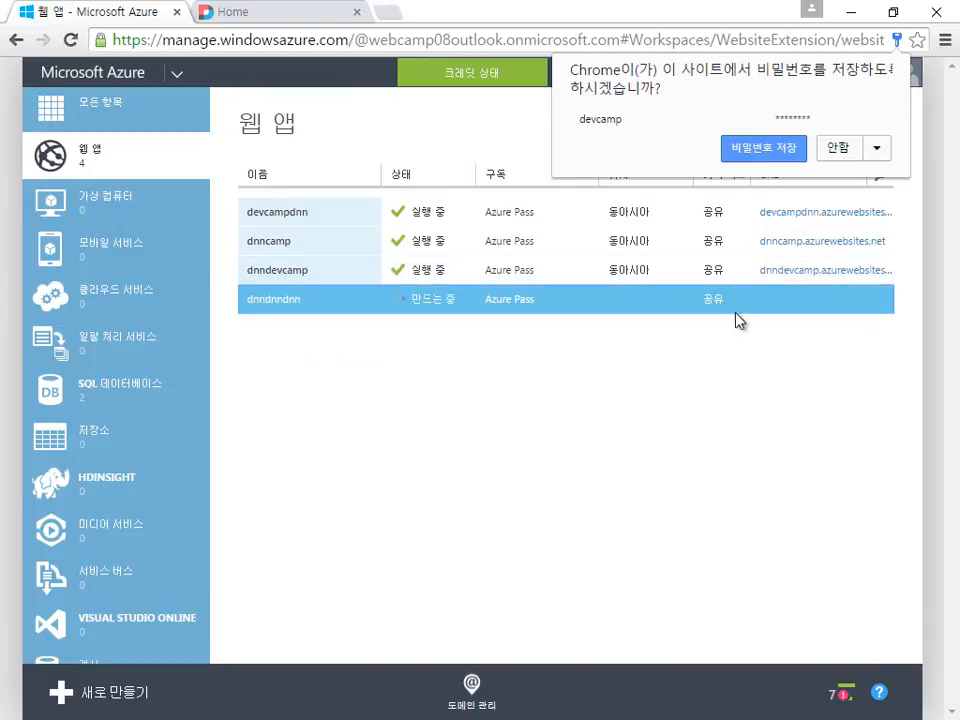
left_click(838, 150)
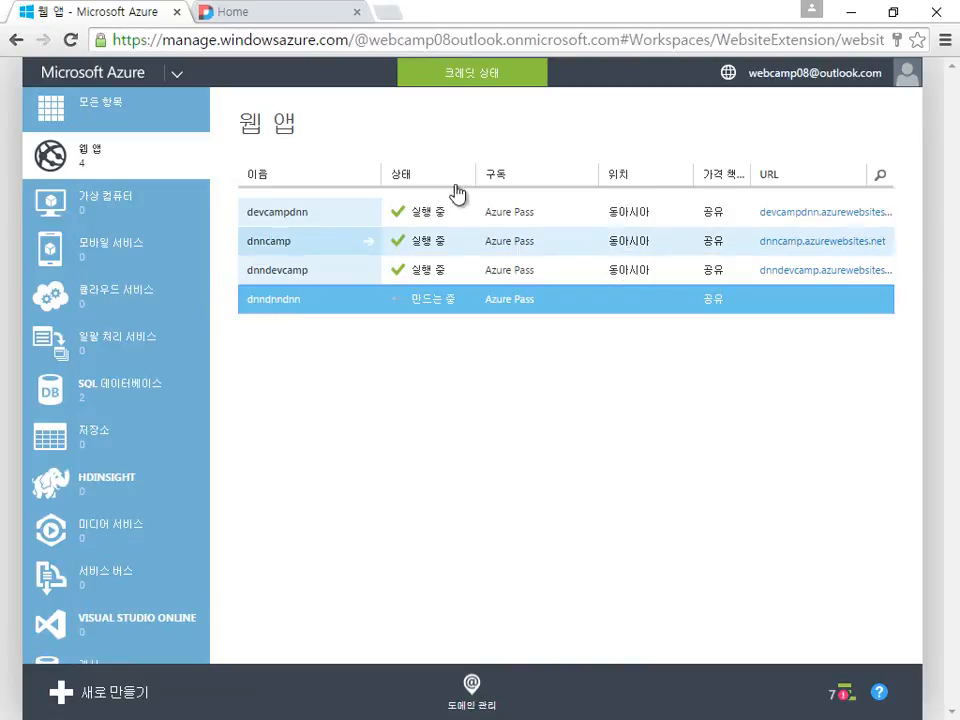
left_click(296, 22)
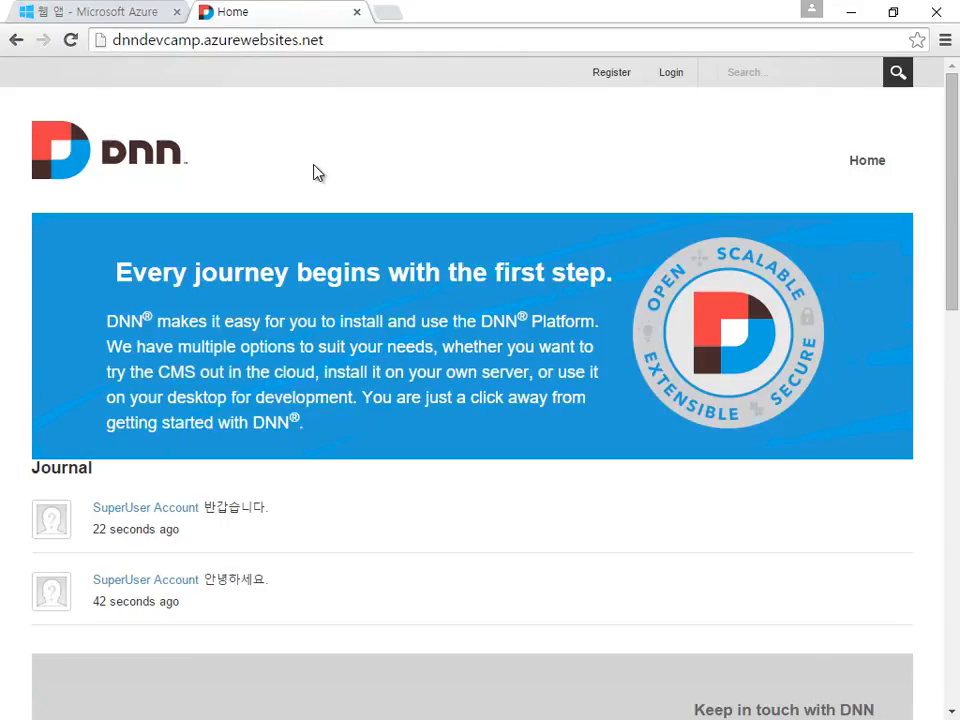
scroll(315, 172, "down", 11)
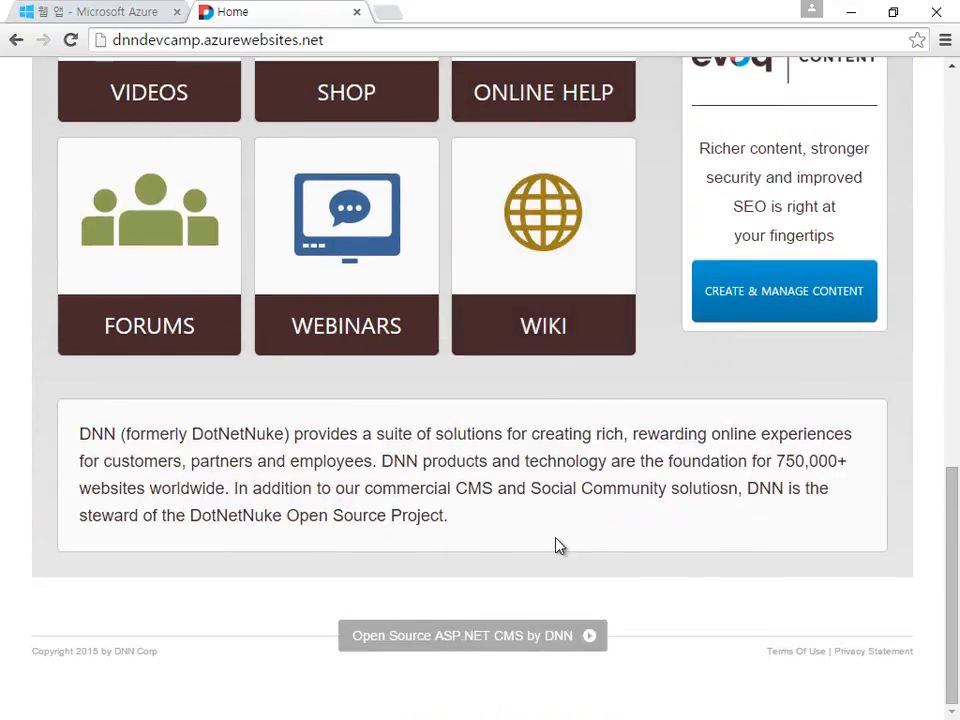
scroll(557, 544, "up", 11)
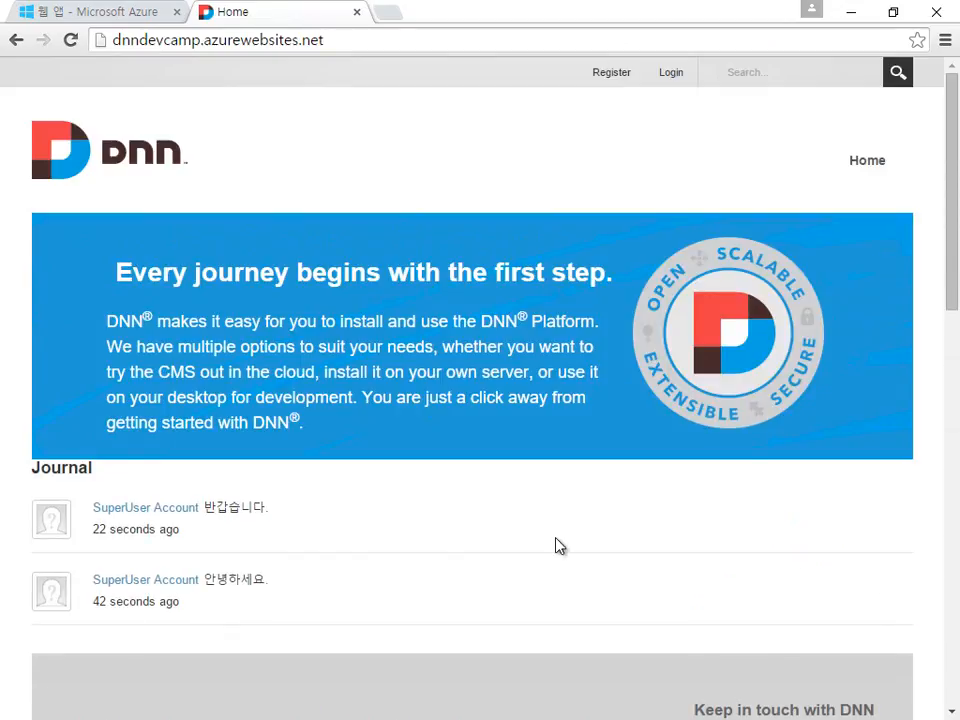